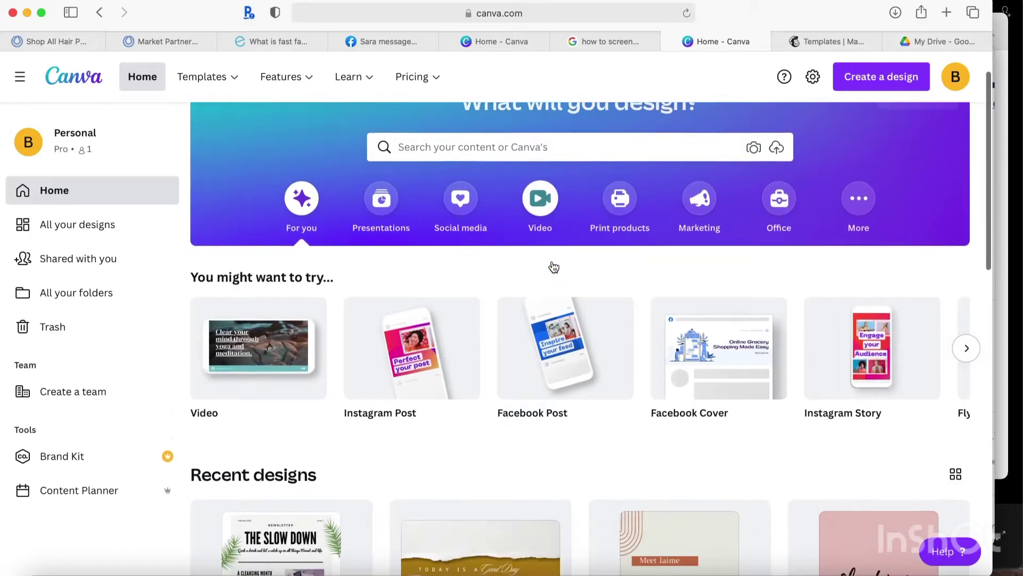
{"action": "scroll", "coordinate": [551, 266], "scroll_direction": "down", "scroll_amount": 5}
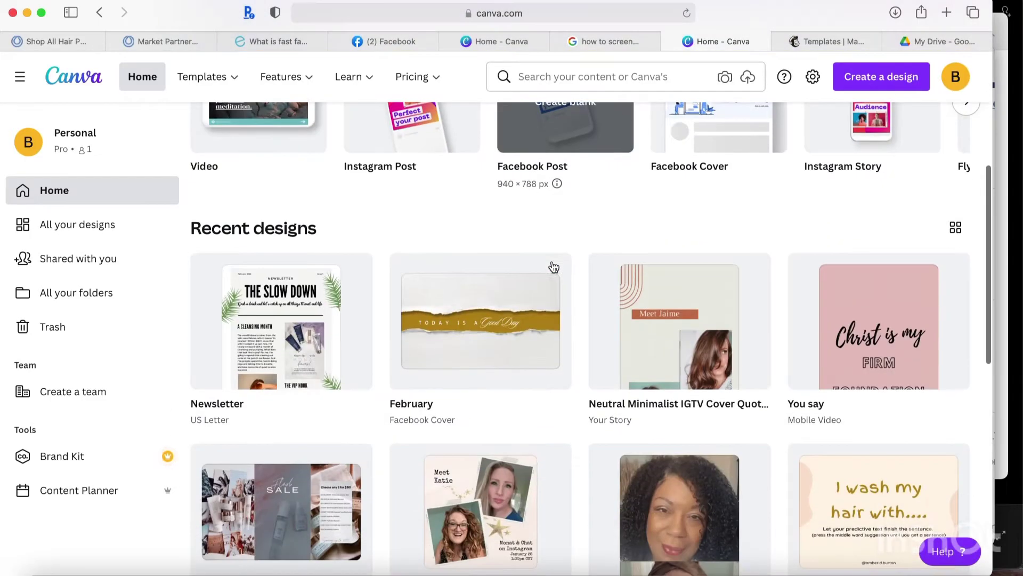
- Open the 'The Slow Down' newsletter design from Canva's recent designs
{"action": "left_click", "coordinate": [288, 350]}
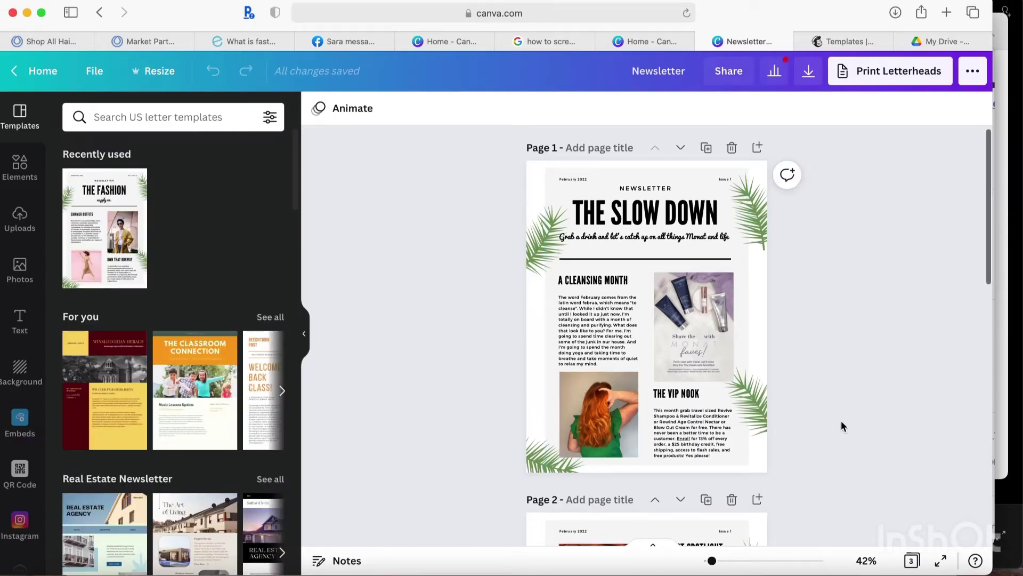
{"action": "scroll", "coordinate": [842, 420], "scroll_direction": "down", "scroll_amount": 5}
{"action": "scroll", "coordinate": [841, 420], "scroll_direction": "down", "scroll_amount": 8}
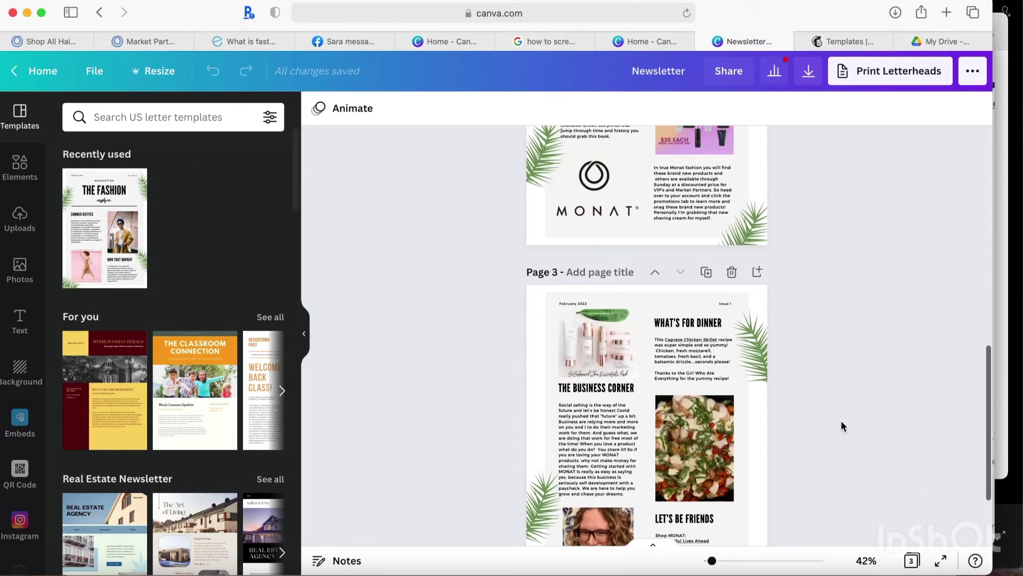
{"action": "scroll", "coordinate": [841, 420], "scroll_direction": "down", "scroll_amount": 2}
{"action": "scroll", "coordinate": [841, 420], "scroll_direction": "down", "scroll_amount": 2}
{"action": "scroll", "coordinate": [841, 421], "scroll_direction": "up", "scroll_amount": 5}
{"action": "scroll", "coordinate": [841, 420], "scroll_direction": "up", "scroll_amount": 8}
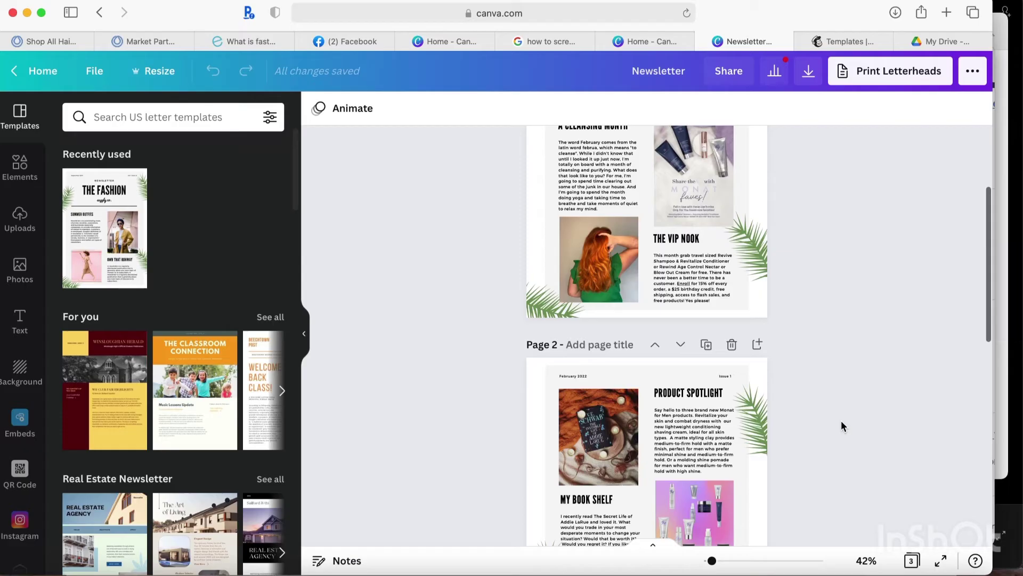
{"action": "scroll", "coordinate": [841, 420], "scroll_direction": "up", "scroll_amount": 6}
- Set Canva's download file type to PDF Standard, covering all three pages
{"action": "left_click", "coordinate": [972, 70]}
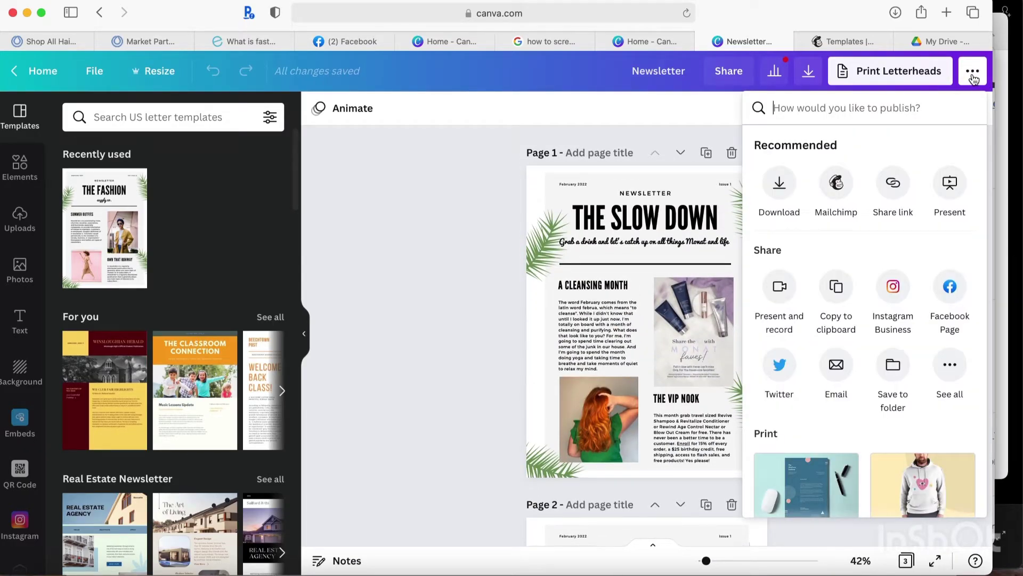
{"action": "left_click", "coordinate": [781, 192]}
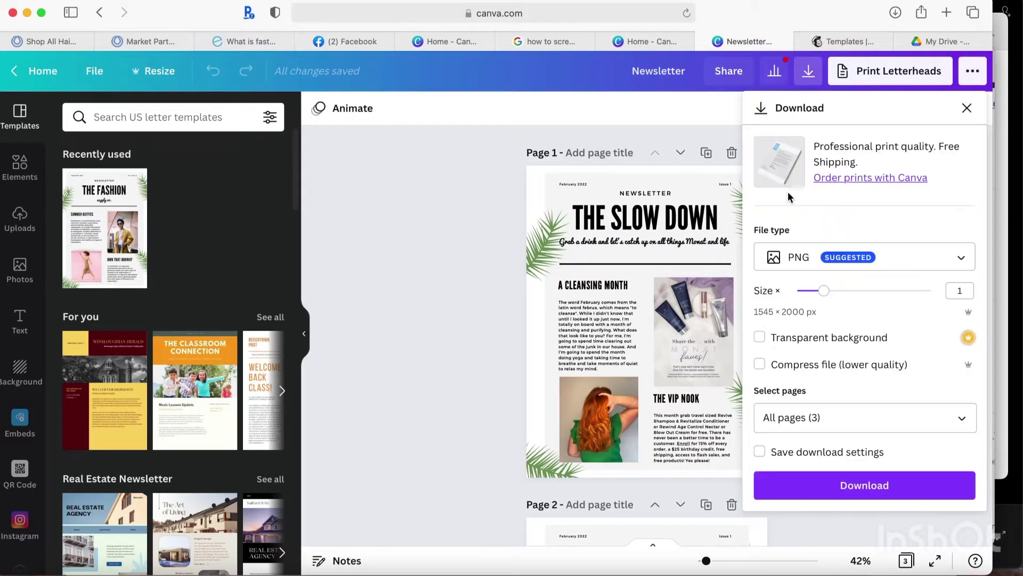
{"action": "left_click", "coordinate": [832, 260]}
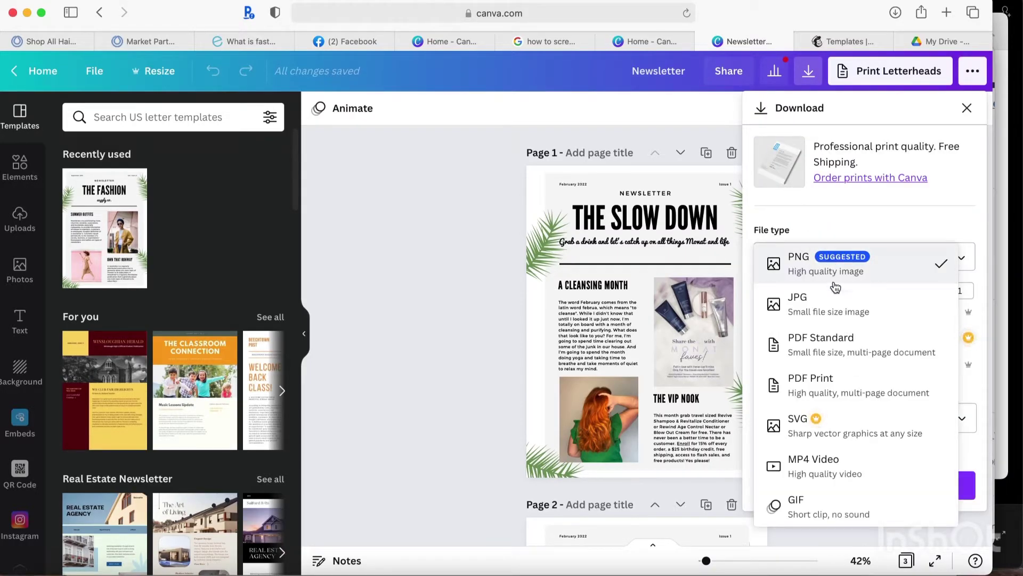
{"action": "left_click", "coordinate": [846, 354]}
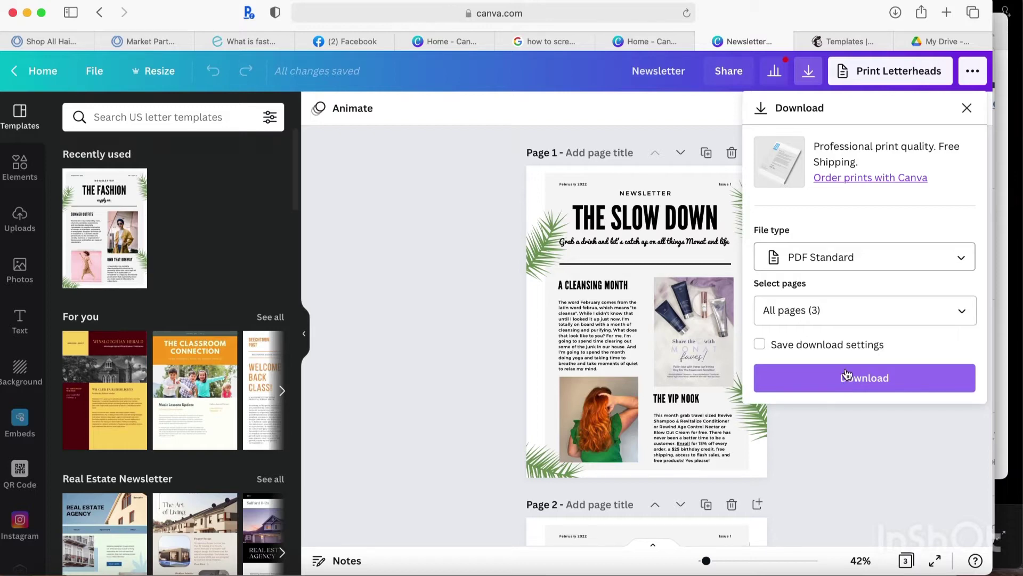
- Download the PDF, then save all three pages to Mailchimp's 'newsletter' folder
{"action": "left_click", "coordinate": [966, 109]}
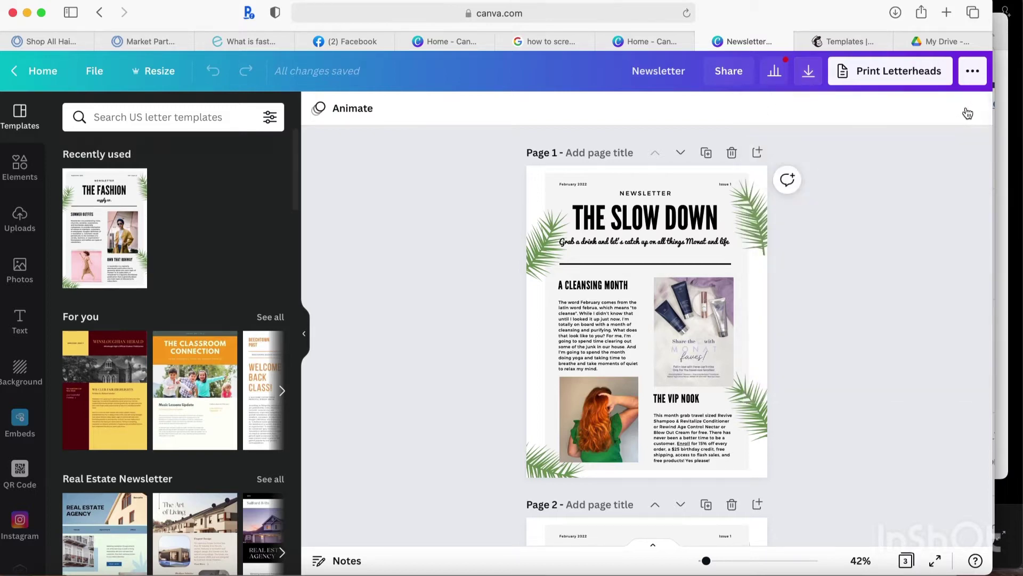
{"action": "left_click", "coordinate": [972, 71]}
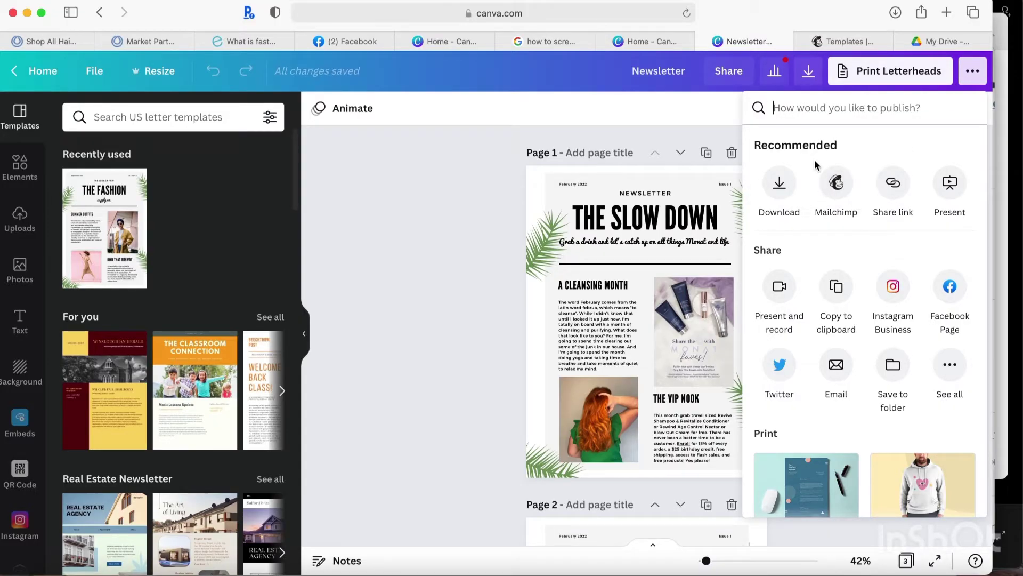
{"action": "left_click", "coordinate": [836, 184]}
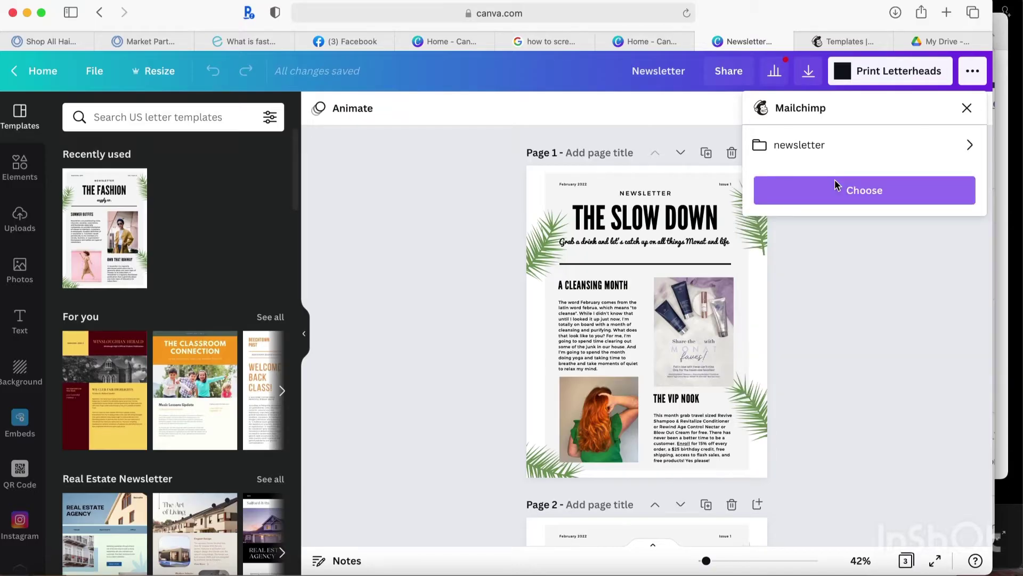
{"action": "left_click", "coordinate": [816, 150]}
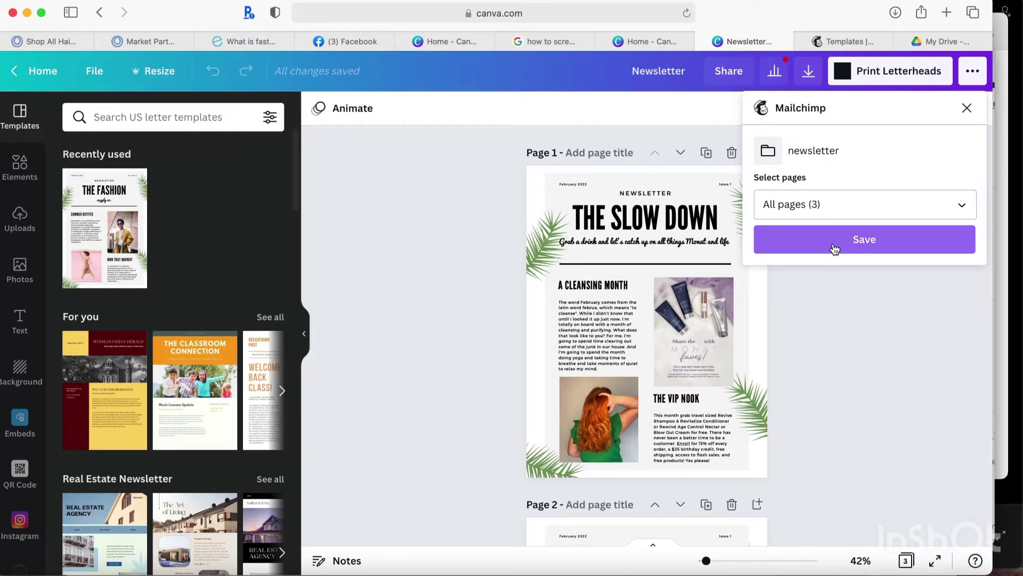
{"action": "left_click", "coordinate": [870, 321]}
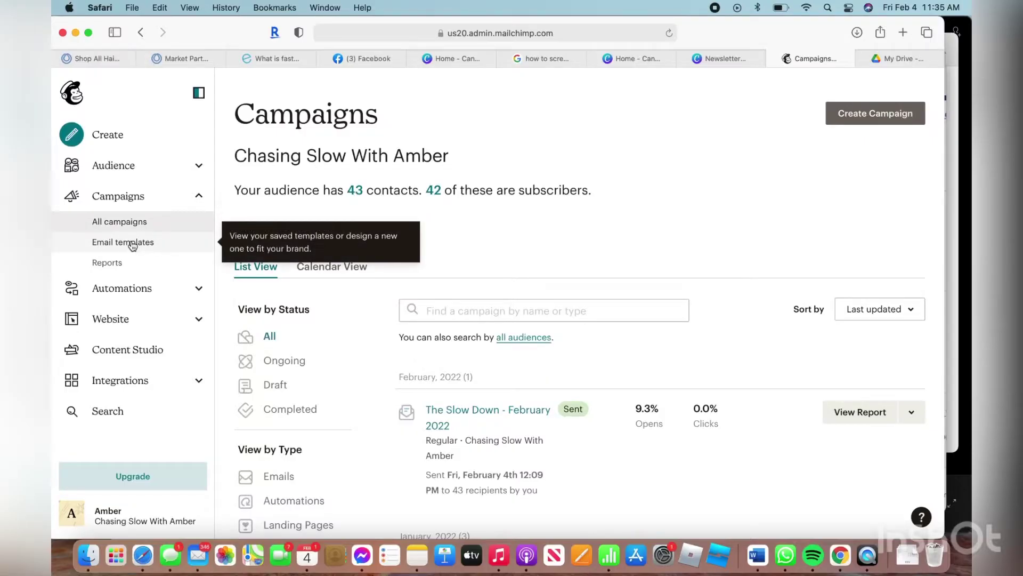
- Create a new Mailchimp email template from the 1 Column basic layout
{"action": "left_click", "coordinate": [132, 244]}
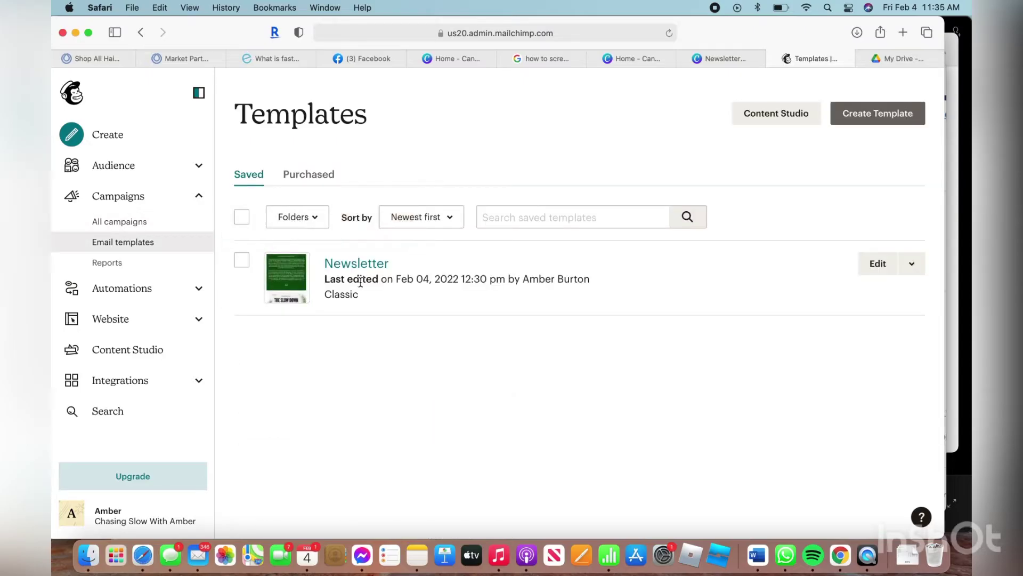
{"action": "left_click", "coordinate": [883, 121]}
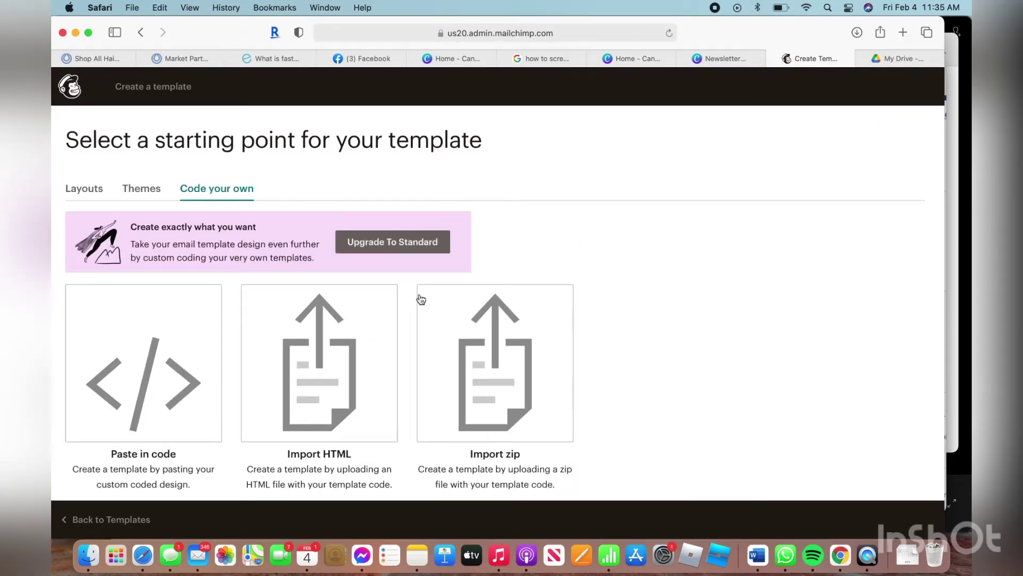
{"action": "scroll", "coordinate": [408, 302], "scroll_direction": "down", "scroll_amount": 2}
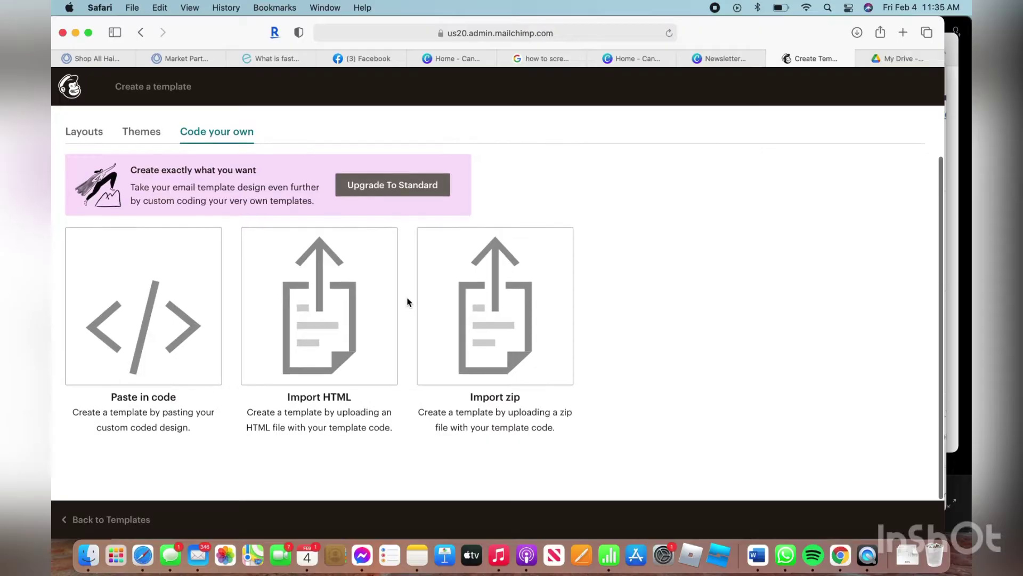
{"action": "left_click", "coordinate": [83, 131]}
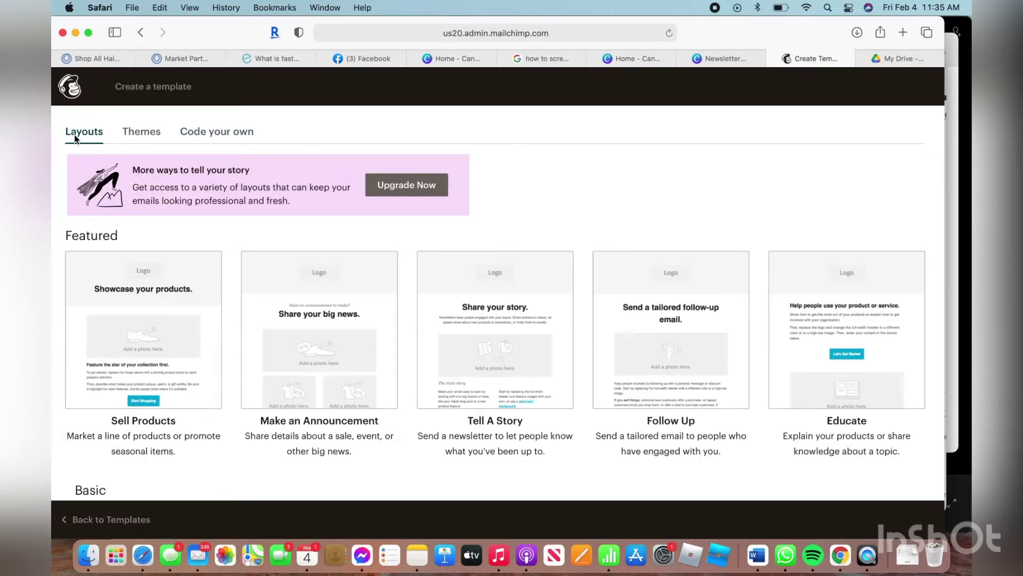
{"action": "scroll", "coordinate": [126, 218], "scroll_direction": "down", "scroll_amount": 4}
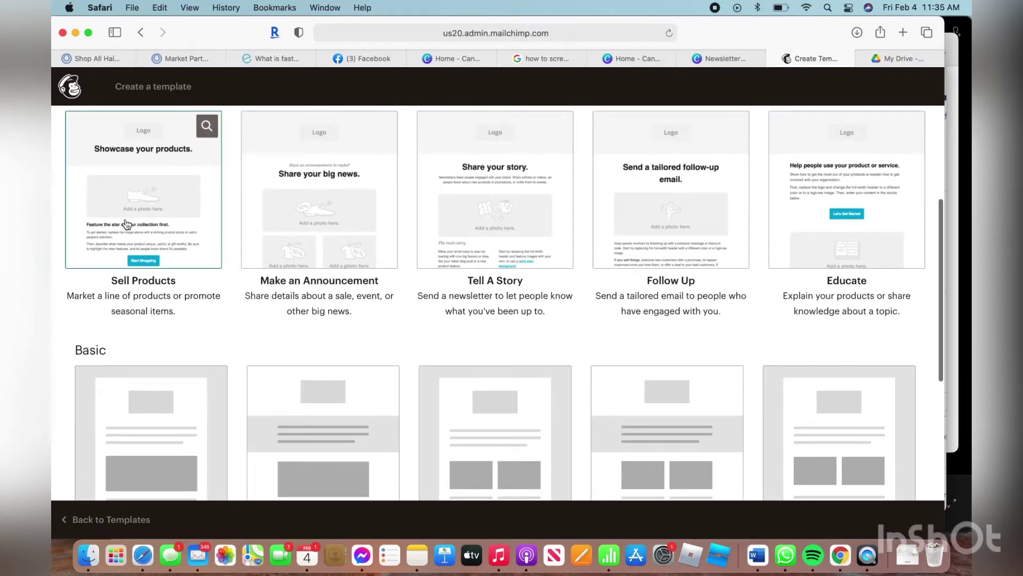
{"action": "scroll", "coordinate": [126, 224], "scroll_direction": "down", "scroll_amount": 4}
{"action": "left_click", "coordinate": [176, 307]}
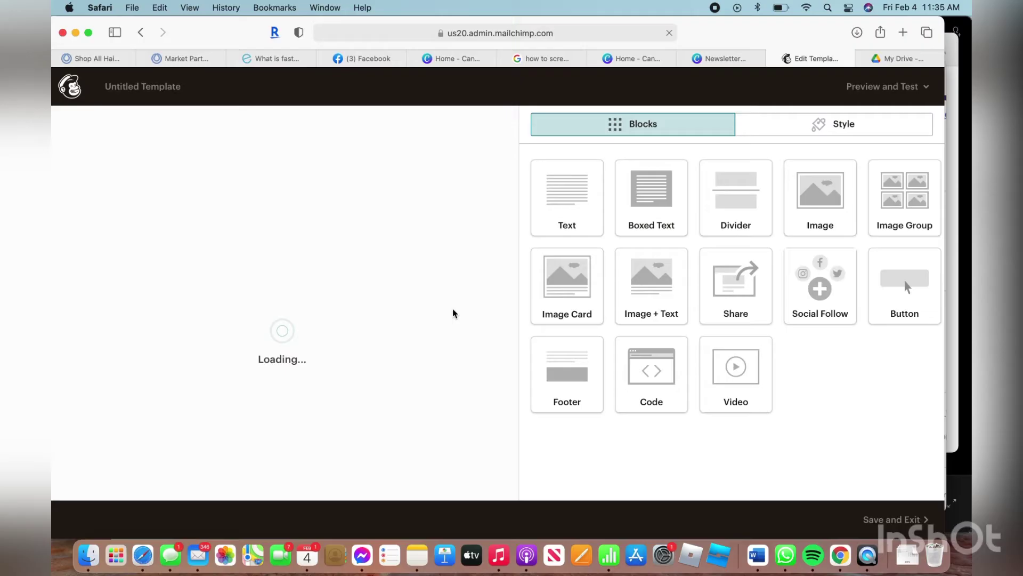
{"action": "scroll", "coordinate": [453, 312], "scroll_direction": "down", "scroll_amount": 2}
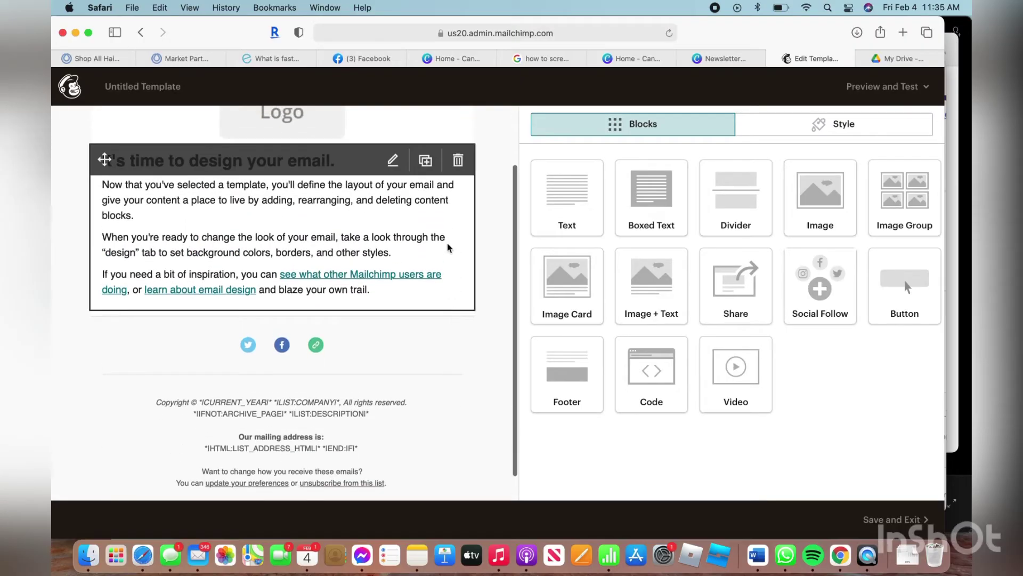
- Delete the placeholder text block and add a Boxed Text block at the top
{"action": "left_click", "coordinate": [458, 160]}
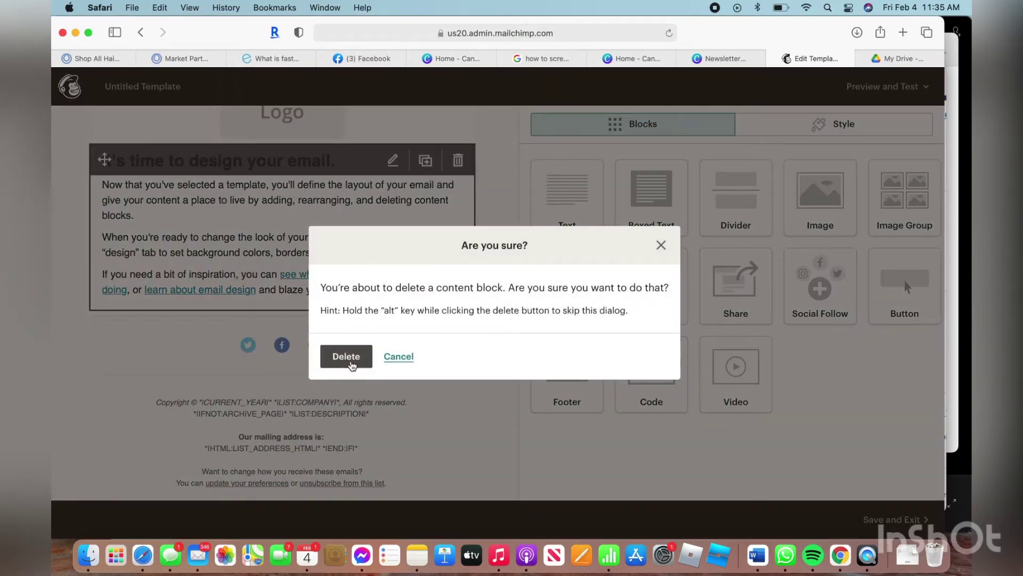
{"action": "left_click", "coordinate": [346, 355]}
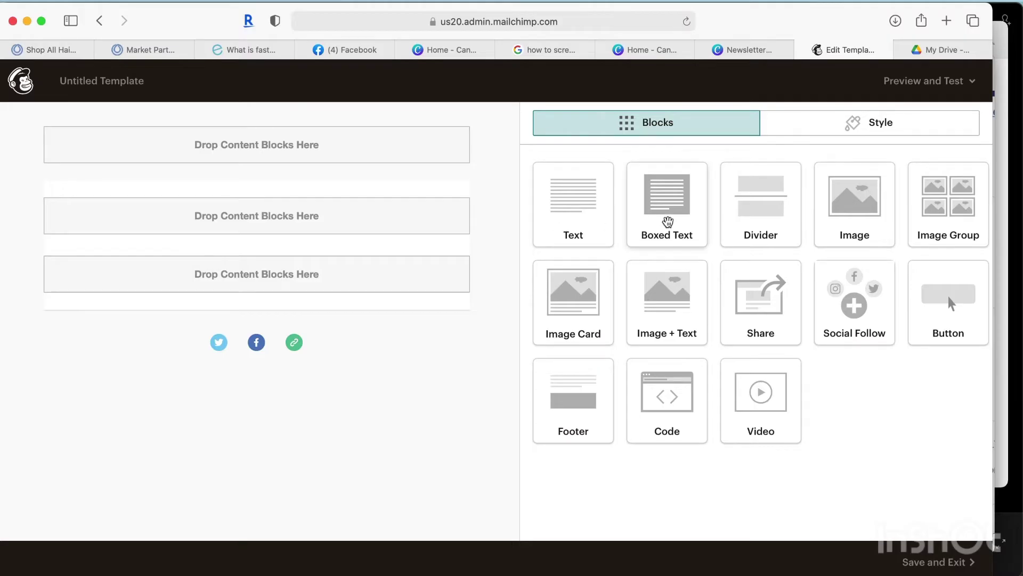
{"action": "left_click_drag", "start_coordinate": [668, 222], "coordinate": [384, 142]}
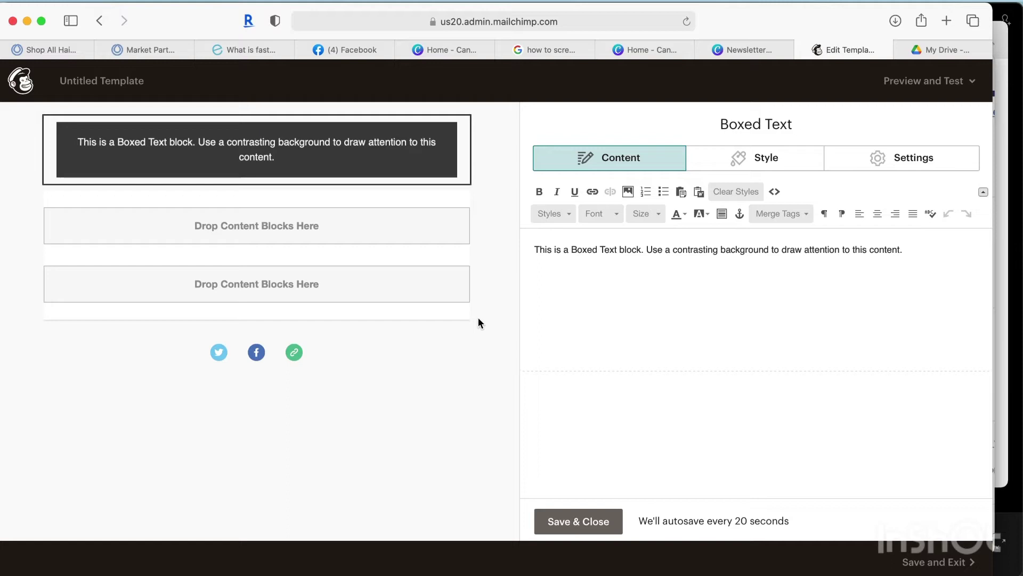
- Select the Boxed Text placeholder sentence to replace it with the note
{"action": "left_click_drag", "start_coordinate": [907, 250], "coordinate": [534, 250]}
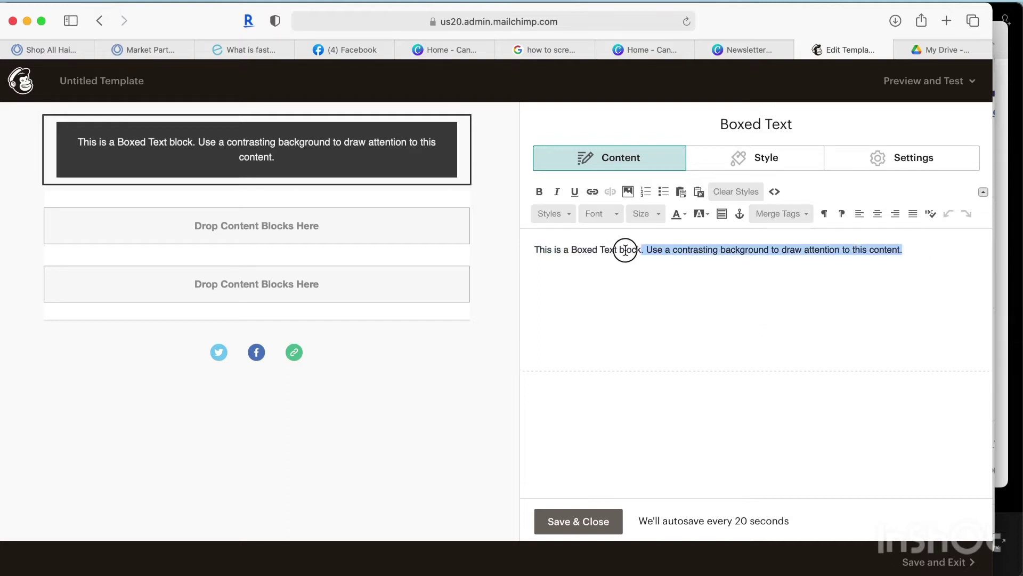
{"action": "type", "text": "This is"}
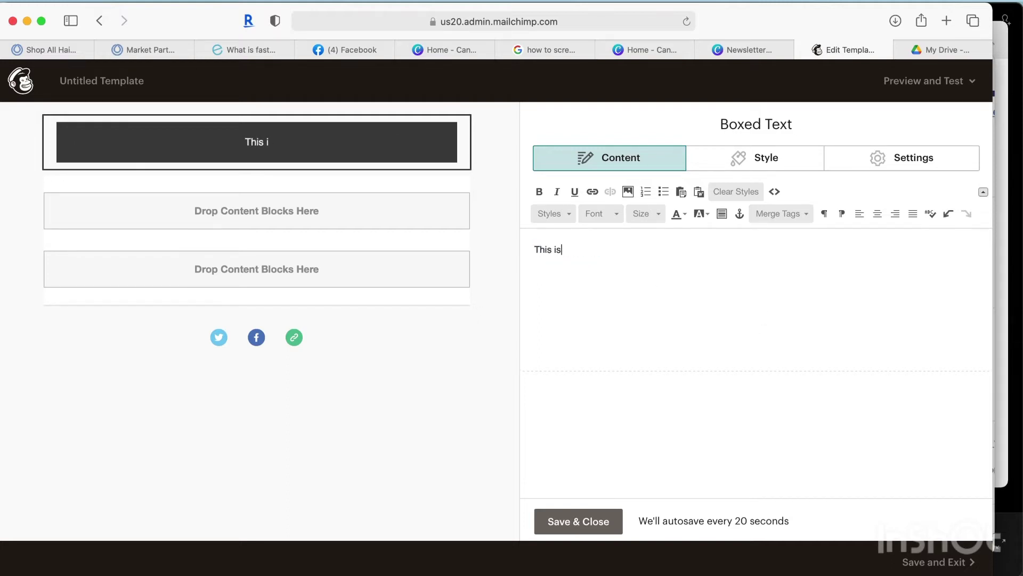
{"action": "type", "text": " where you can "}
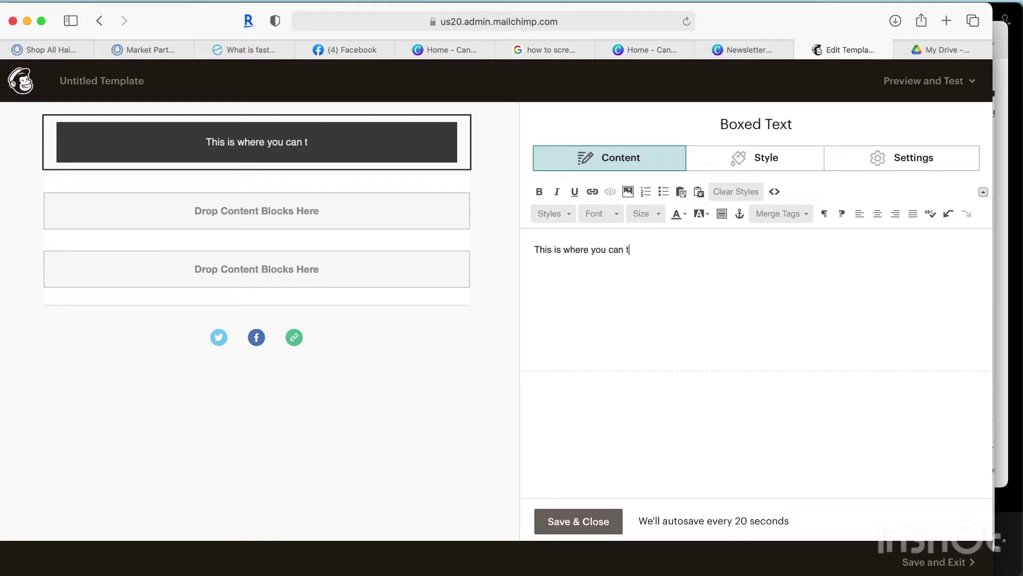
{"action": "type", "text": "type a quick note"}
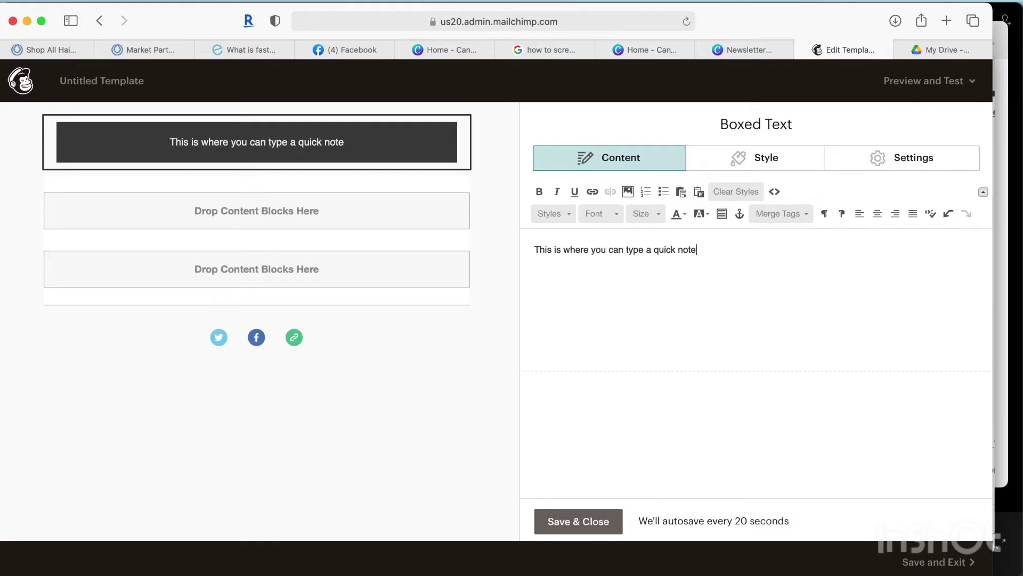
{"action": "type", "text": " to  go along"}
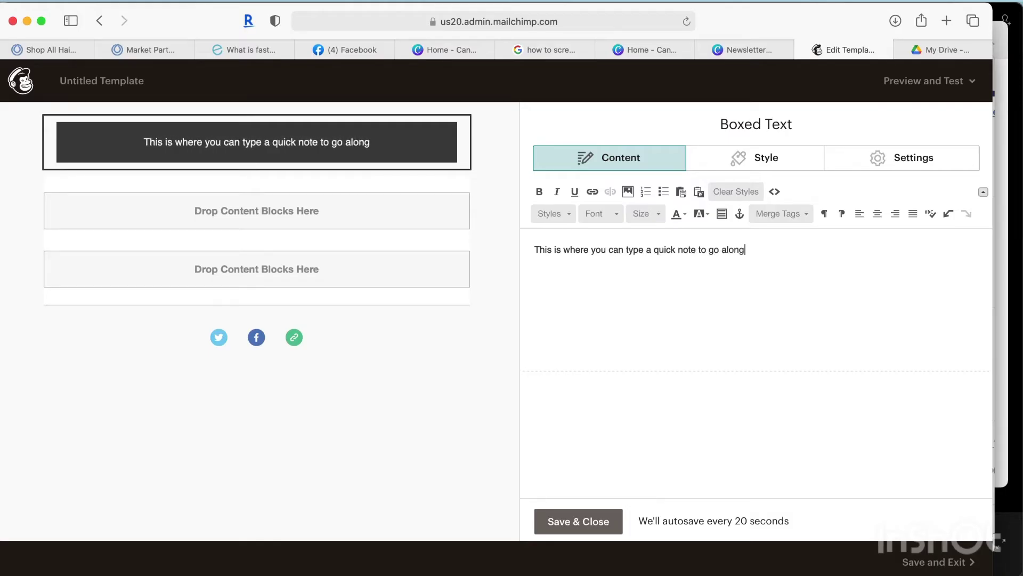
{"action": "type", "text": " with your new"}
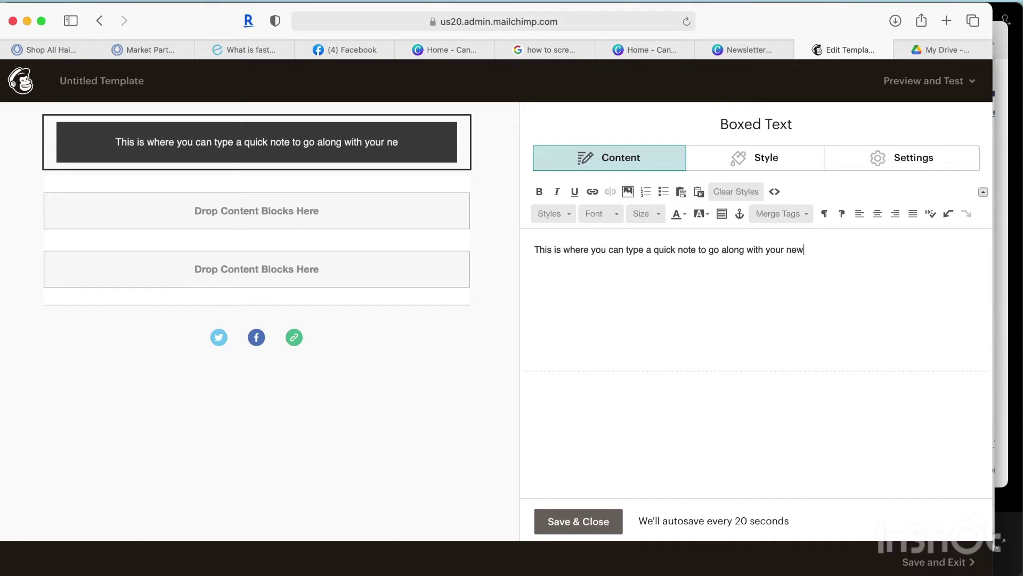
{"action": "type", "text": "sletter. "}
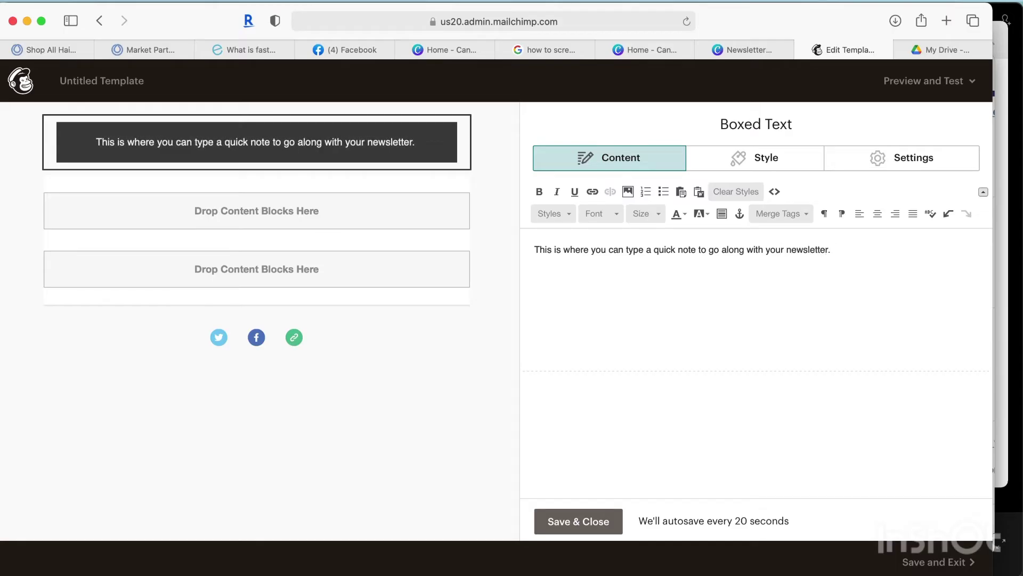
{"action": "type", "text": "You can chang"}
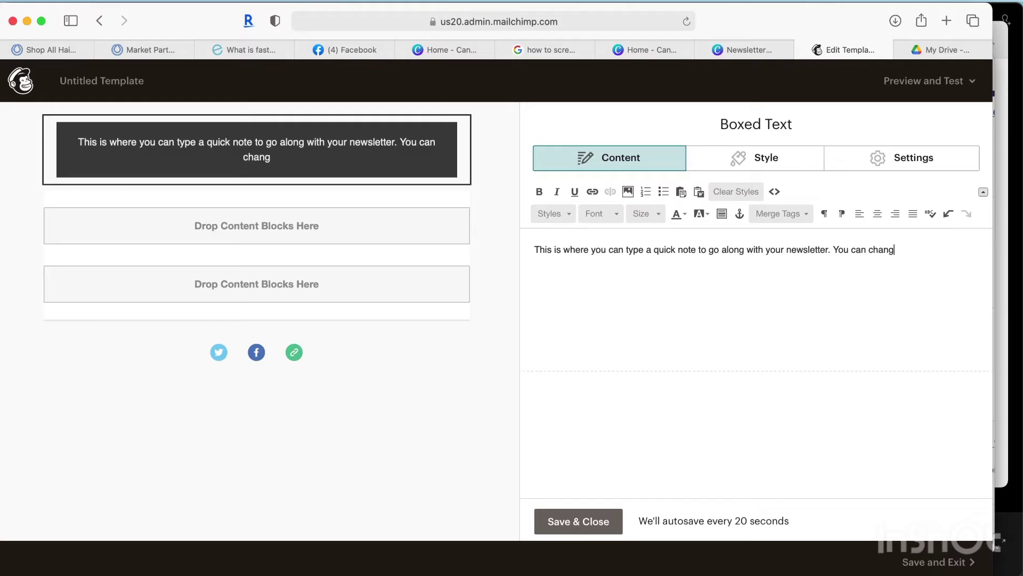
{"action": "type", "text": "e the colors"}
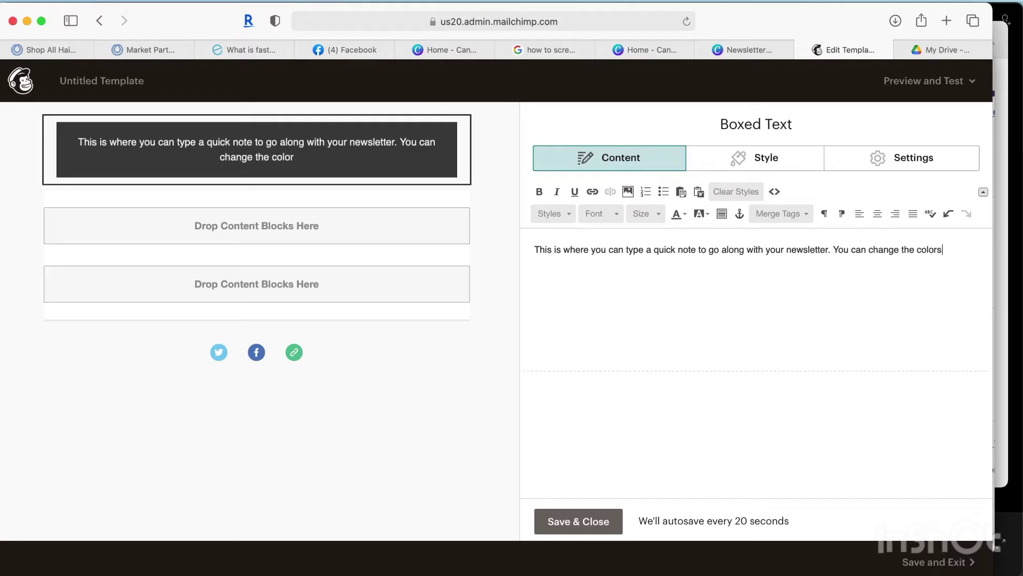
{"action": "type", "text": " and "}
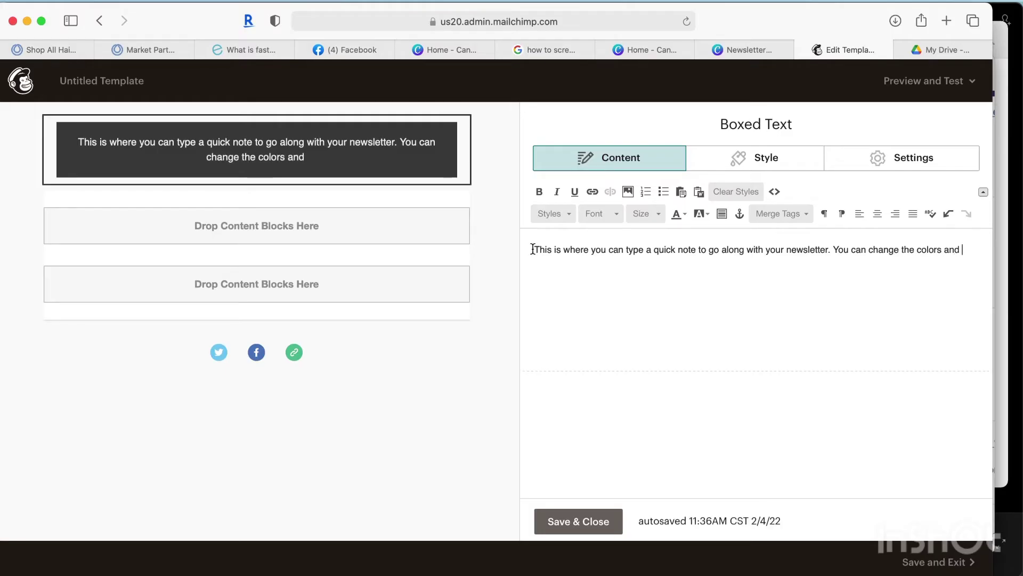
{"action": "type", "text": "font"}
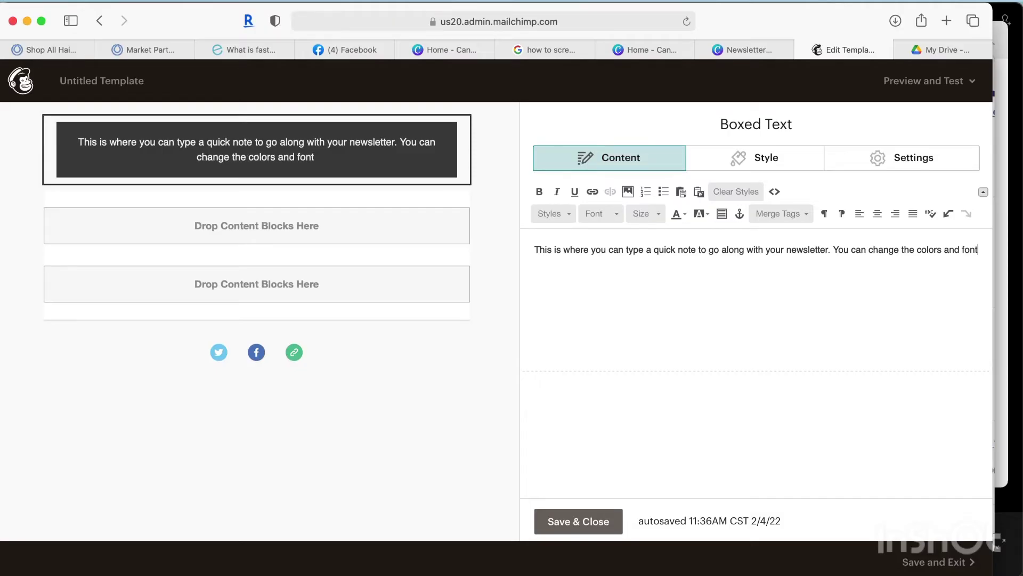
{"action": "type", "text": " and add picture"}
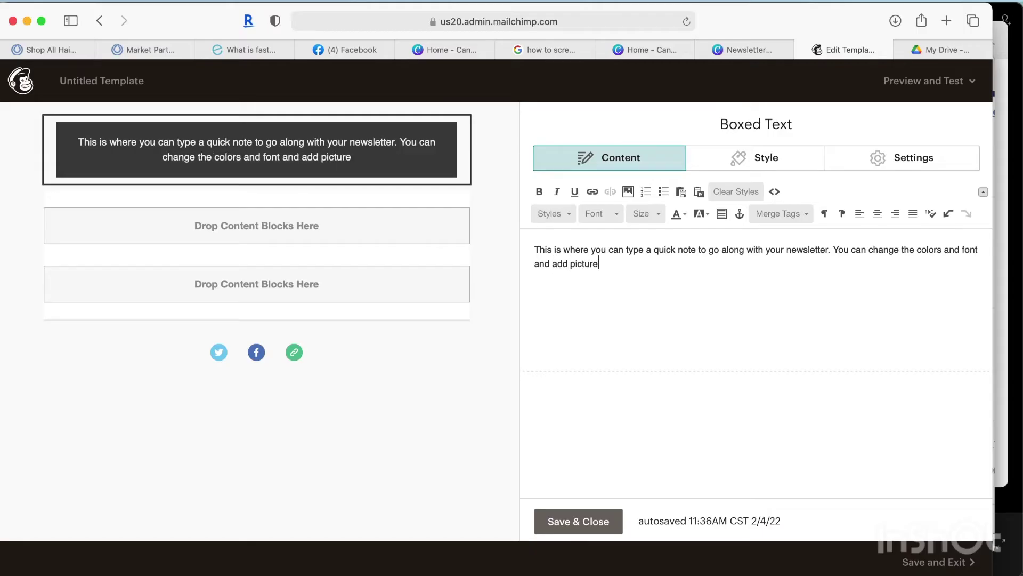
{"action": "type", "text": "s if you want."}
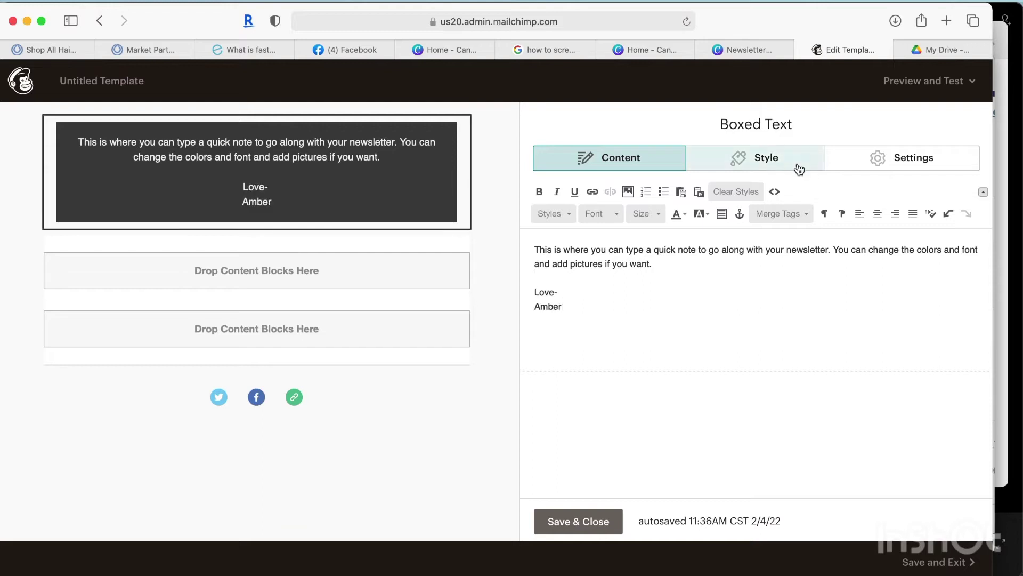
- Change the boxed note's font to Trebuchet MS
{"action": "left_click", "coordinate": [795, 160]}
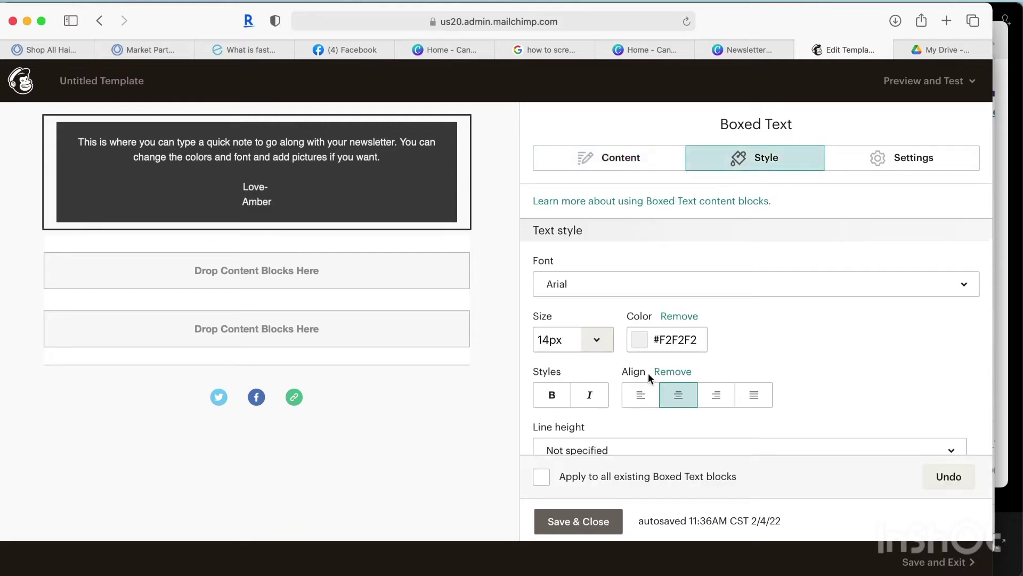
{"action": "scroll", "coordinate": [682, 354], "scroll_direction": "down", "scroll_amount": 2}
{"action": "left_click", "coordinate": [701, 240]}
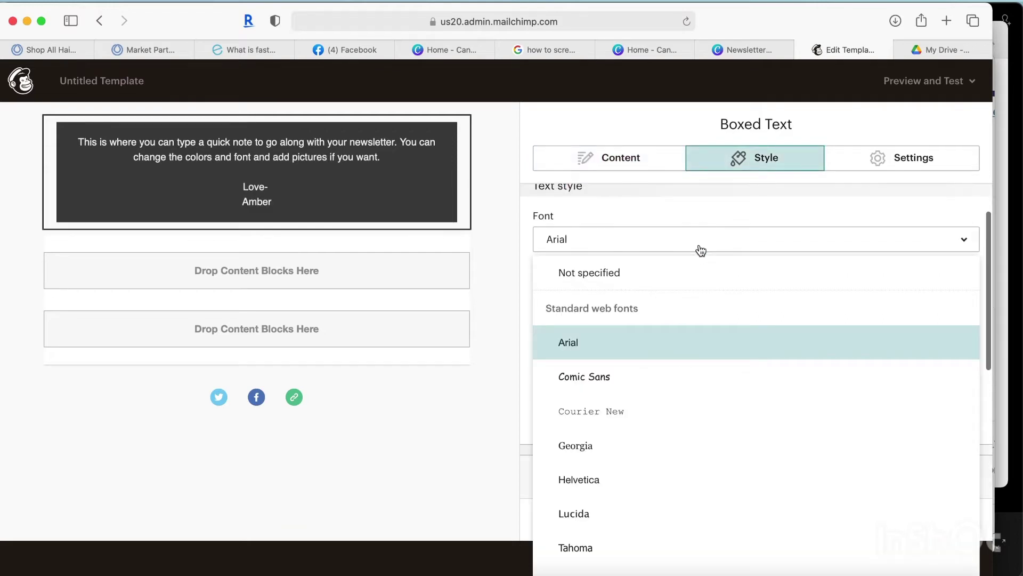
{"action": "left_click", "coordinate": [600, 377]}
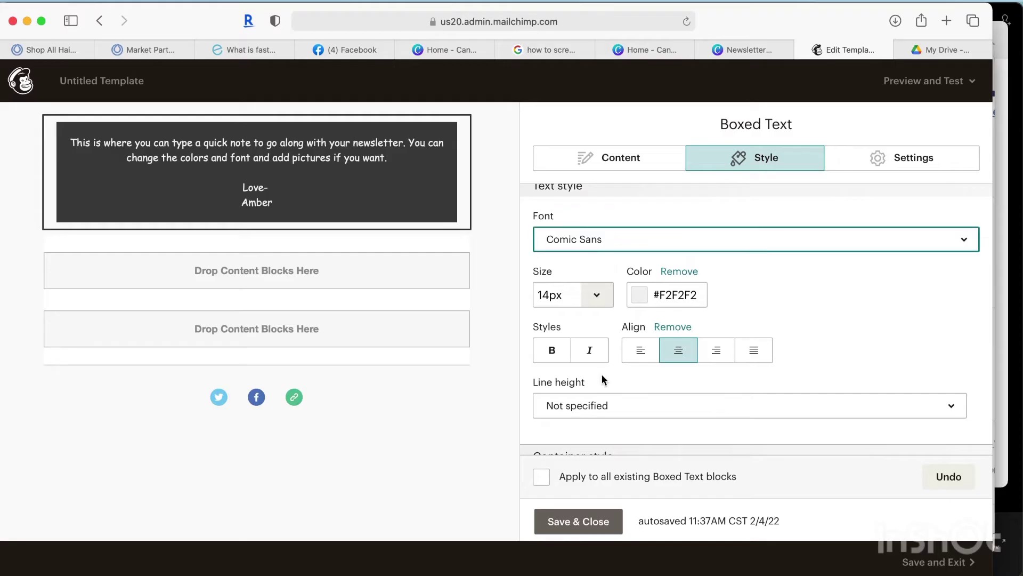
{"action": "left_click", "coordinate": [656, 240]}
{"action": "scroll", "coordinate": [660, 479], "scroll_direction": "down", "scroll_amount": 2}
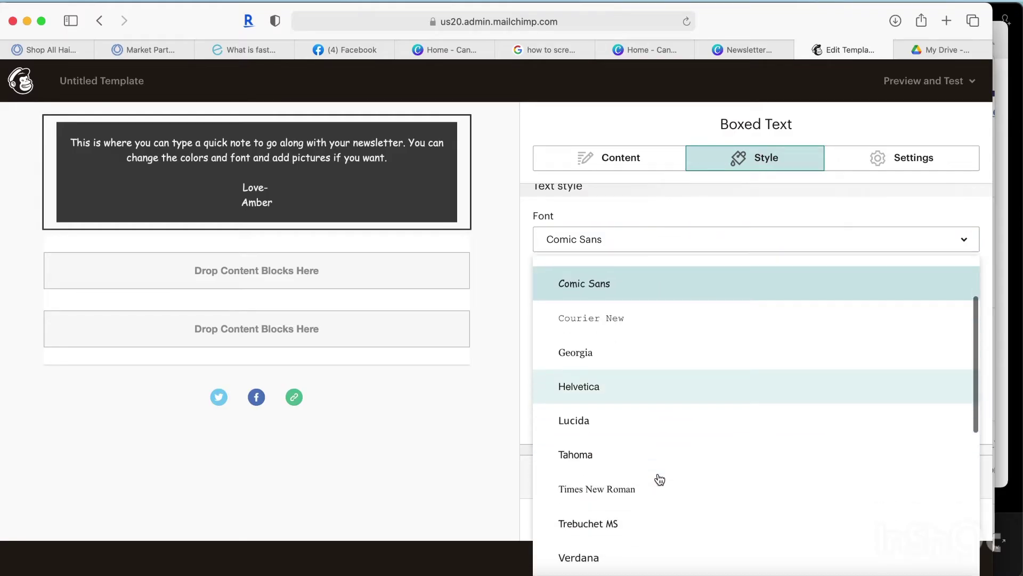
{"action": "scroll", "coordinate": [660, 479], "scroll_direction": "down", "scroll_amount": 2}
{"action": "left_click", "coordinate": [616, 424]}
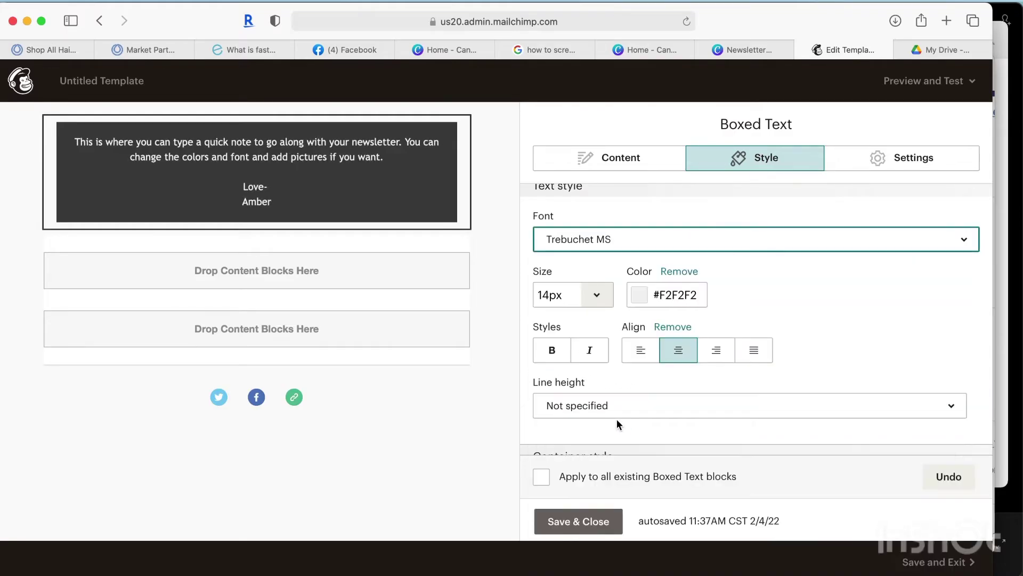
{"action": "scroll", "coordinate": [656, 280], "scroll_direction": "down", "scroll_amount": 3}
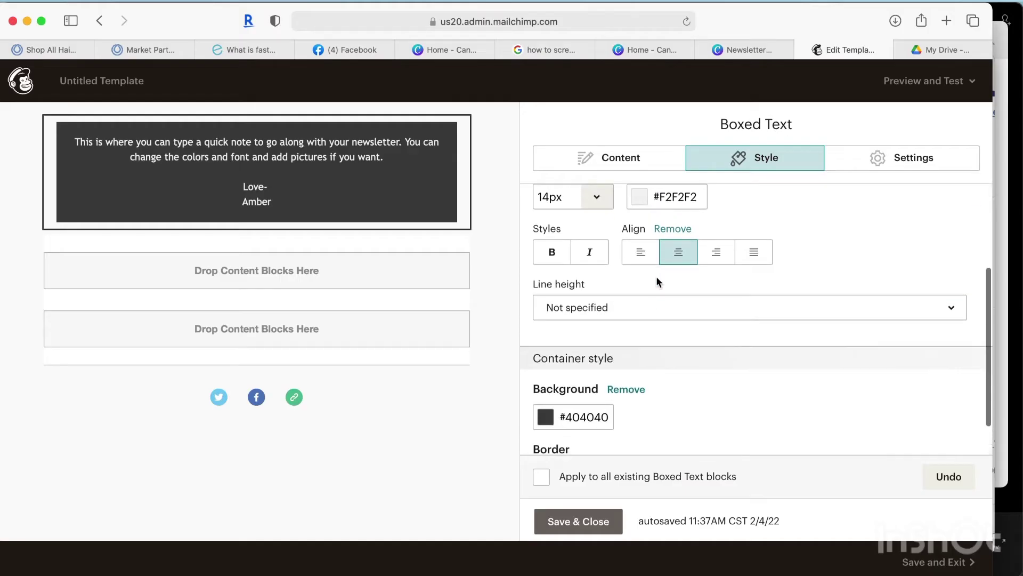
{"action": "scroll", "coordinate": [657, 277], "scroll_direction": "up", "scroll_amount": 2}
- Set the note's text colour to near-white #f8eded
{"action": "left_click", "coordinate": [640, 260]}
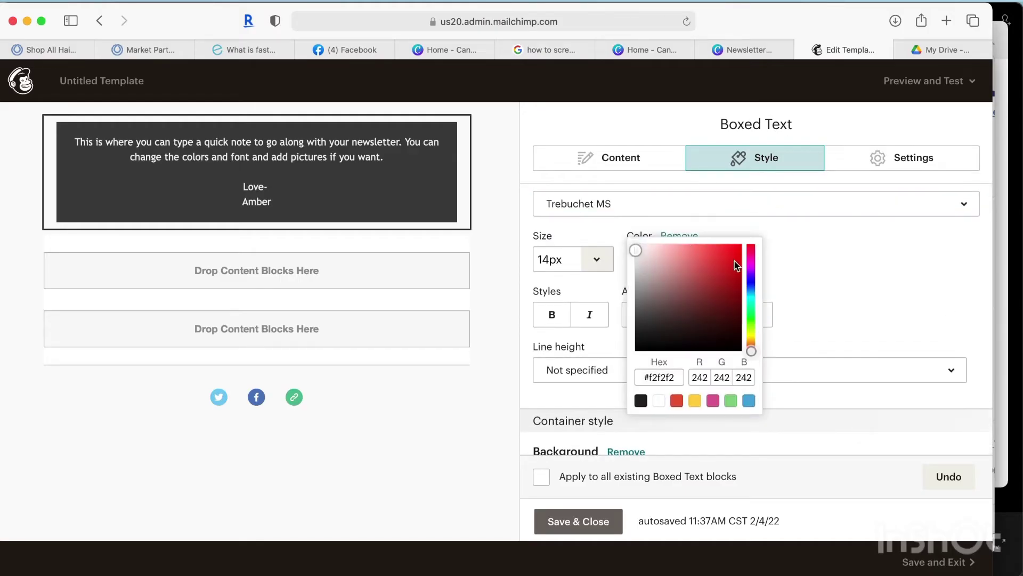
{"action": "left_click", "coordinate": [736, 263]}
{"action": "left_click", "coordinate": [639, 249]}
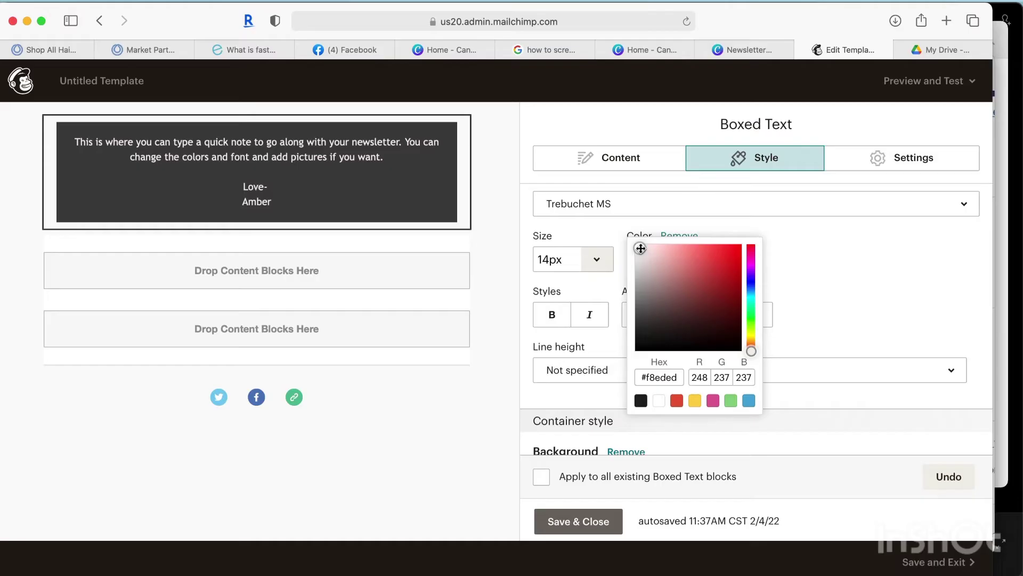
{"action": "left_click", "coordinate": [849, 290]}
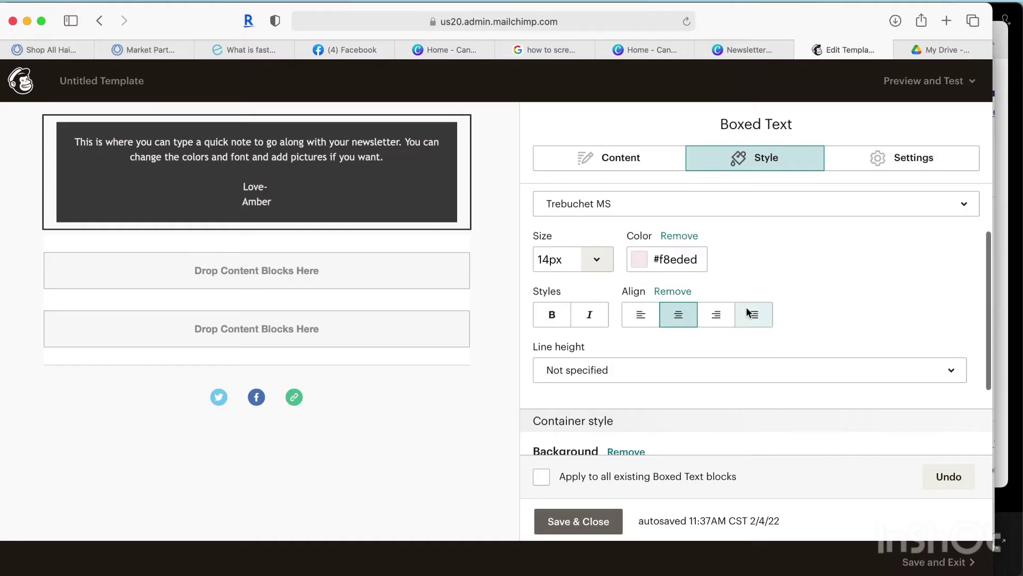
{"action": "scroll", "coordinate": [746, 306], "scroll_direction": "down", "scroll_amount": 3}
{"action": "scroll", "coordinate": [747, 306], "scroll_direction": "up", "scroll_amount": 2}
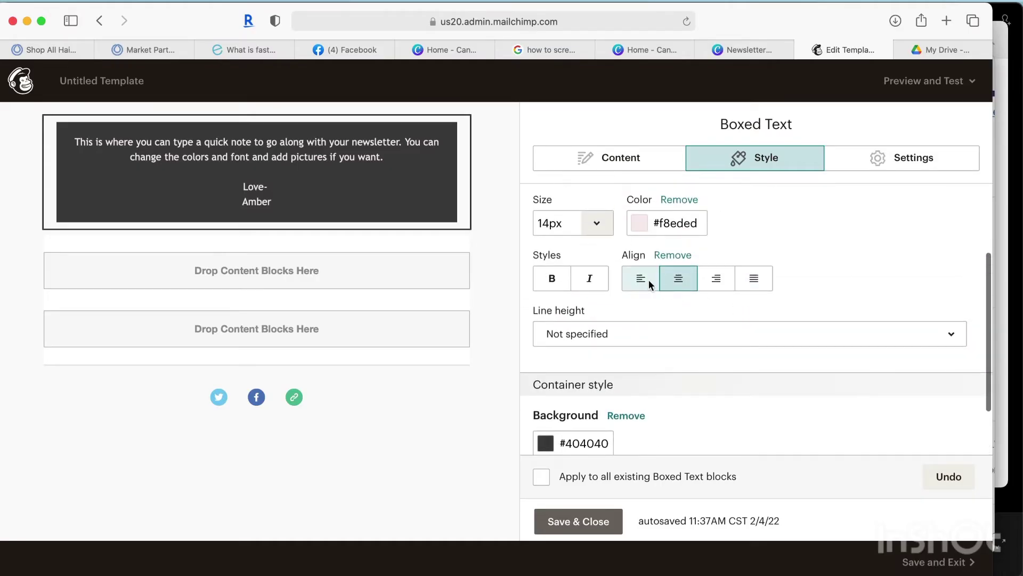
- Left-align the note text
{"action": "left_click", "coordinate": [648, 280]}
{"action": "left_click", "coordinate": [713, 281]}
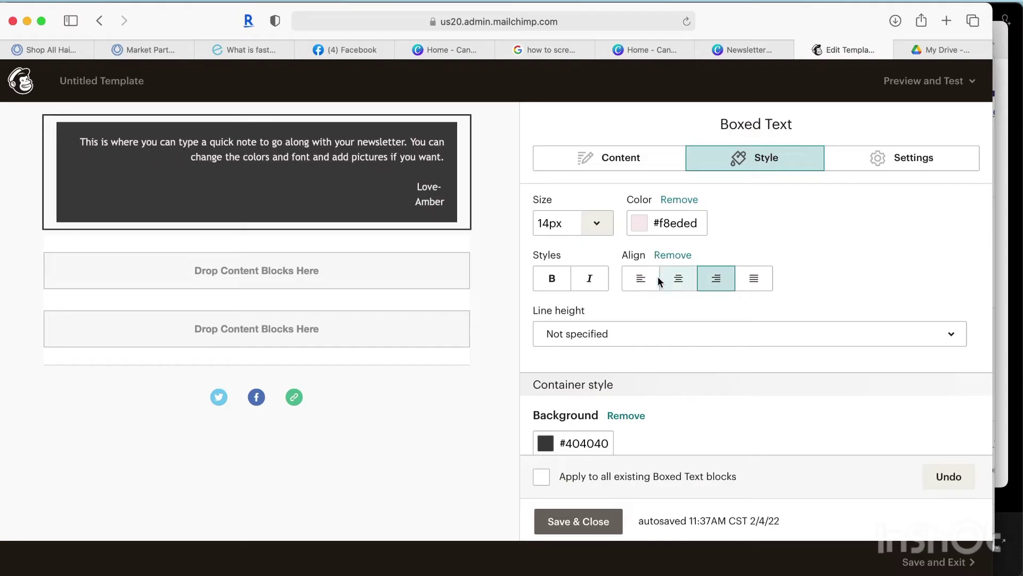
{"action": "left_click", "coordinate": [640, 279]}
{"action": "left_click", "coordinate": [746, 279]}
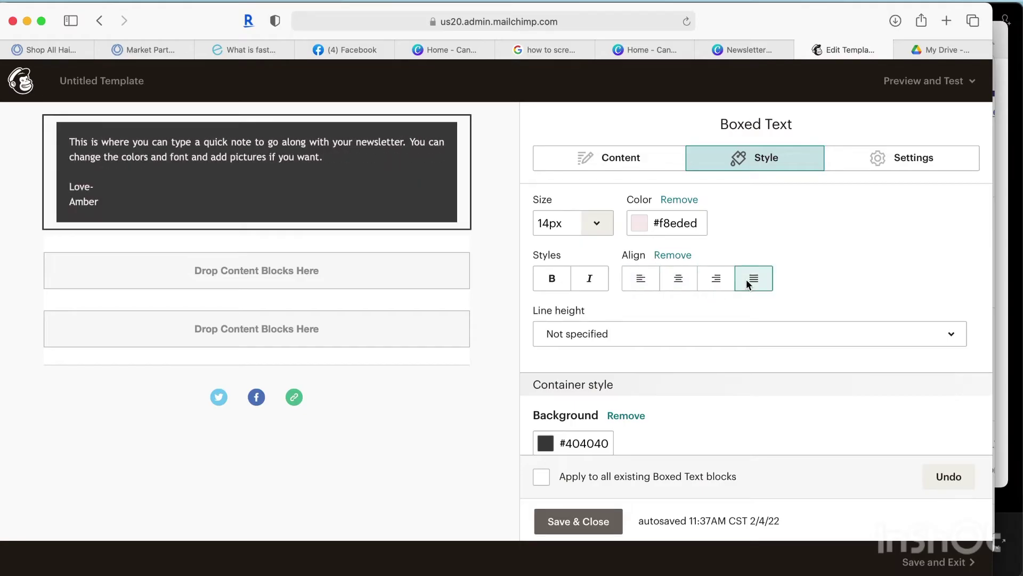
{"action": "left_click", "coordinate": [649, 285]}
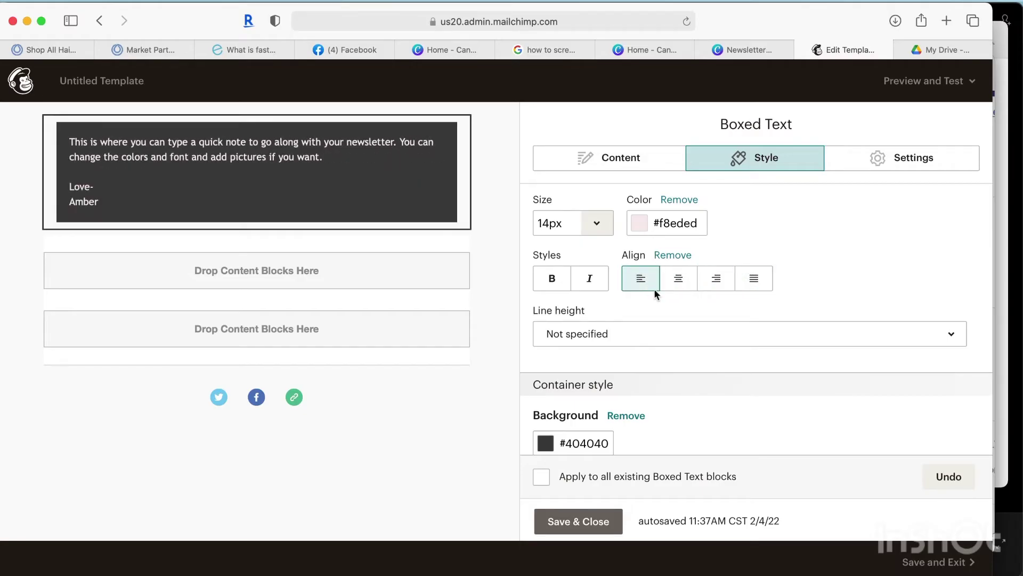
{"action": "scroll", "coordinate": [700, 348], "scroll_direction": "down", "scroll_amount": 3}
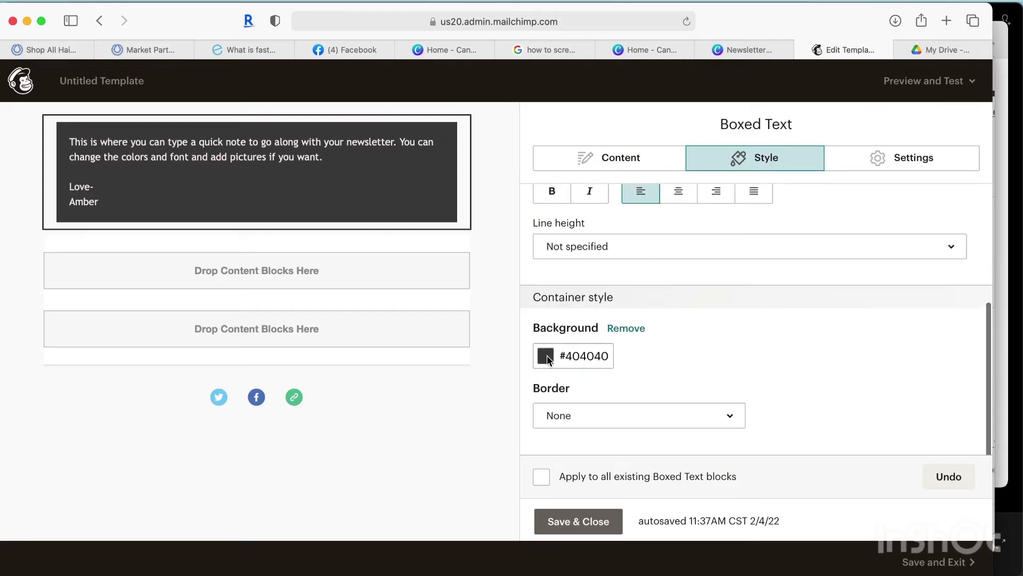
- Give the note box a dark teal #15526f background
{"action": "left_click", "coordinate": [547, 355]}
{"action": "left_click", "coordinate": [637, 285]}
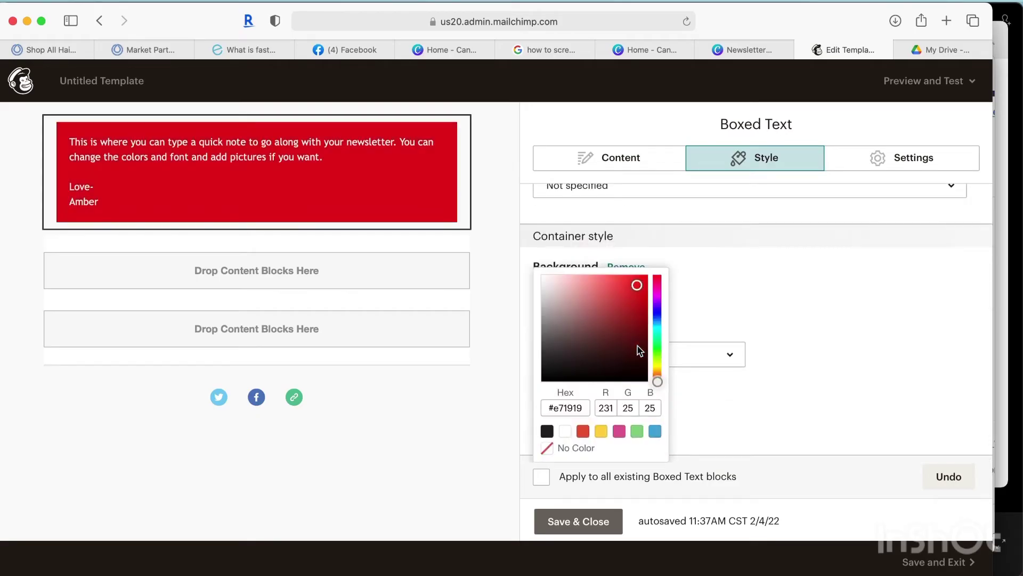
{"action": "left_click", "coordinate": [629, 320]}
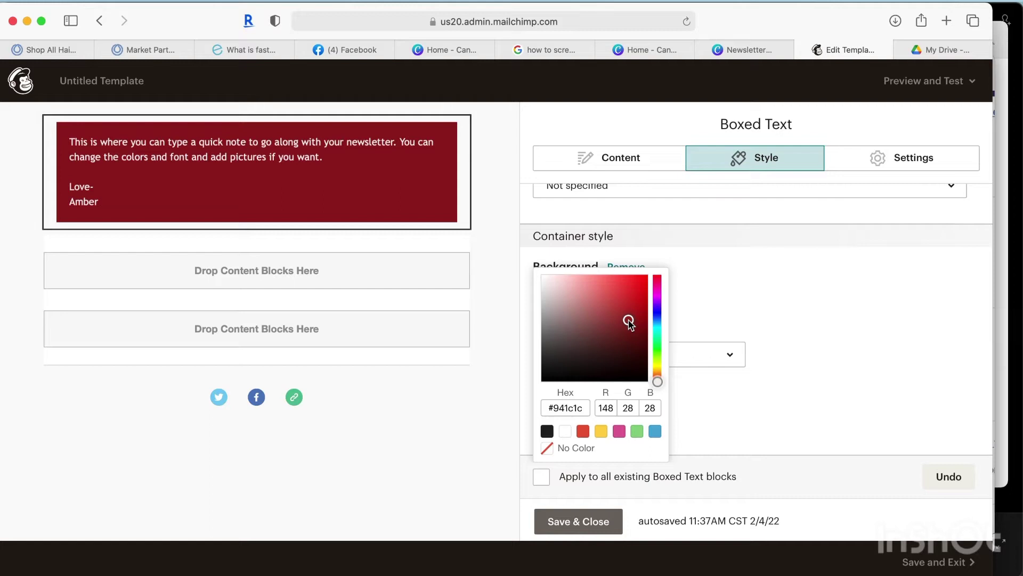
{"action": "left_click", "coordinate": [656, 433]}
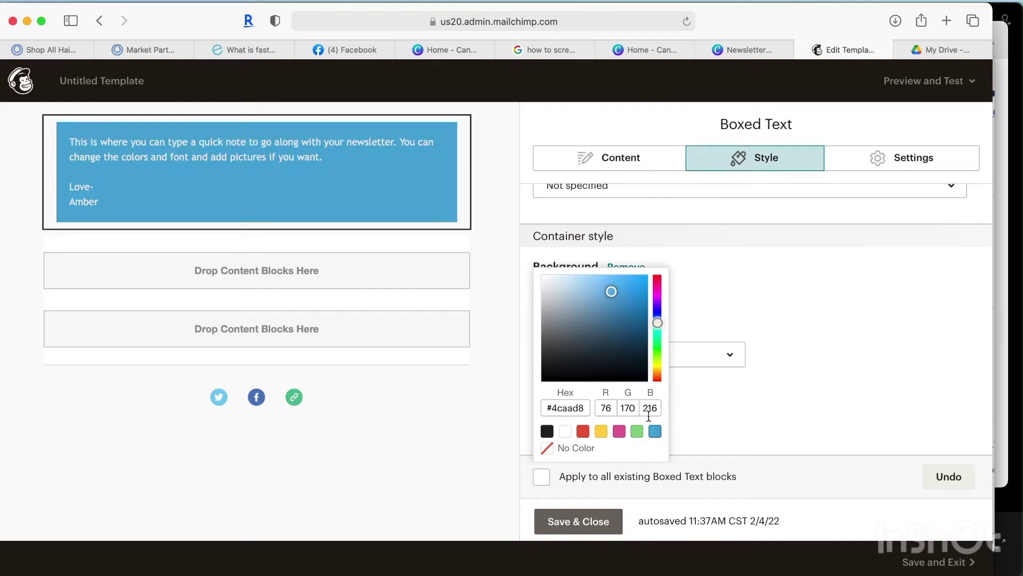
{"action": "left_click", "coordinate": [612, 347]}
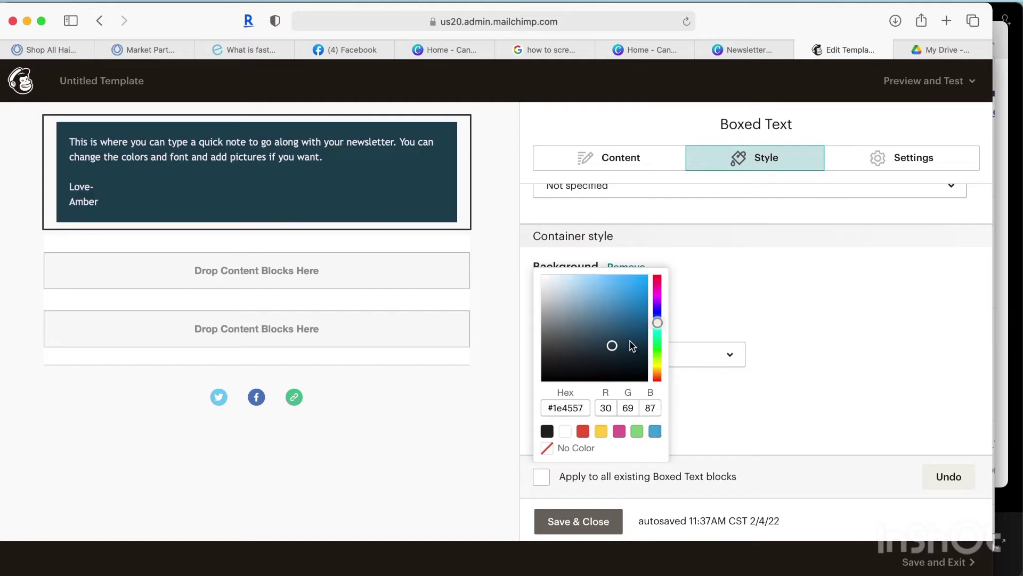
{"action": "left_click", "coordinate": [794, 349]}
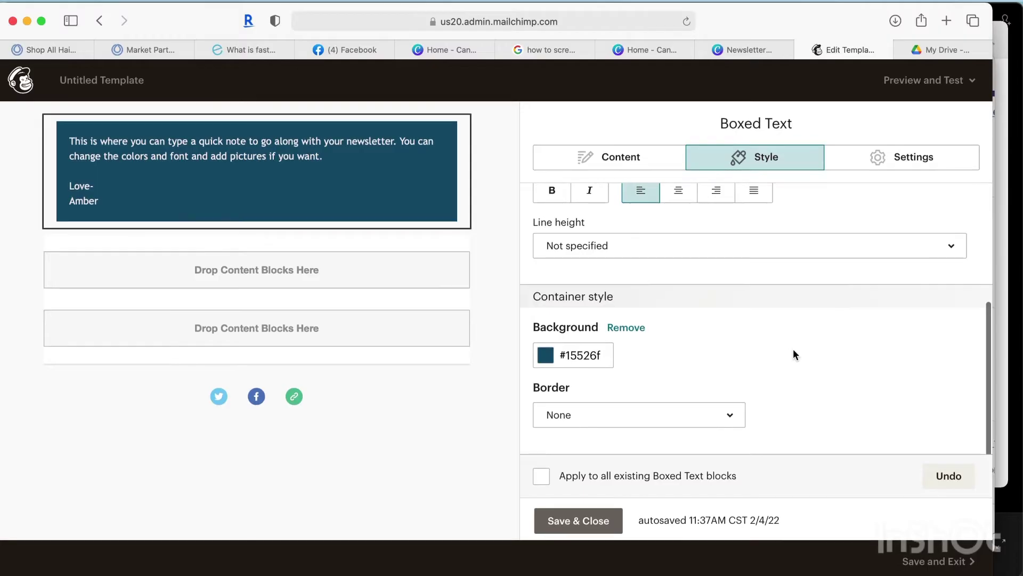
- Set the note box border to None and save the block
{"action": "left_click", "coordinate": [736, 416]}
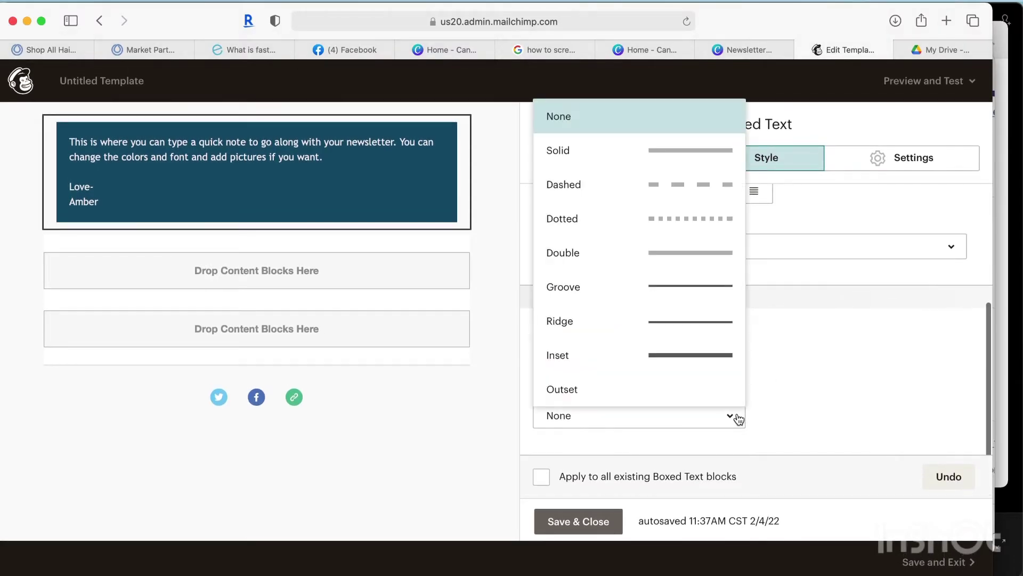
{"action": "left_click", "coordinate": [624, 355]}
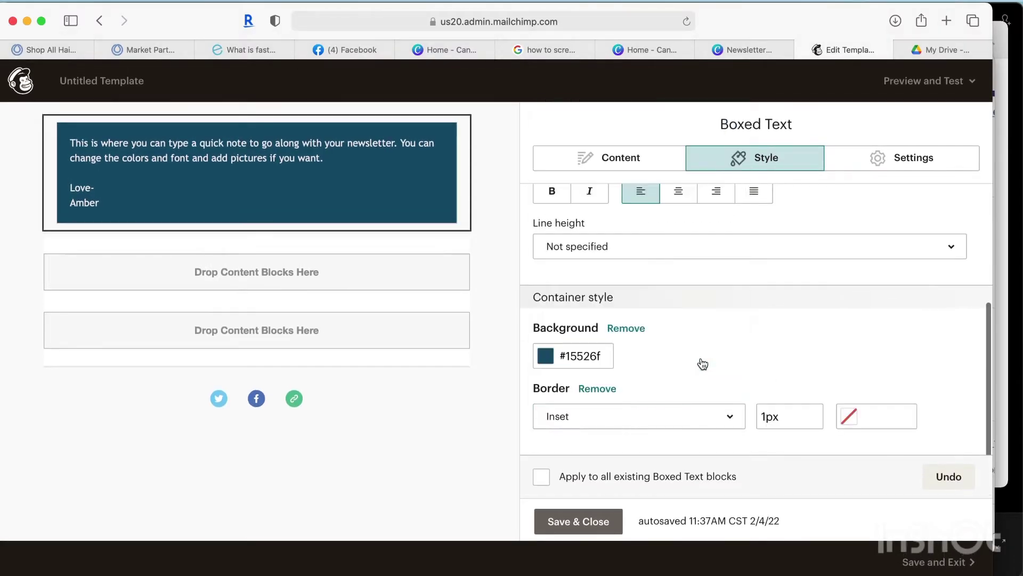
{"action": "left_click", "coordinate": [721, 417]}
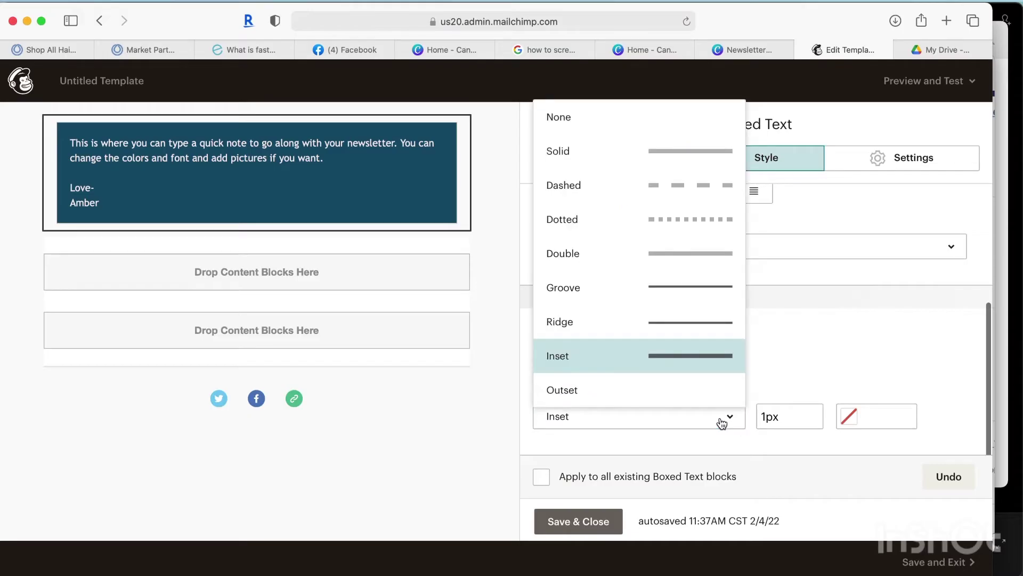
{"action": "left_click", "coordinate": [611, 117]}
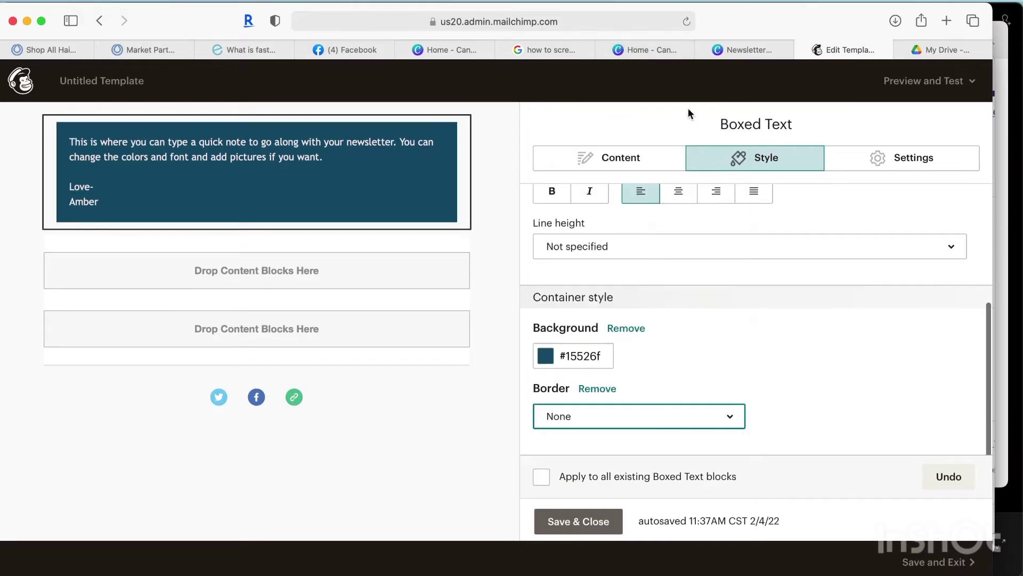
{"action": "left_click", "coordinate": [592, 524]}
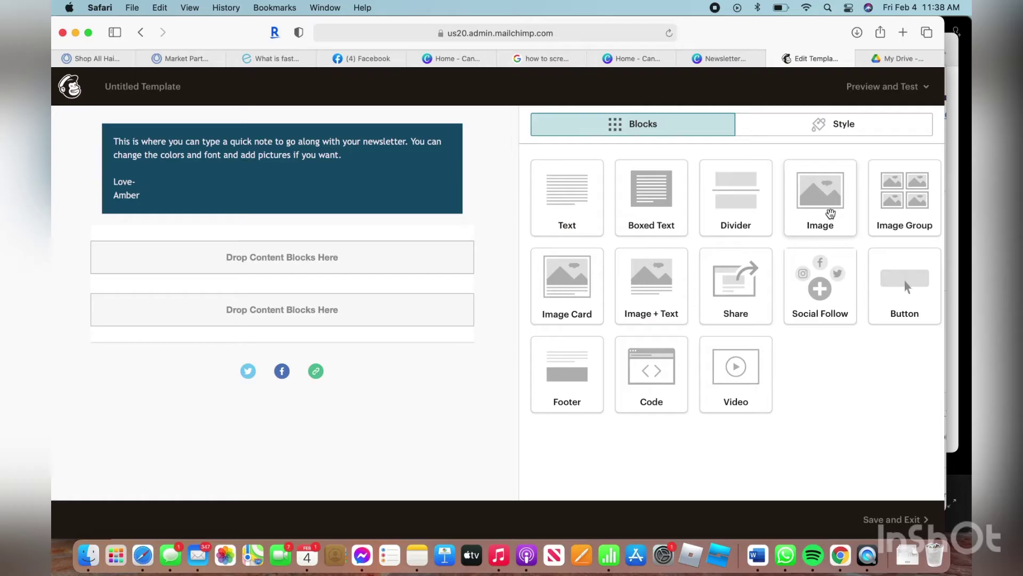
- Add an Image block below the note holding Newsletter 1.jpg
{"action": "left_click_drag", "start_coordinate": [831, 214], "coordinate": [399, 266]}
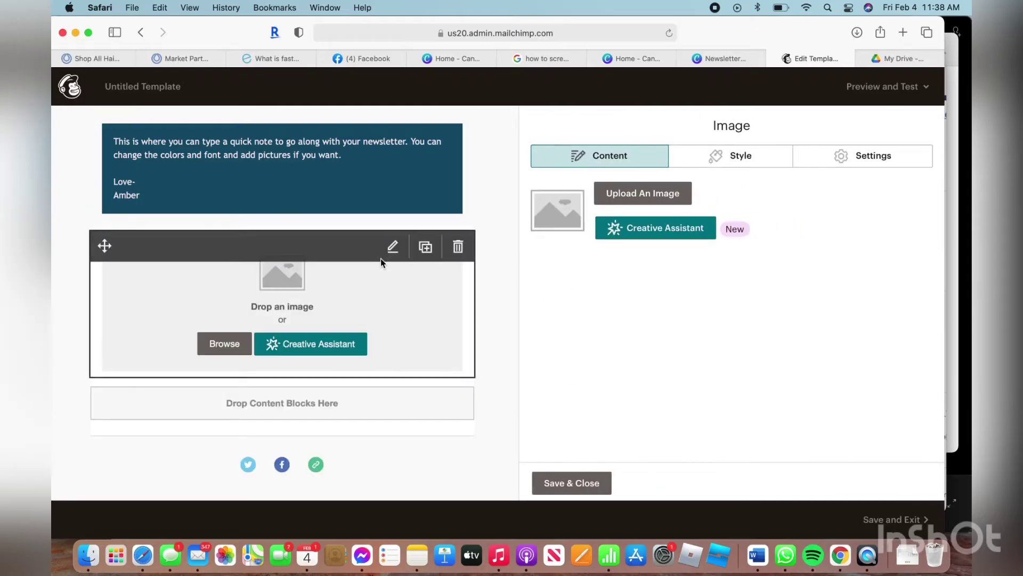
{"action": "left_click", "coordinate": [666, 200]}
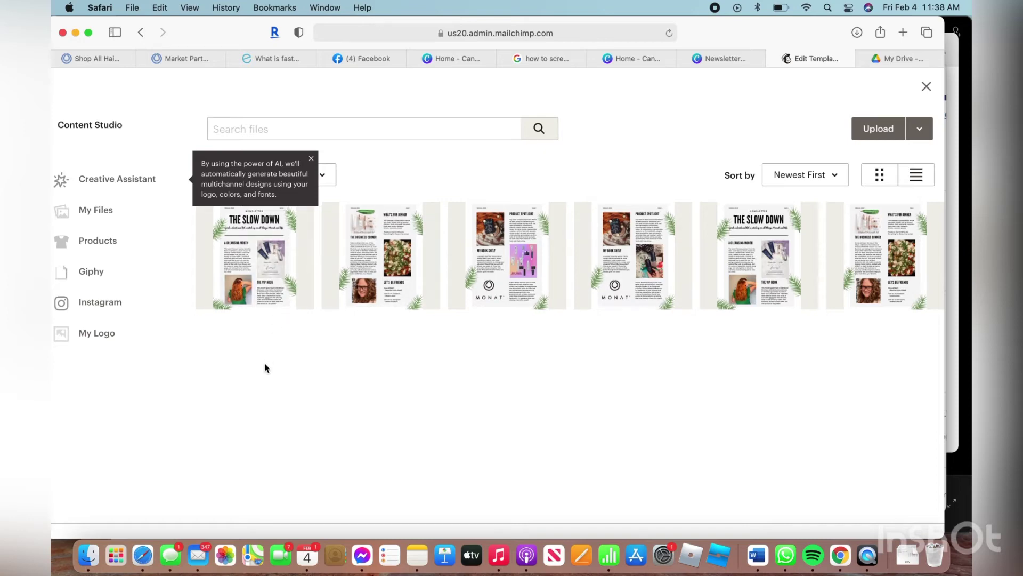
{"action": "left_click", "coordinate": [312, 158]}
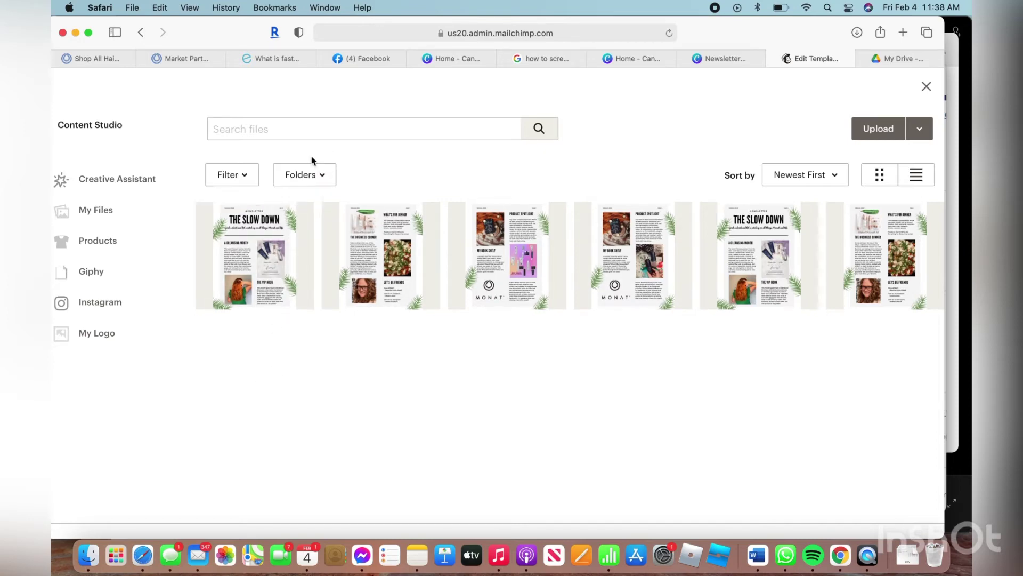
{"action": "left_click", "coordinate": [284, 246]}
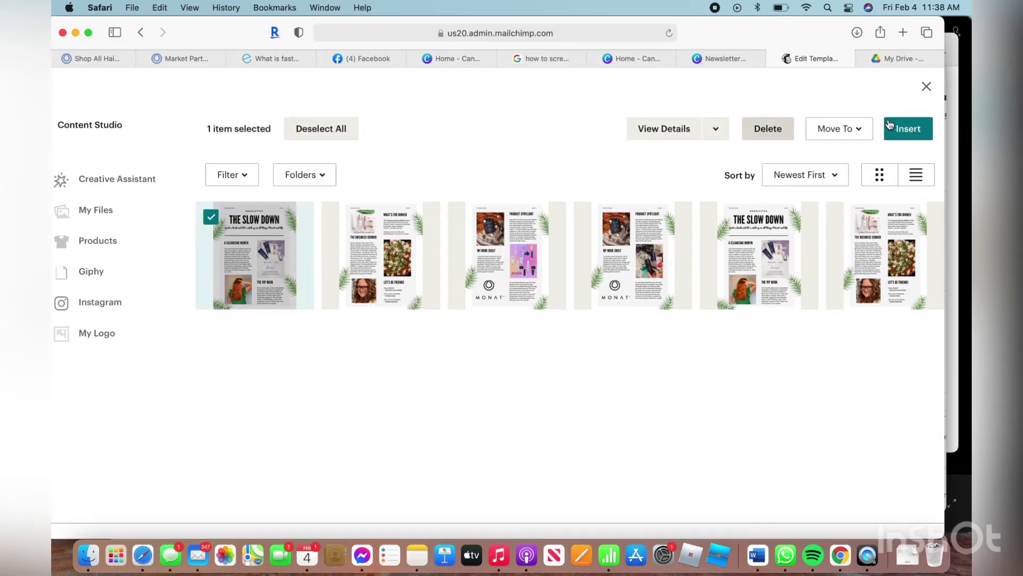
{"action": "left_click", "coordinate": [904, 128]}
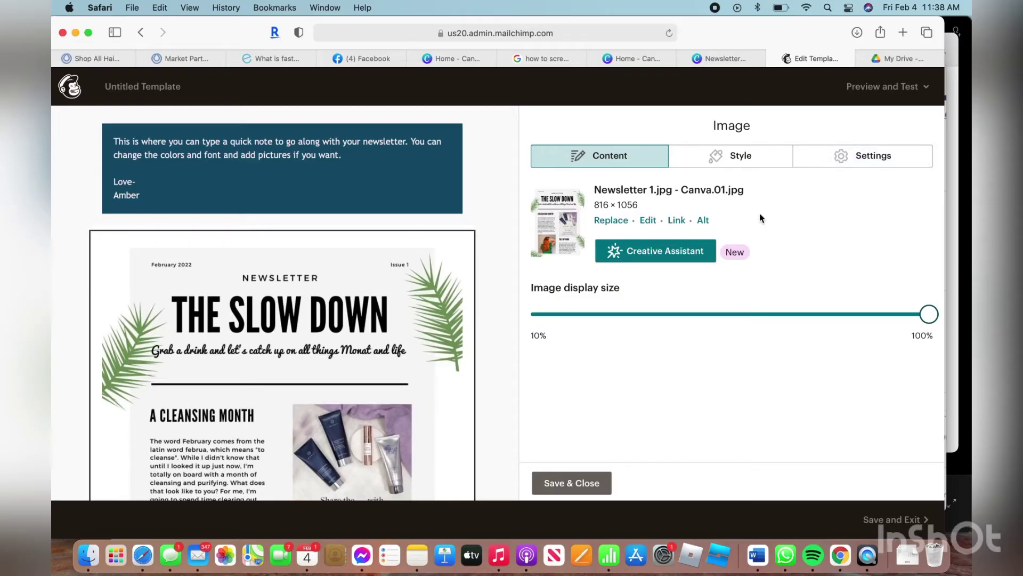
- Add a second Image block at the template's end and edit the social icons
{"action": "left_click", "coordinate": [572, 484]}
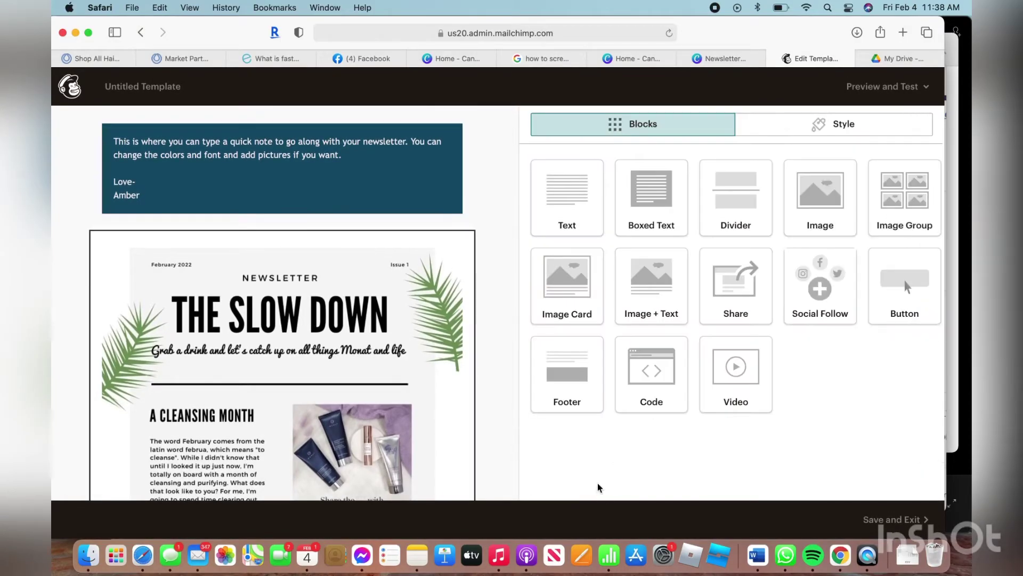
{"action": "scroll", "coordinate": [384, 329], "scroll_direction": "down", "scroll_amount": 2}
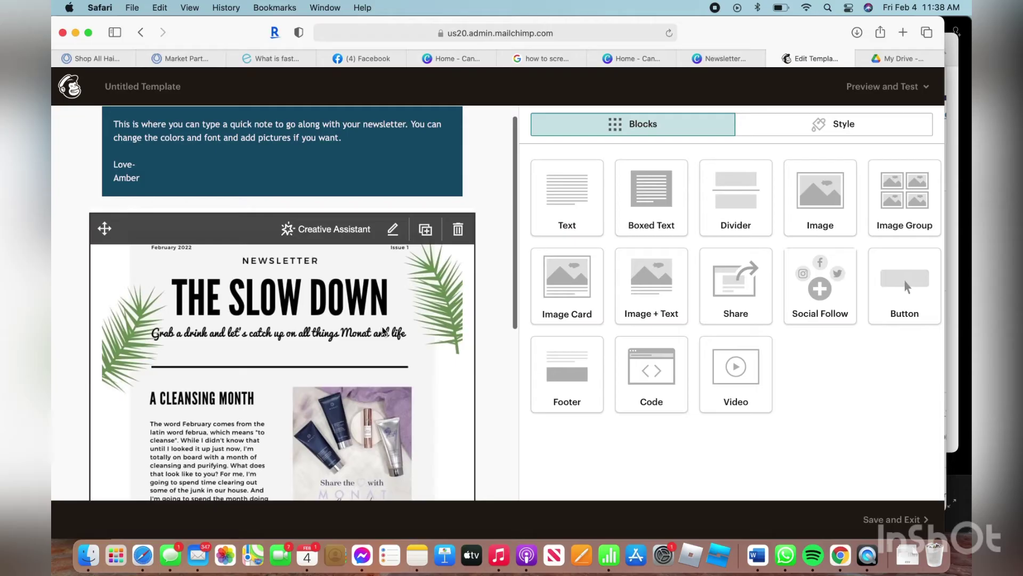
{"action": "scroll", "coordinate": [385, 330], "scroll_direction": "down", "scroll_amount": 8}
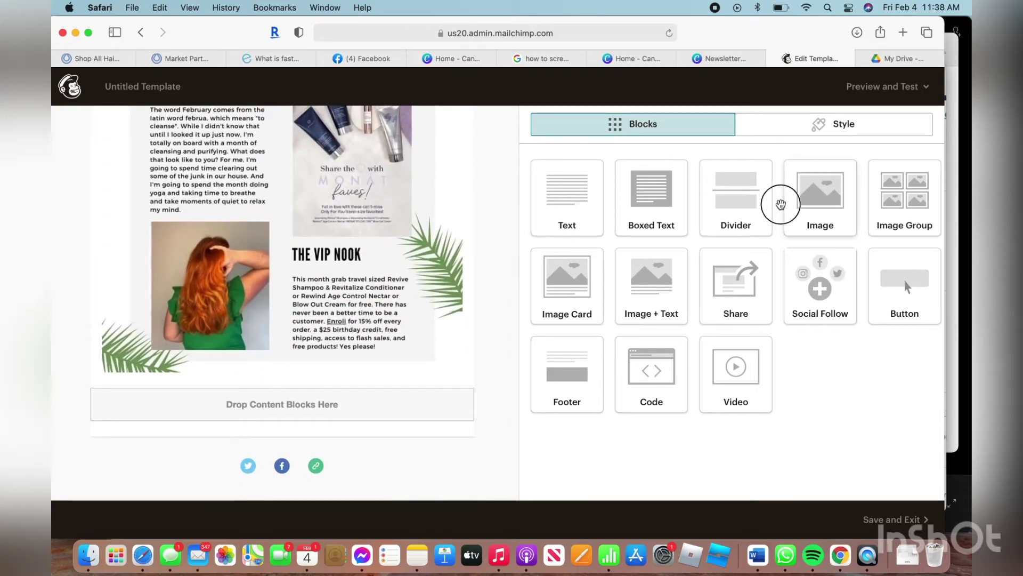
{"action": "left_click_drag", "start_coordinate": [820, 196], "coordinate": [372, 402]}
{"action": "scroll", "coordinate": [282, 321], "scroll_direction": "down", "scroll_amount": 3}
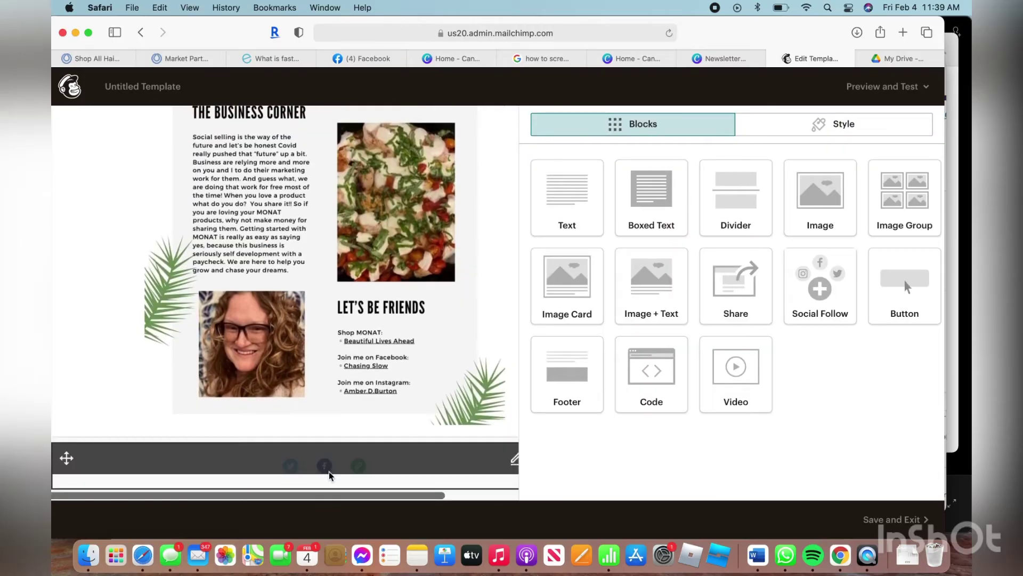
{"action": "left_click", "coordinate": [329, 471]}
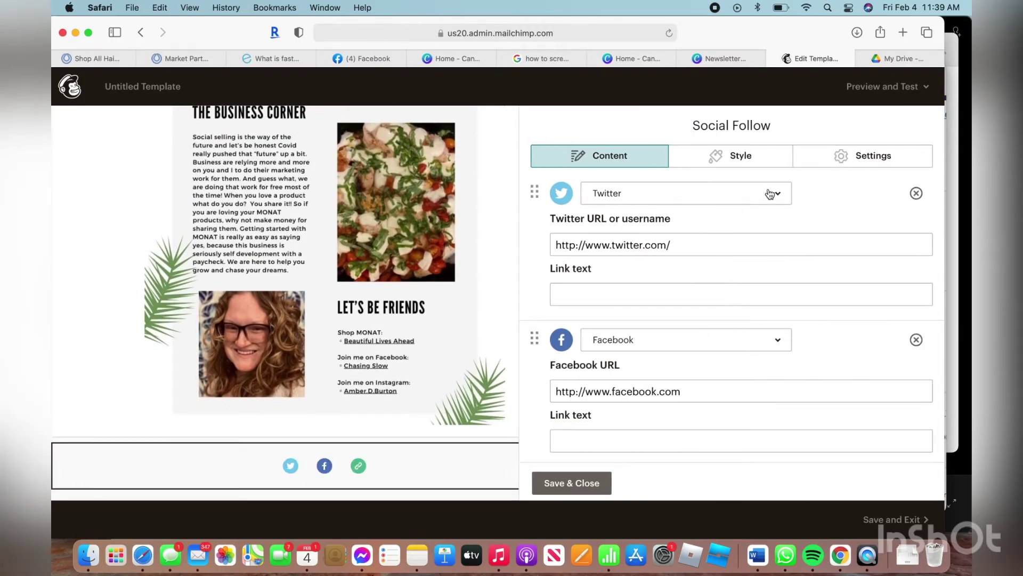
- Swap the Social Follow block's Twitter service for Instagram and edit the Instagram and Facebook addresses
{"action": "left_click", "coordinate": [775, 193]}
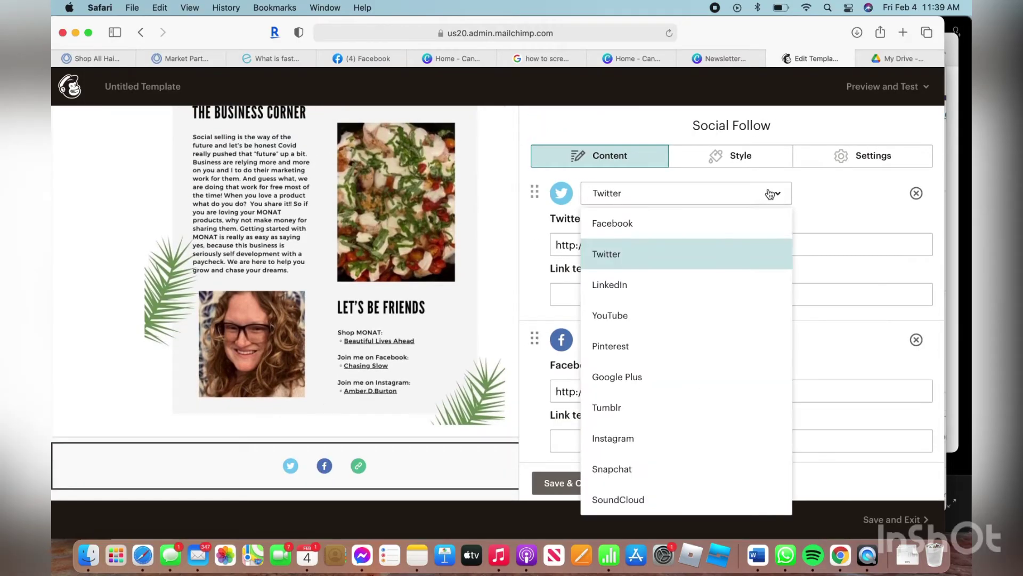
{"action": "left_click", "coordinate": [615, 439]}
{"action": "type", "text": "/instagram.com/"}
{"action": "left_click", "coordinate": [681, 245]}
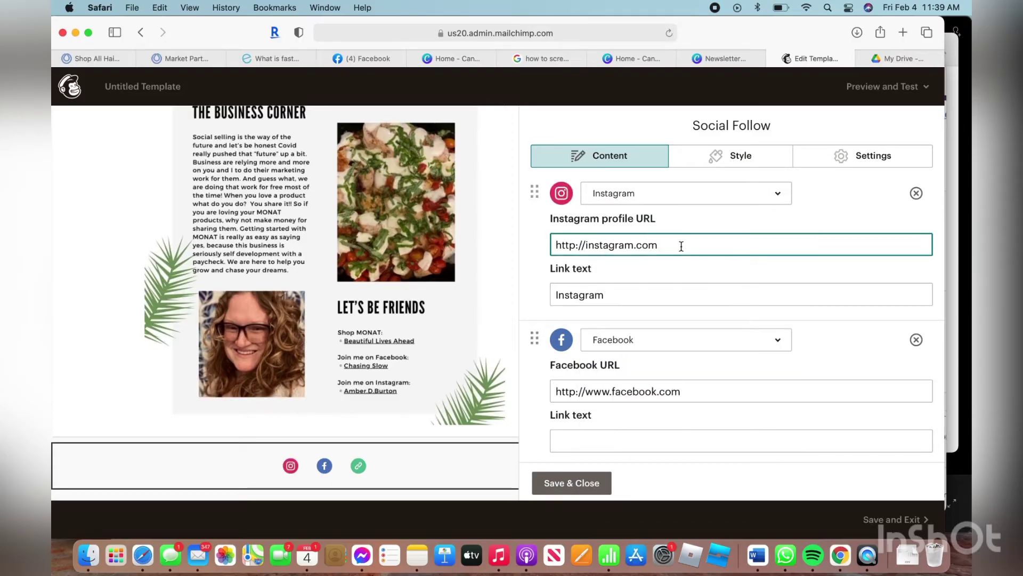
{"action": "type", "text": "/amber.d.burton"}
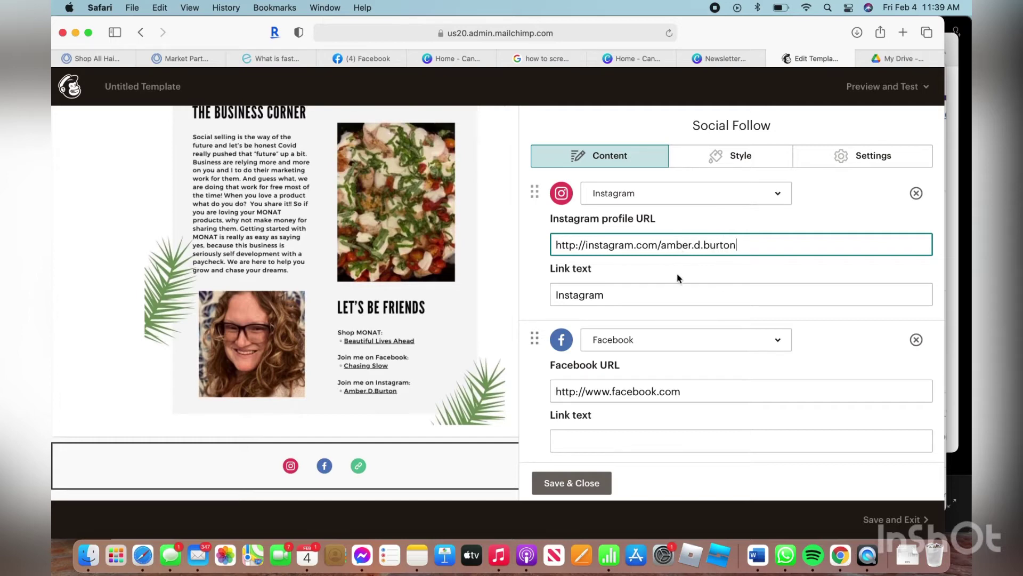
{"action": "left_click", "coordinate": [697, 391]}
{"action": "type", "text": "/groups/"}
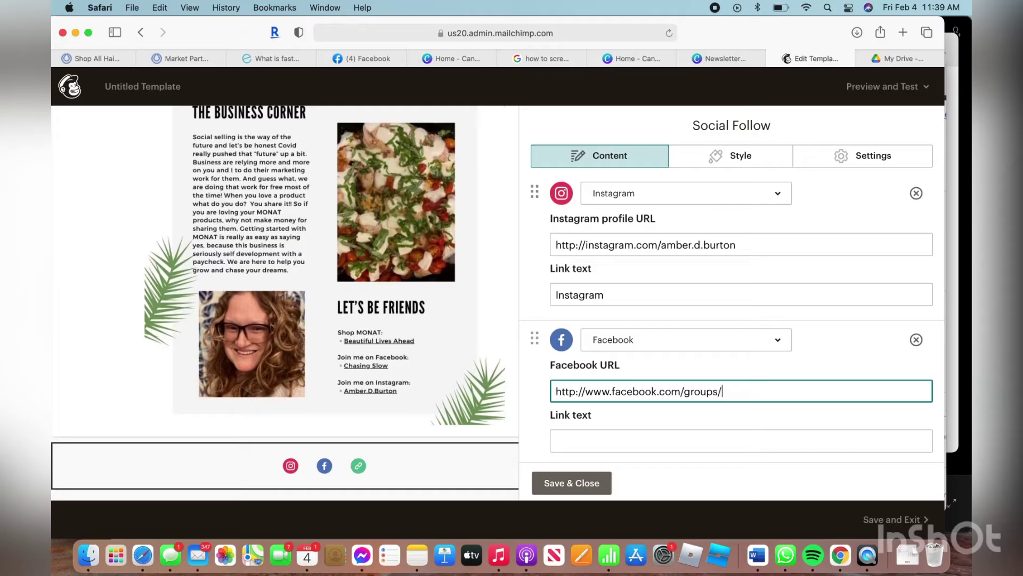
{"action": "type", "text": "cha"}
{"action": "type", "text": "singslo"}
{"action": "type", "text": "wwithamber"}
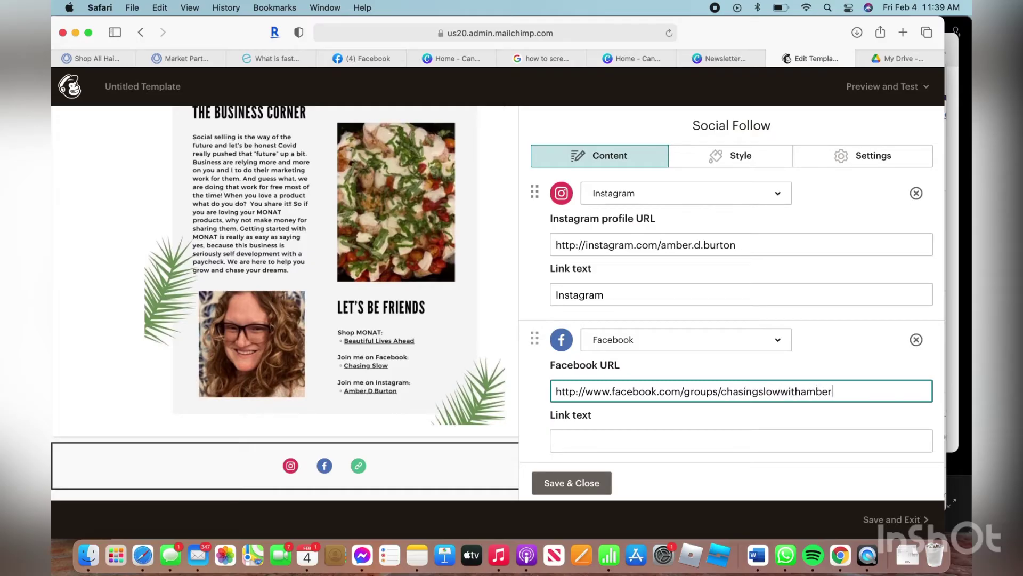
{"action": "scroll", "coordinate": [741, 320], "scroll_direction": "down", "scroll_amount": 4}
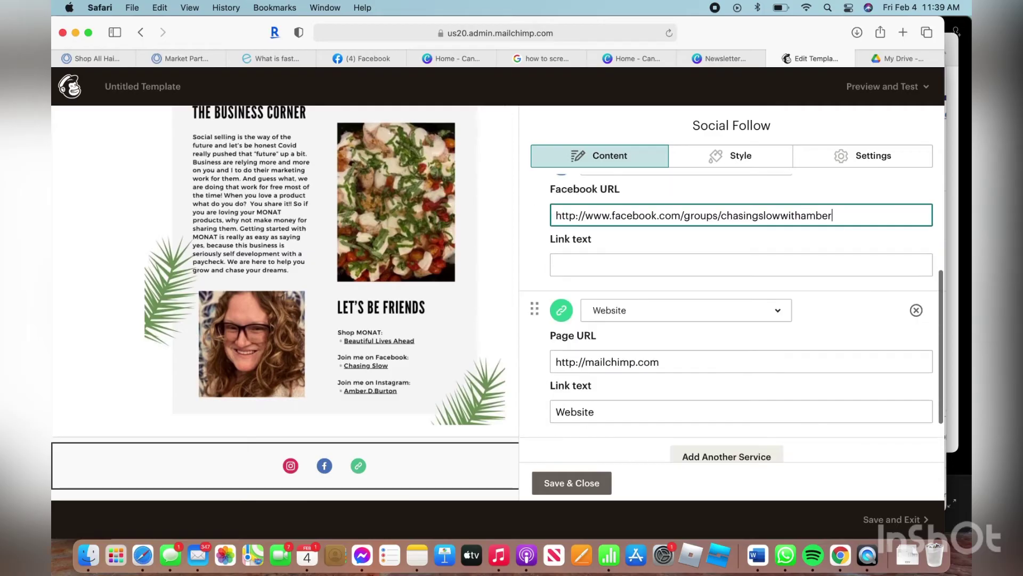
- Replace the Website service's mailchimp.com URL with the MONAT shop page and trim its link text
{"action": "left_click", "coordinate": [673, 360]}
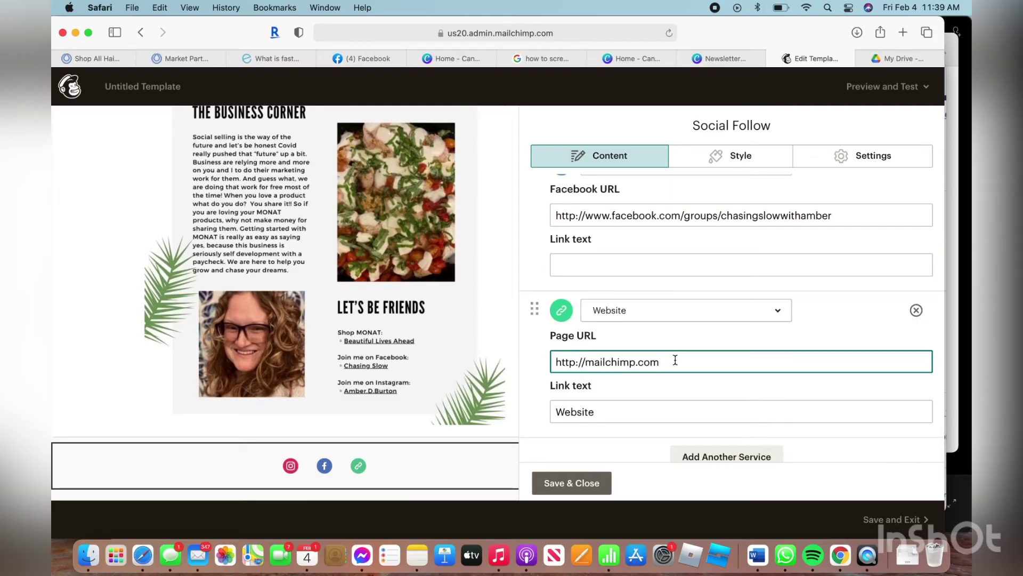
{"action": "left_click_drag", "start_coordinate": [586, 362], "coordinate": [680, 363]}
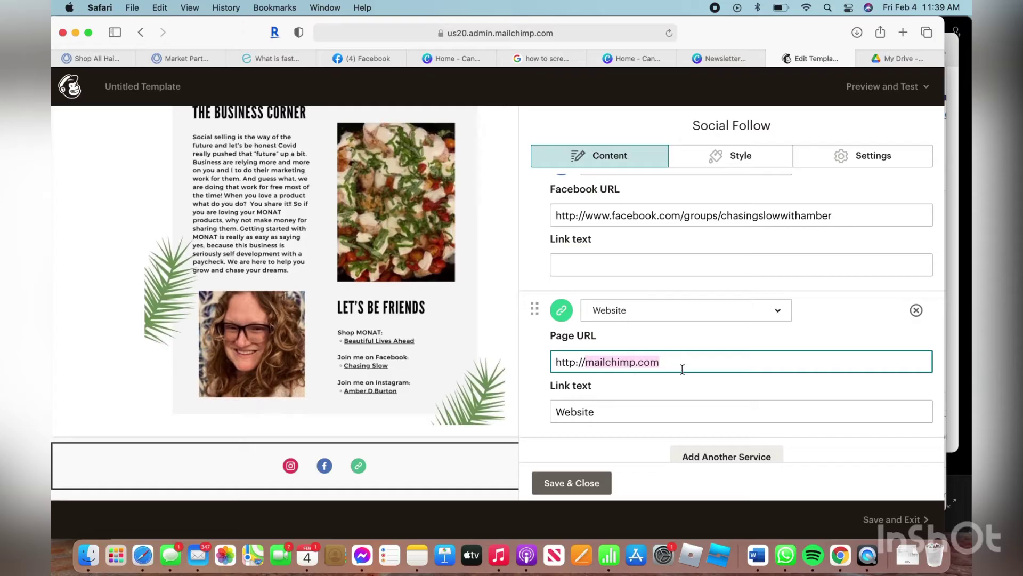
{"action": "type", "text": "amberb"}
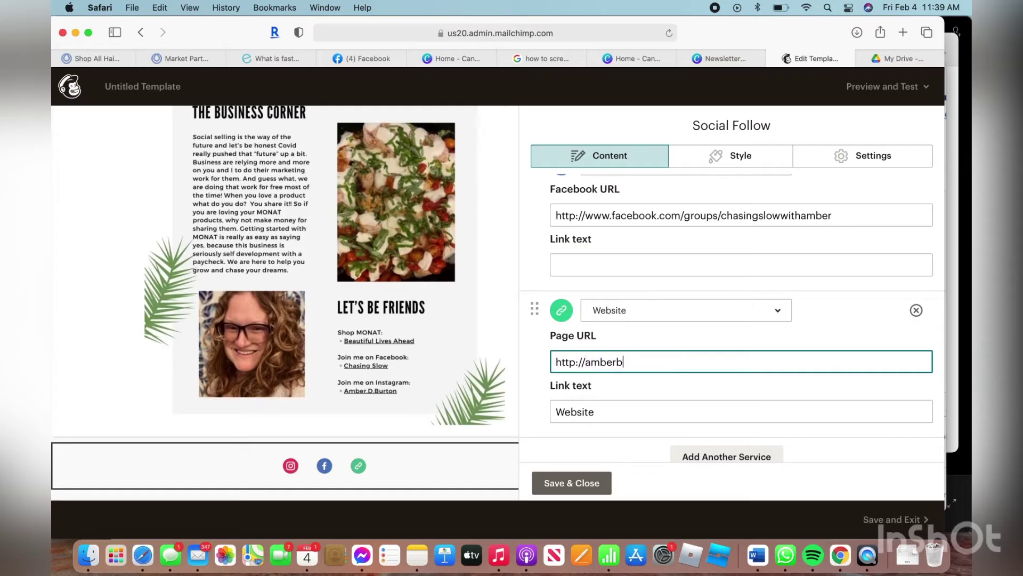
{"action": "type", "text": "urton.mymonat.com"}
{"action": "key", "text": "Tab"}
{"action": "type", "text": "S"}
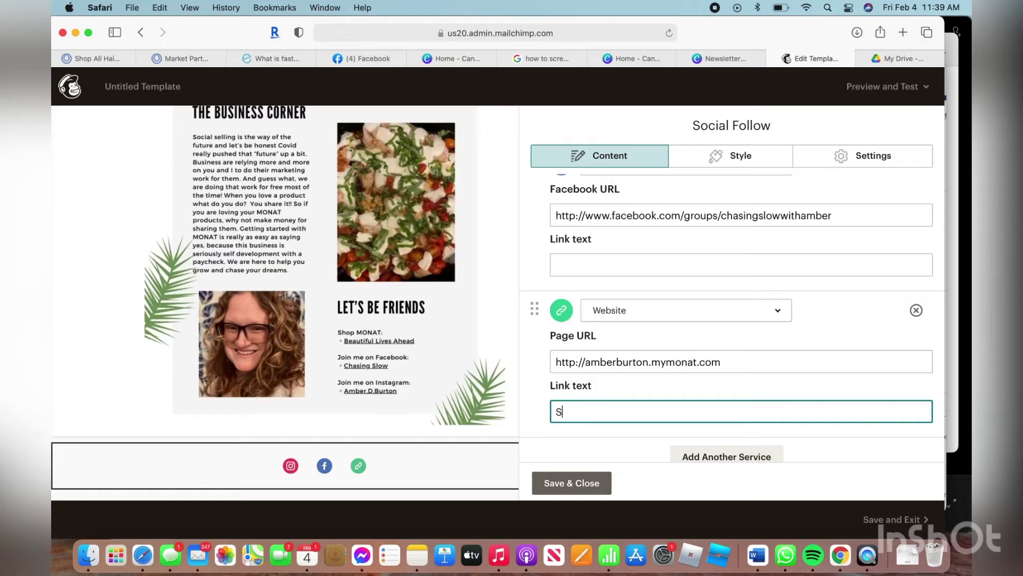
{"action": "type", "text": "hop With "}
{"action": "type", "text": "Me"}
{"action": "key", "text": "BackSpace"}
{"action": "key", "text": "BackSpace"}
{"action": "key", "text": "BackSpace"}
{"action": "scroll", "coordinate": [732, 361], "scroll_direction": "down", "scroll_amount": 2}
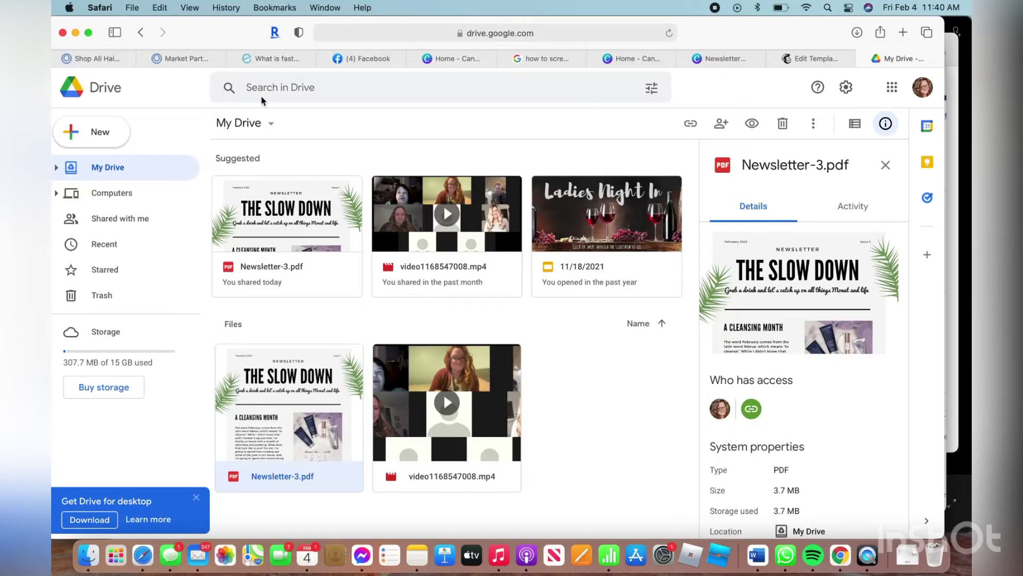
- Upload Newsletter-3.pdf to Google Drive from the computer
{"action": "left_click", "coordinate": [81, 132]}
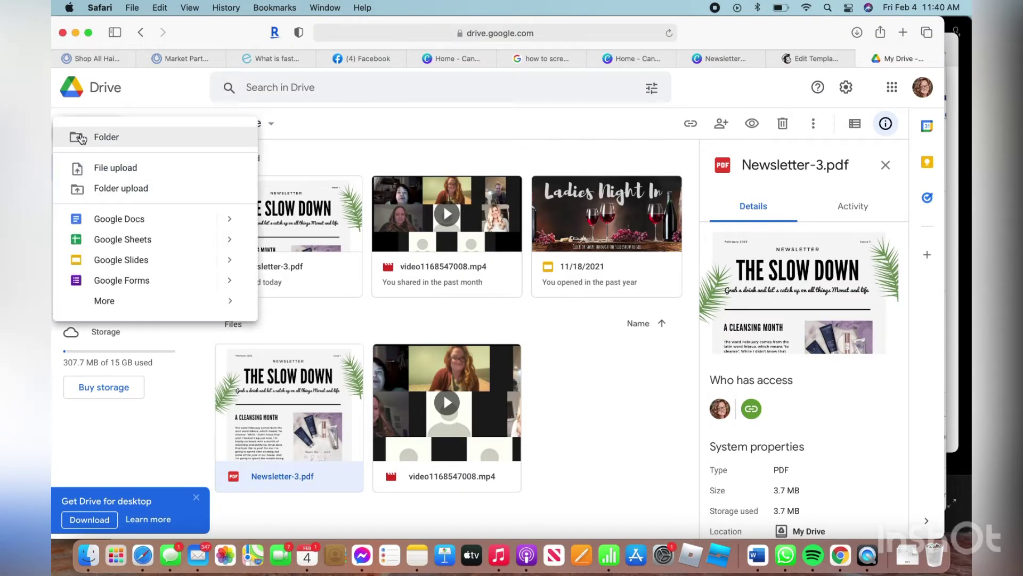
{"action": "left_click", "coordinate": [113, 169]}
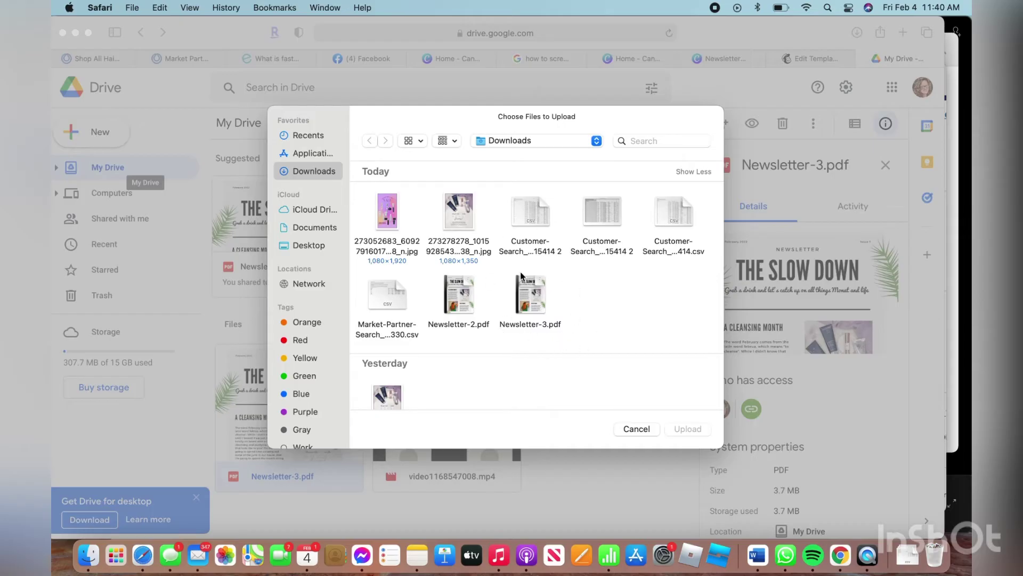
{"action": "left_click", "coordinate": [527, 300]}
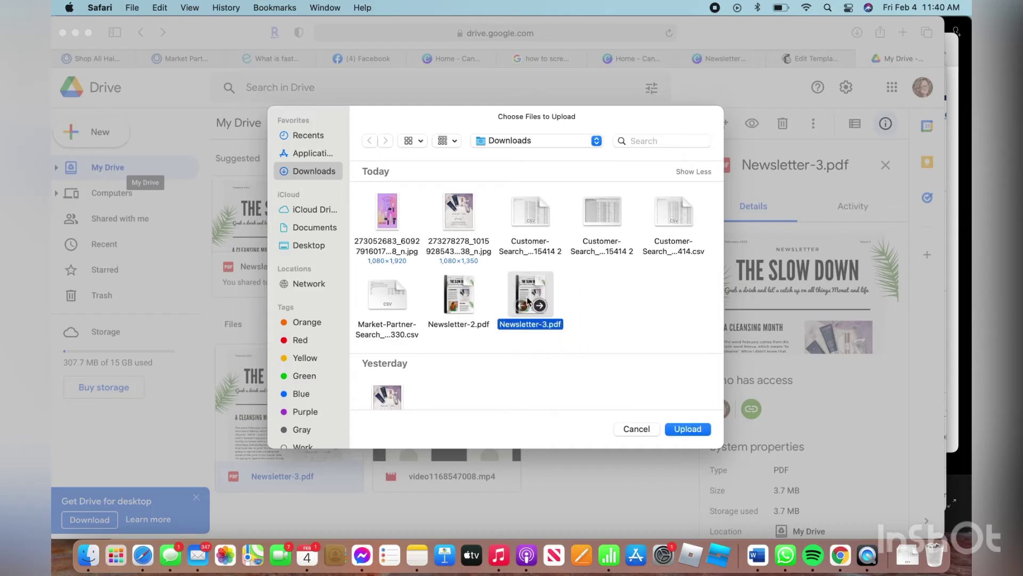
{"action": "left_click", "coordinate": [679, 432]}
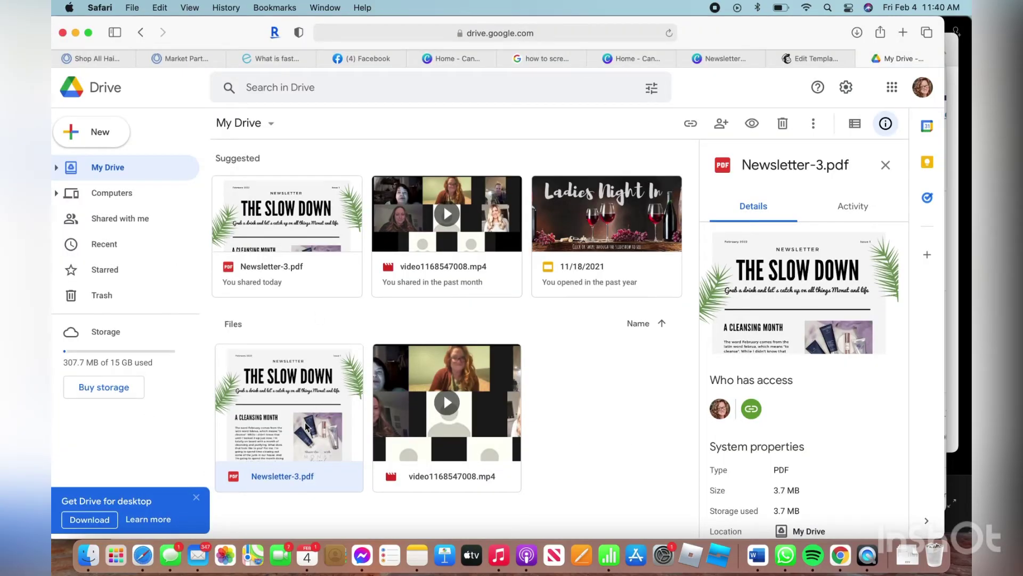
- Share Newsletter-3.pdf with anyone who has the link and copy its link
{"action": "right_click", "coordinate": [279, 381]}
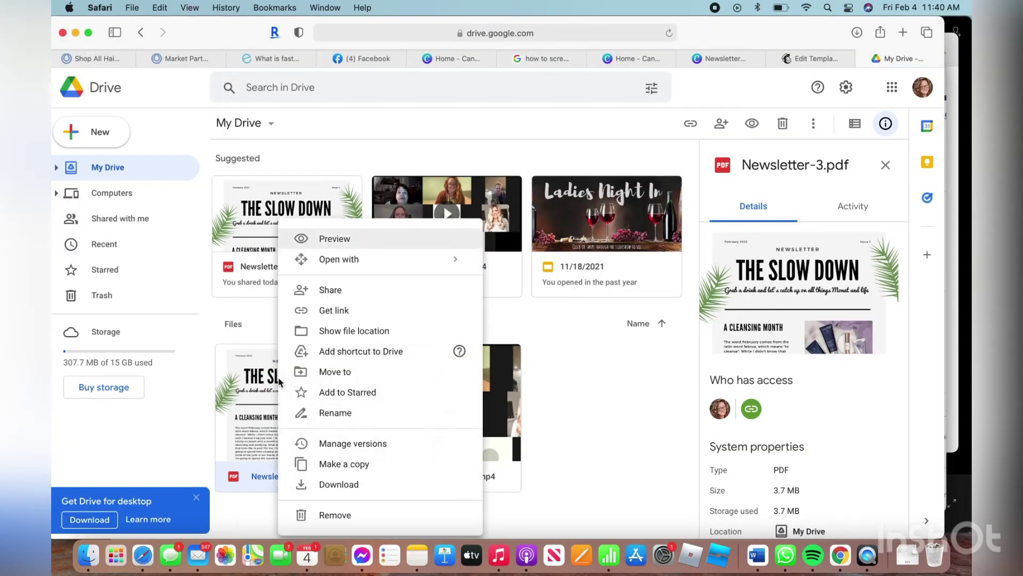
{"action": "left_click", "coordinate": [345, 312]}
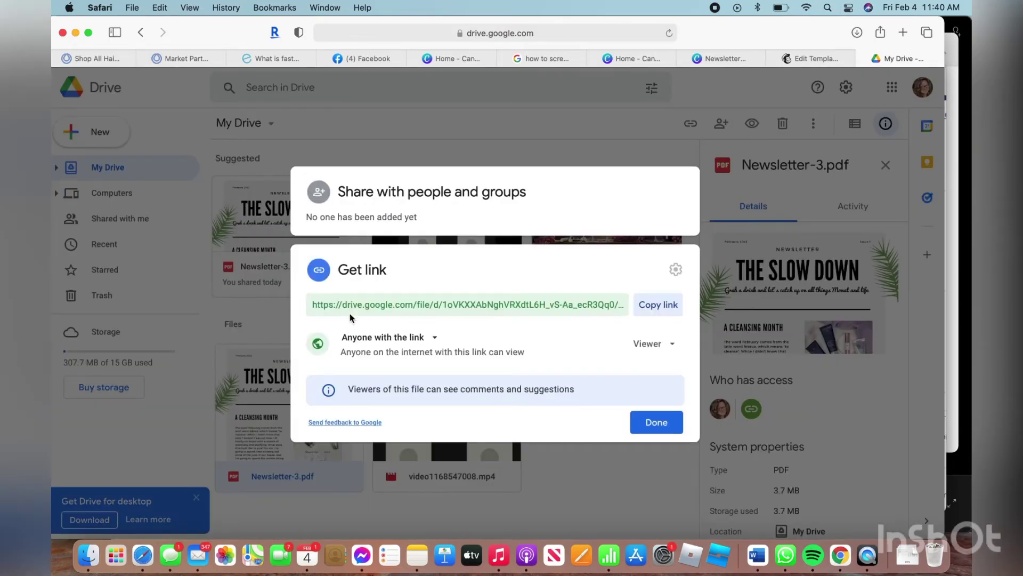
{"action": "left_click", "coordinate": [436, 339]}
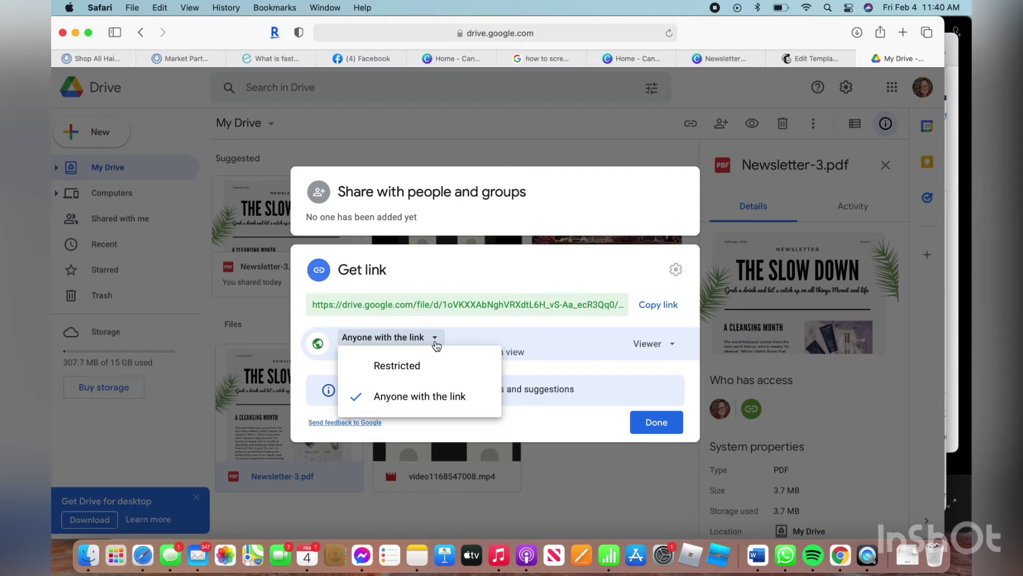
{"action": "left_click", "coordinate": [422, 400]}
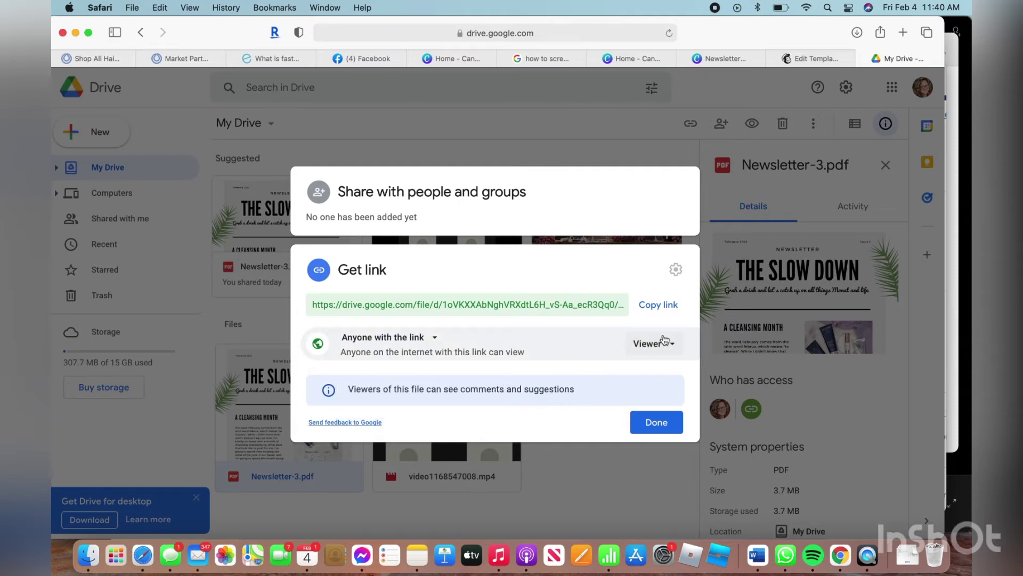
{"action": "left_click", "coordinate": [659, 305]}
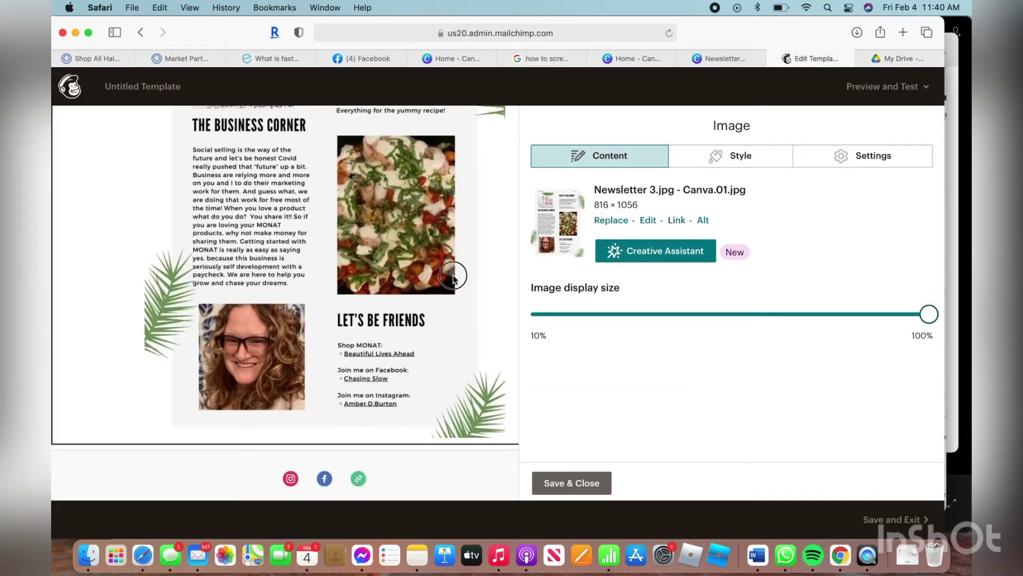
- Paste the Drive PDF link onto the Newsletter 3, Newsletter 2 and Newsletter 1 images
{"action": "left_click", "coordinate": [680, 220]}
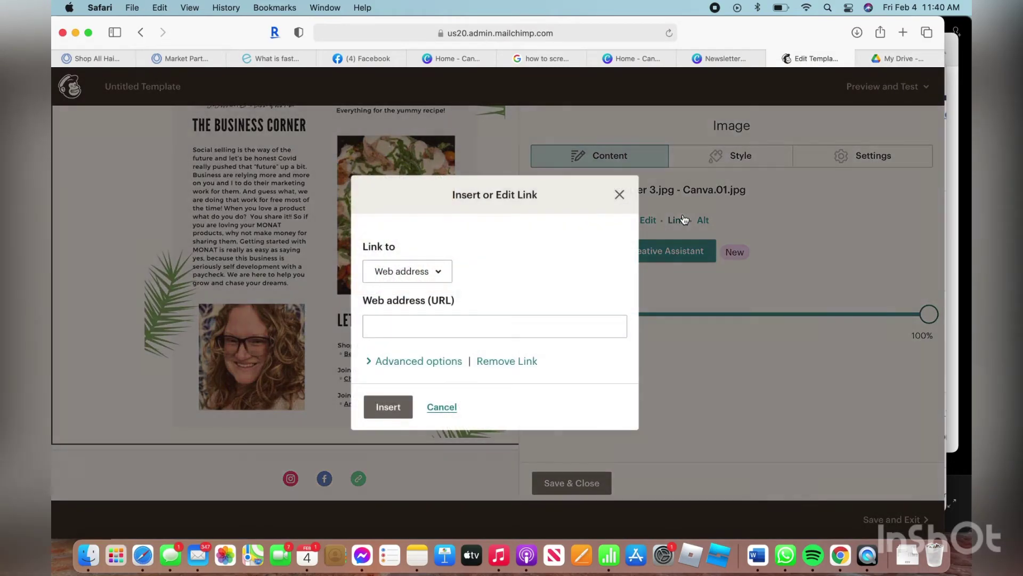
{"action": "key", "text": "super+v"}
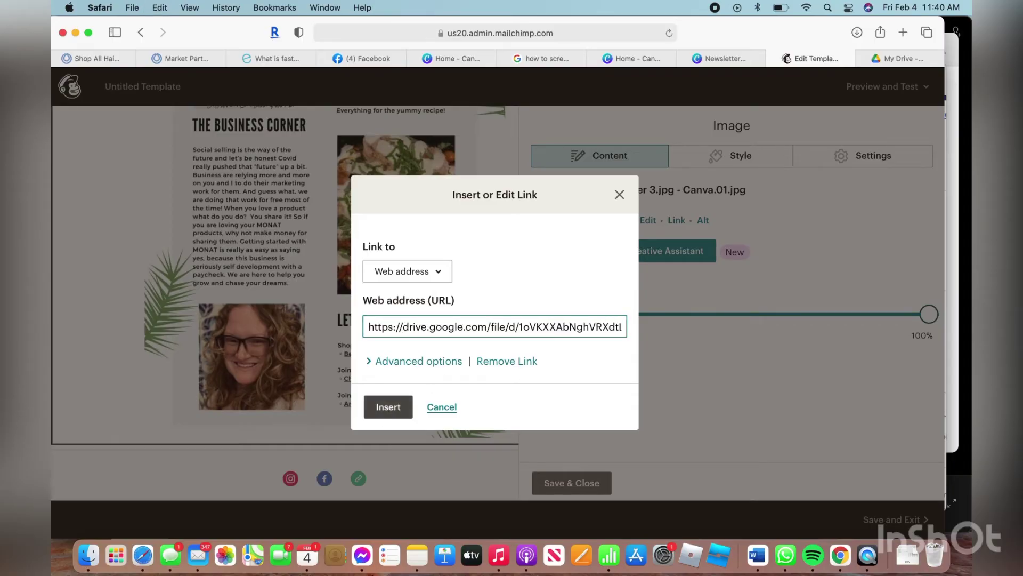
{"action": "left_click", "coordinate": [388, 406]}
{"action": "scroll", "coordinate": [394, 349], "scroll_direction": "up", "scroll_amount": 8}
{"action": "scroll", "coordinate": [394, 348], "scroll_direction": "up", "scroll_amount": 5}
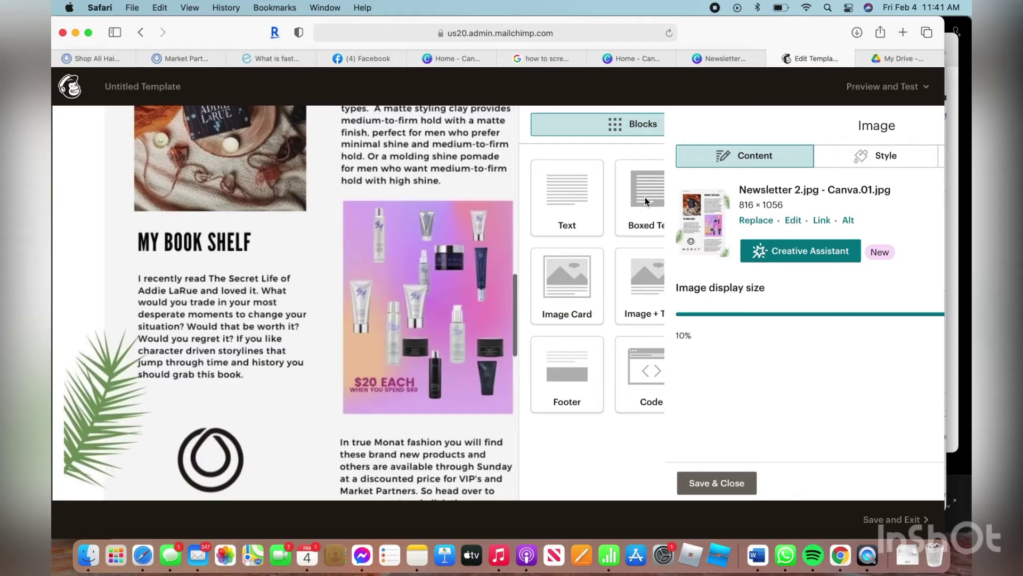
{"action": "left_click", "coordinate": [675, 223]}
{"action": "left_click", "coordinate": [531, 321]}
{"action": "key", "text": "super+v"}
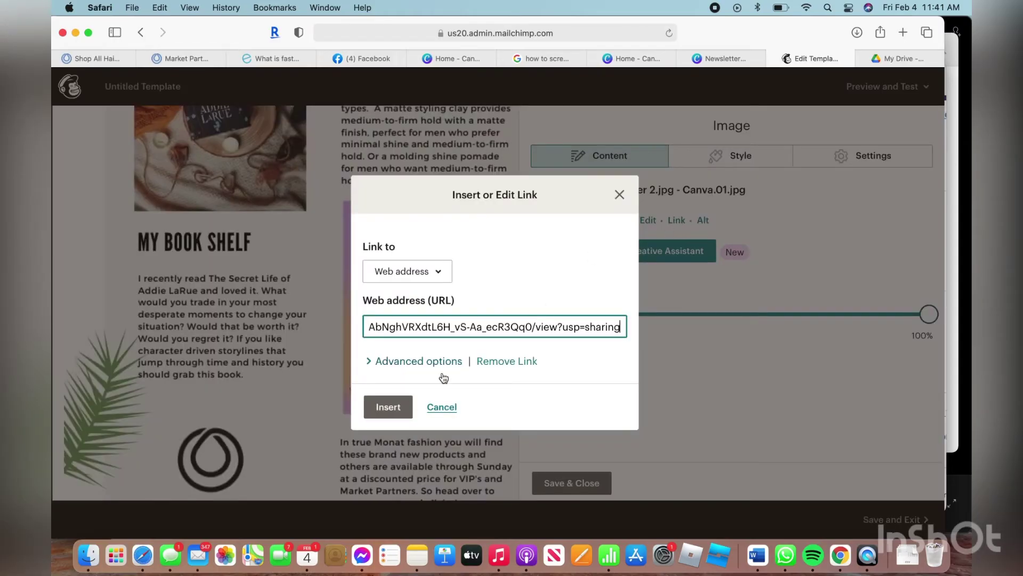
{"action": "left_click", "coordinate": [388, 407]}
{"action": "scroll", "coordinate": [320, 280], "scroll_direction": "up", "scroll_amount": 8}
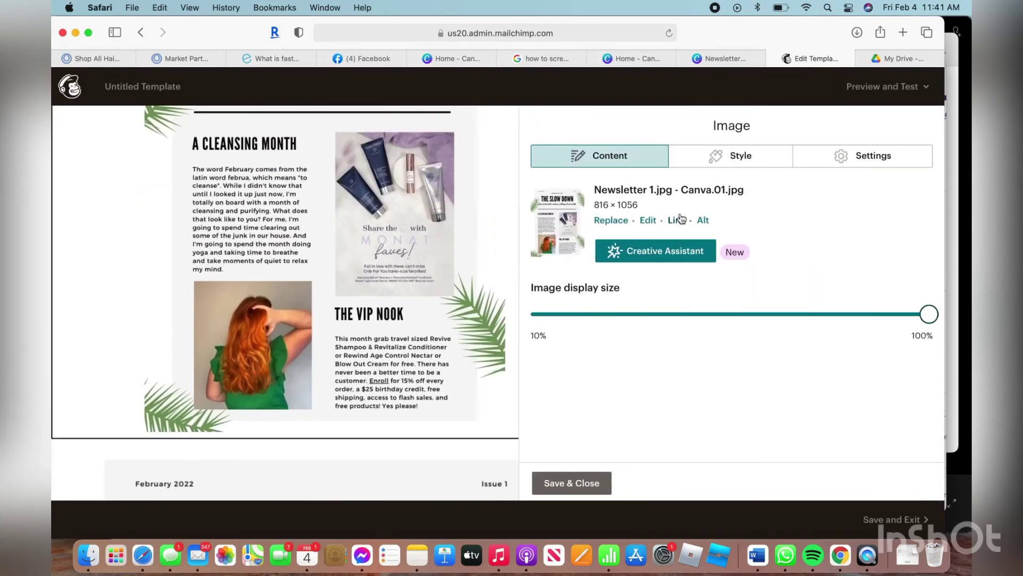
{"action": "left_click", "coordinate": [677, 221]}
{"action": "key", "text": "super+v"}
{"action": "left_click", "coordinate": [388, 405]}
{"action": "scroll", "coordinate": [391, 404], "scroll_direction": "up", "scroll_amount": 5}
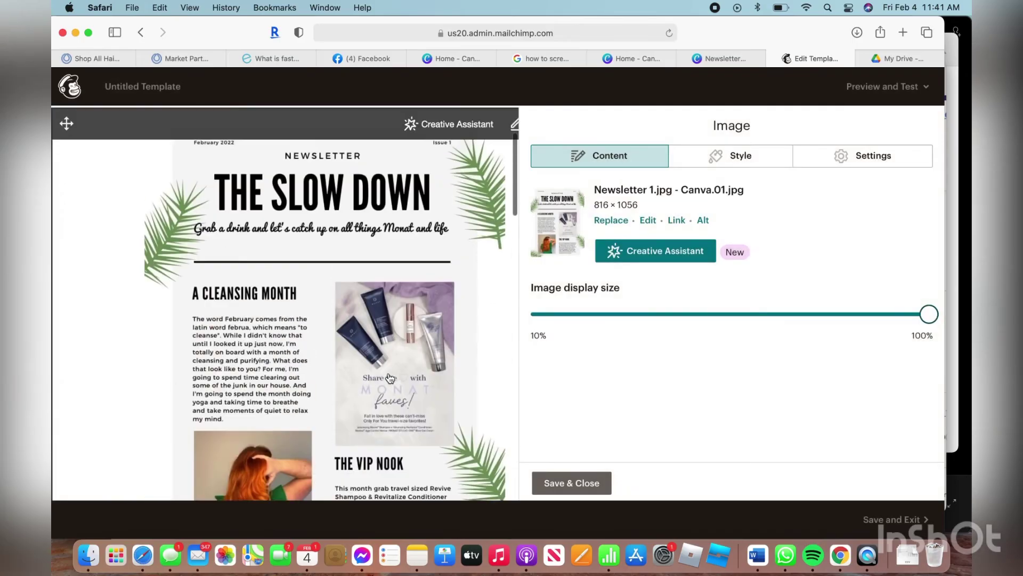
{"action": "scroll", "coordinate": [391, 393], "scroll_direction": "up", "scroll_amount": 3}
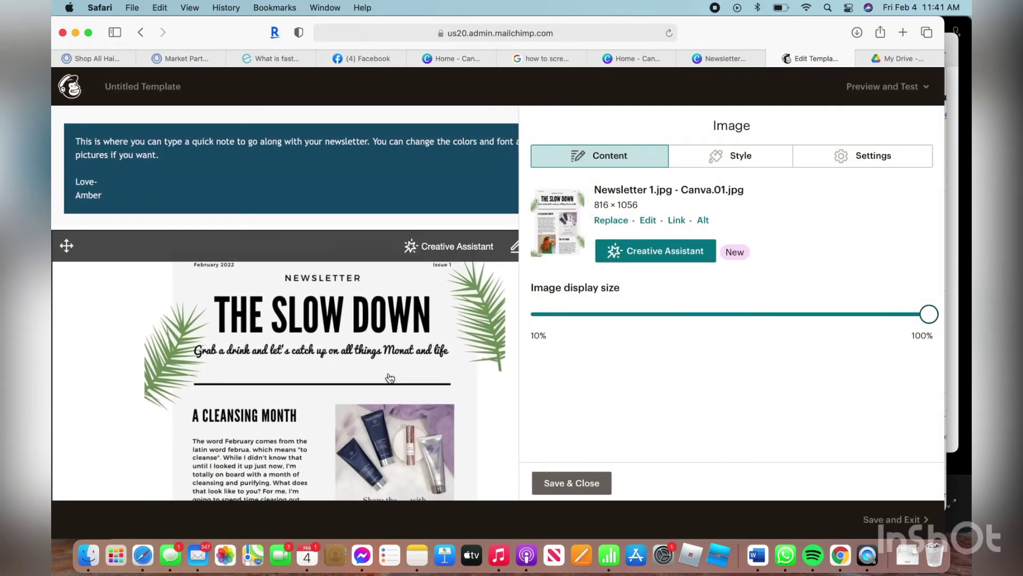
{"action": "scroll", "coordinate": [390, 378], "scroll_direction": "down", "scroll_amount": 10}
{"action": "scroll", "coordinate": [390, 377], "scroll_direction": "down", "scroll_amount": 8}
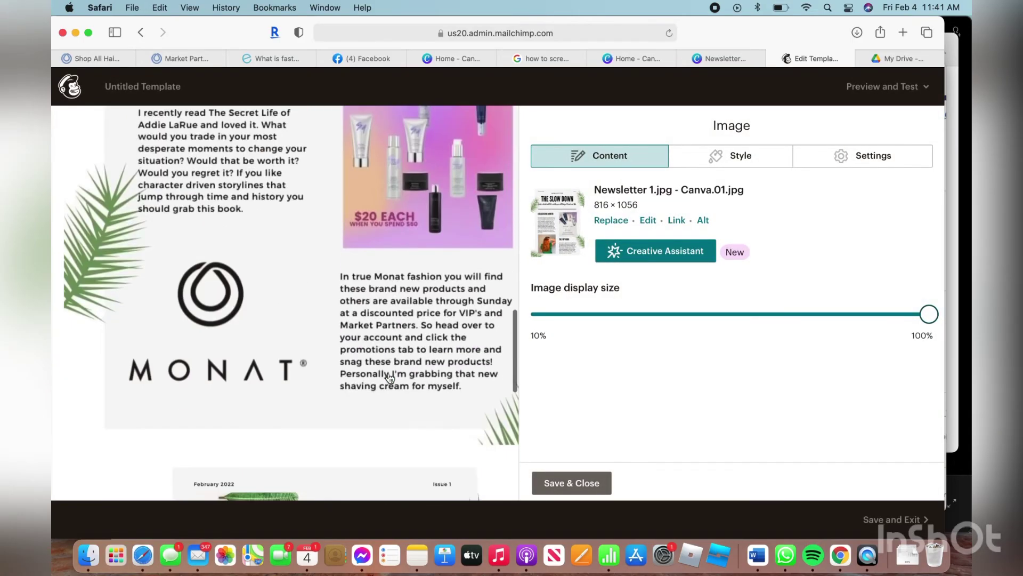
- Enter preview mode from the Preview and Test menu
{"action": "left_click", "coordinate": [883, 86]}
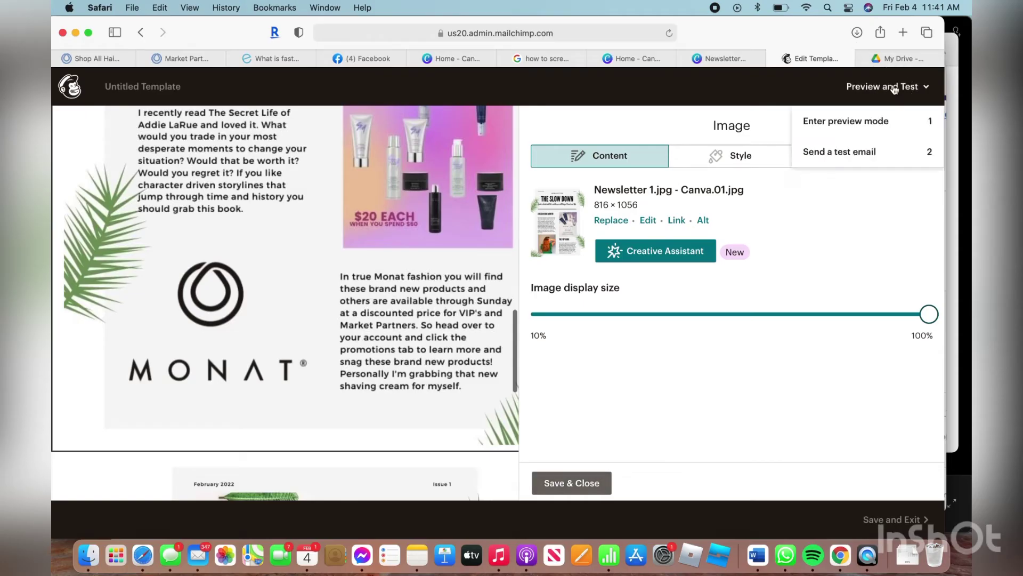
{"action": "left_click", "coordinate": [873, 123]}
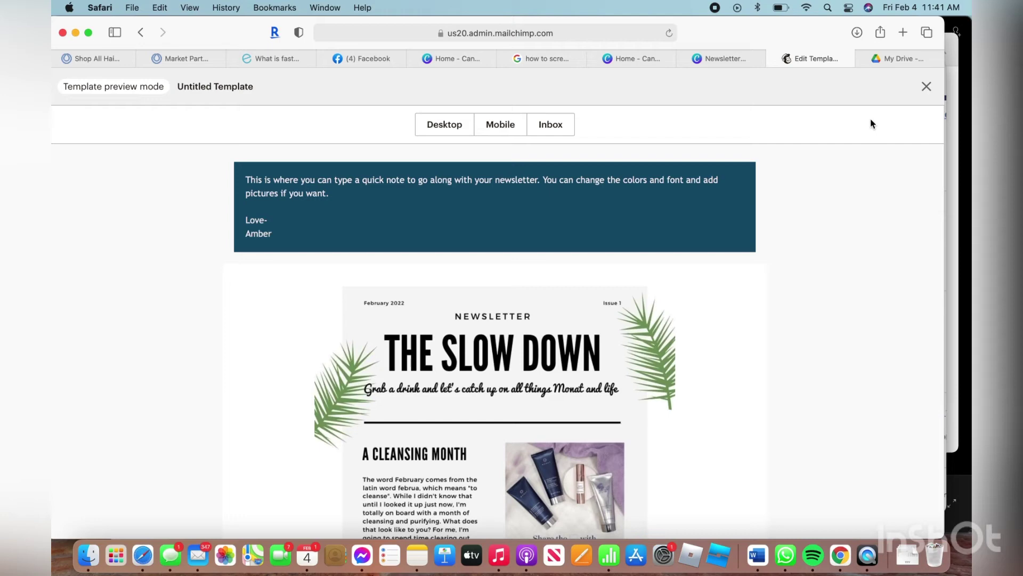
{"action": "scroll", "coordinate": [636, 453], "scroll_direction": "down", "scroll_amount": 1}
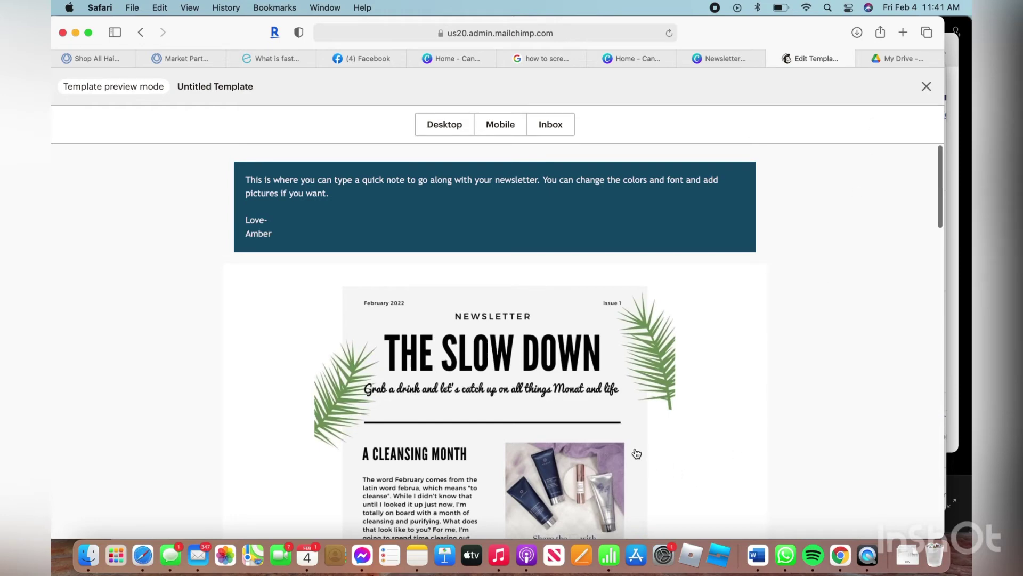
{"action": "scroll", "coordinate": [636, 453], "scroll_direction": "down", "scroll_amount": 5}
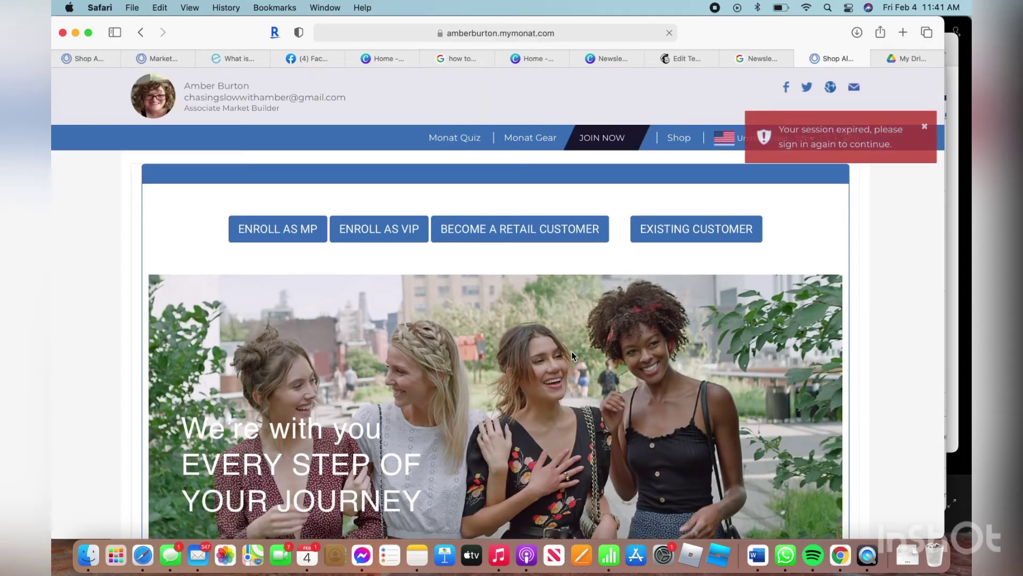
{"action": "scroll", "coordinate": [572, 350], "scroll_direction": "down", "scroll_amount": 3}
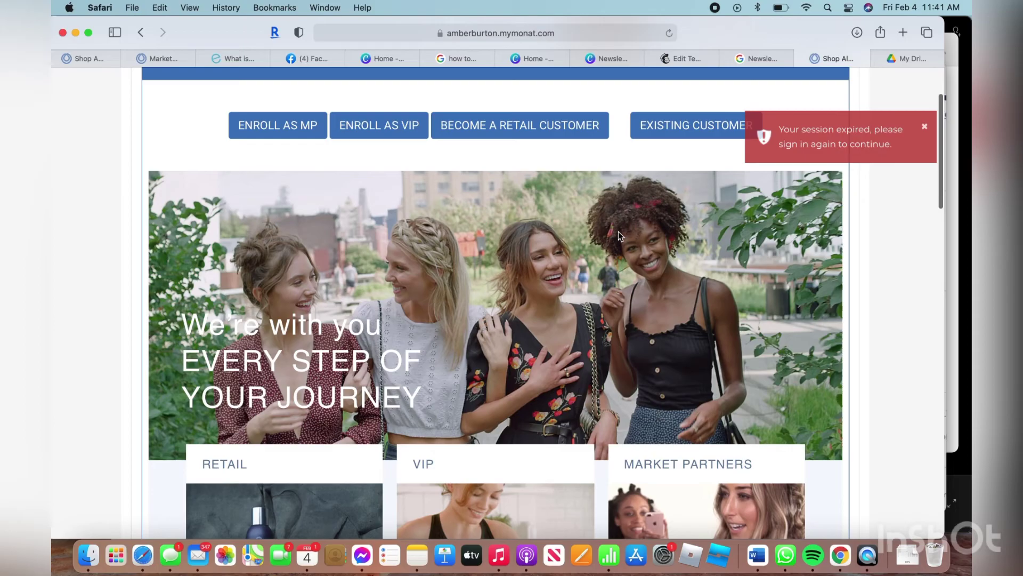
{"action": "mouse_move", "coordinate": [759, 58]}
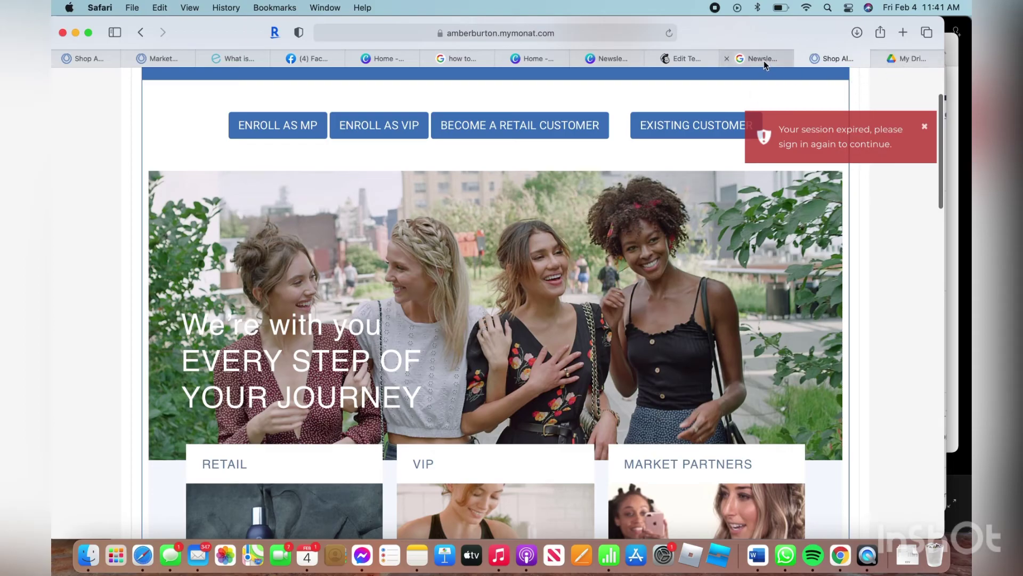
- Test the preview footer's Instagram, Facebook group and website links, returning to the preview each time
{"action": "left_click", "coordinate": [686, 58]}
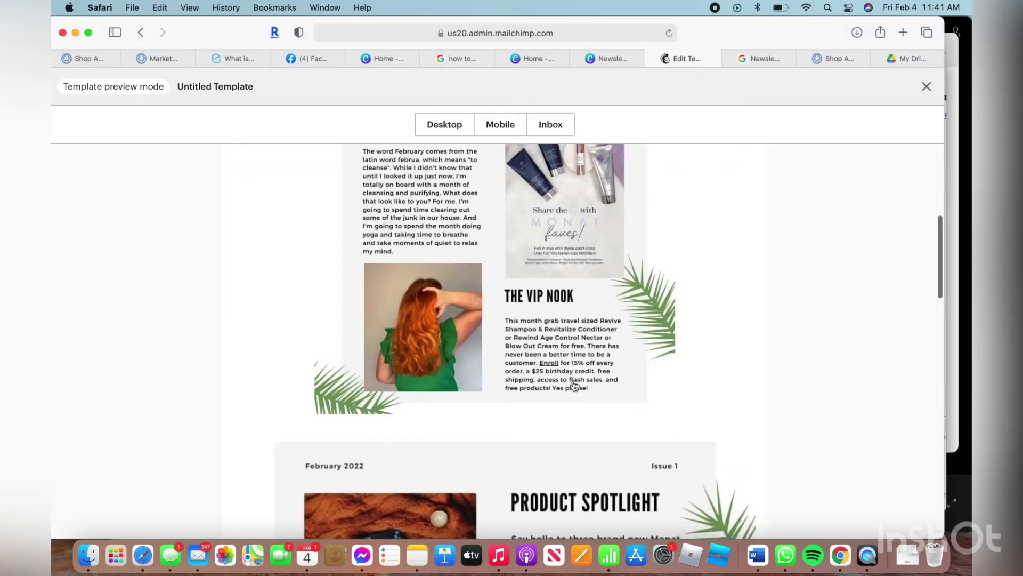
{"action": "scroll", "coordinate": [574, 386], "scroll_direction": "down", "scroll_amount": 5}
{"action": "scroll", "coordinate": [574, 386], "scroll_direction": "down", "scroll_amount": 5}
{"action": "scroll", "coordinate": [574, 387], "scroll_direction": "down", "scroll_amount": 5}
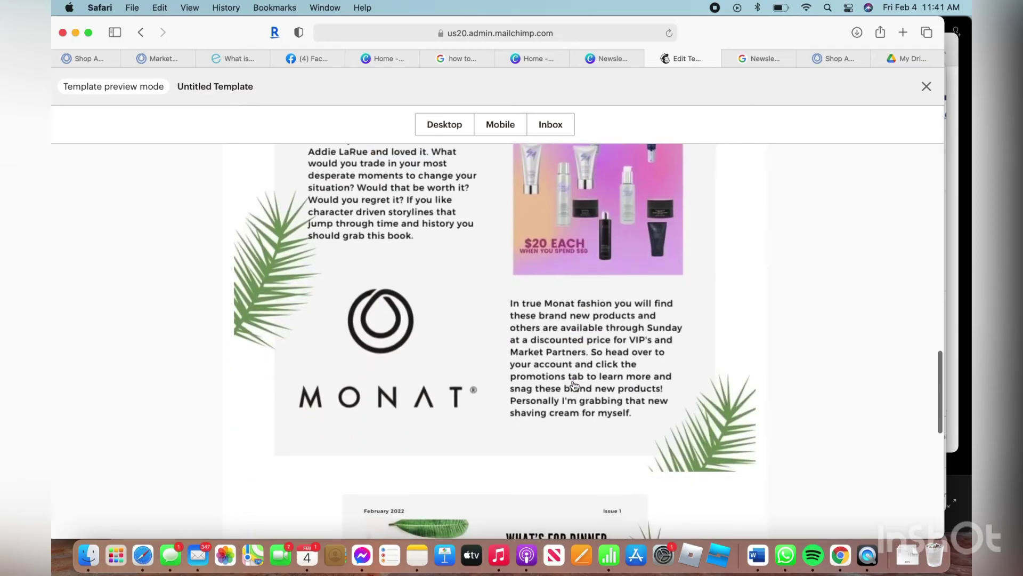
{"action": "scroll", "coordinate": [574, 386], "scroll_direction": "down", "scroll_amount": 5}
{"action": "scroll", "coordinate": [575, 386], "scroll_direction": "down", "scroll_amount": 5}
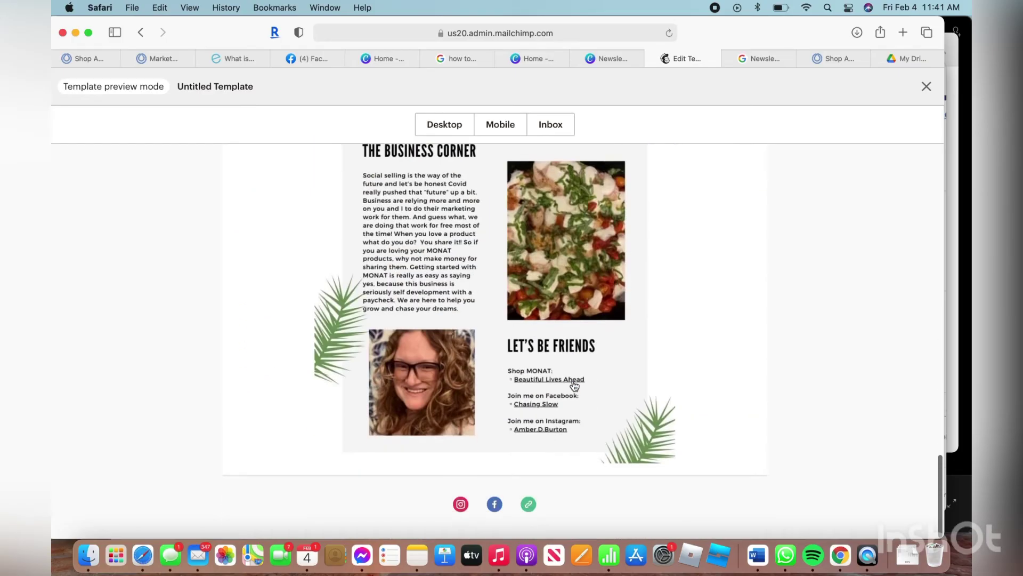
{"action": "left_click", "coordinate": [461, 509]}
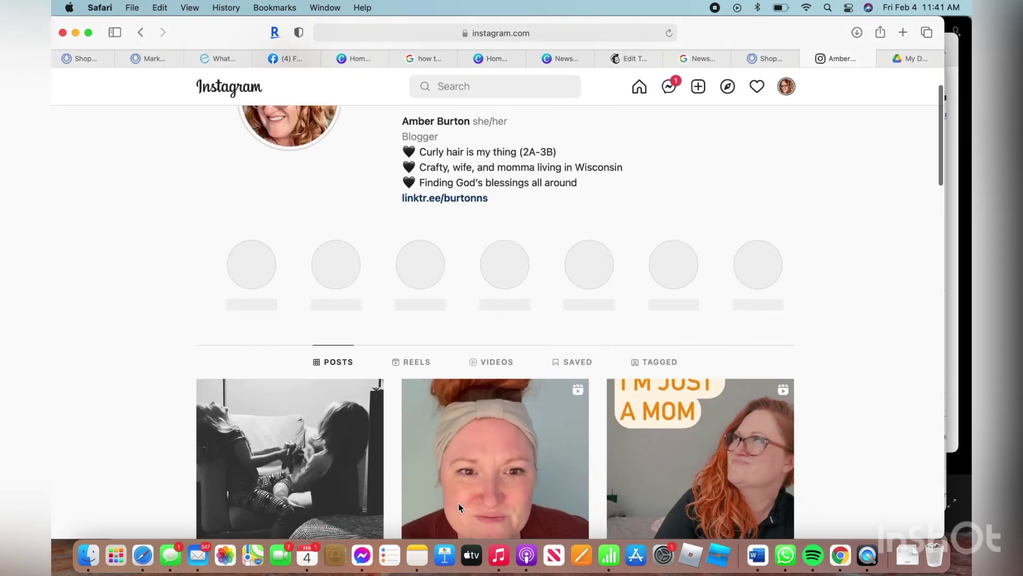
{"action": "scroll", "coordinate": [458, 502], "scroll_direction": "down", "scroll_amount": 8}
{"action": "scroll", "coordinate": [458, 504], "scroll_direction": "down", "scroll_amount": 5}
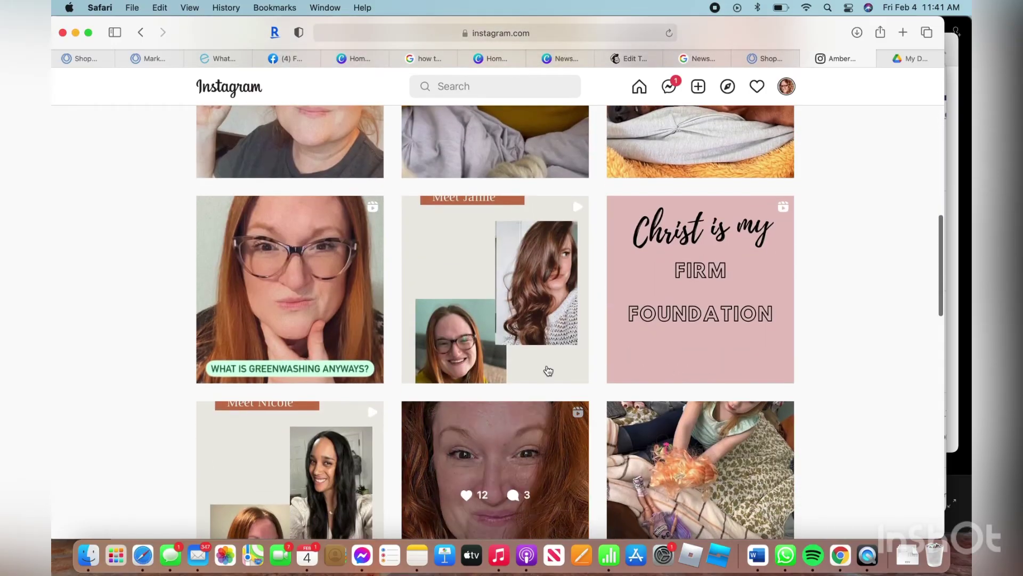
{"action": "left_click", "coordinate": [697, 58]}
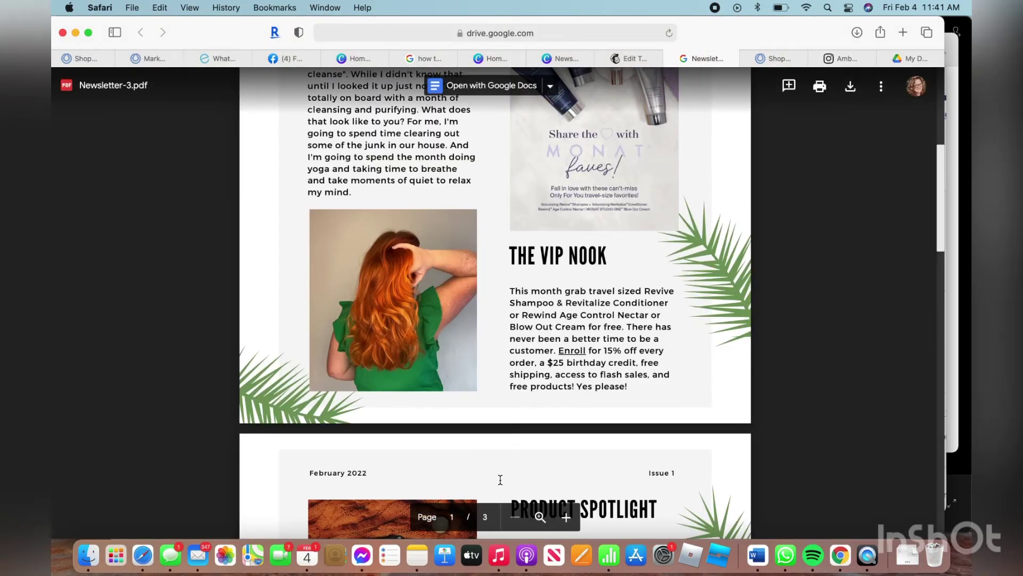
{"action": "left_click", "coordinate": [639, 63]}
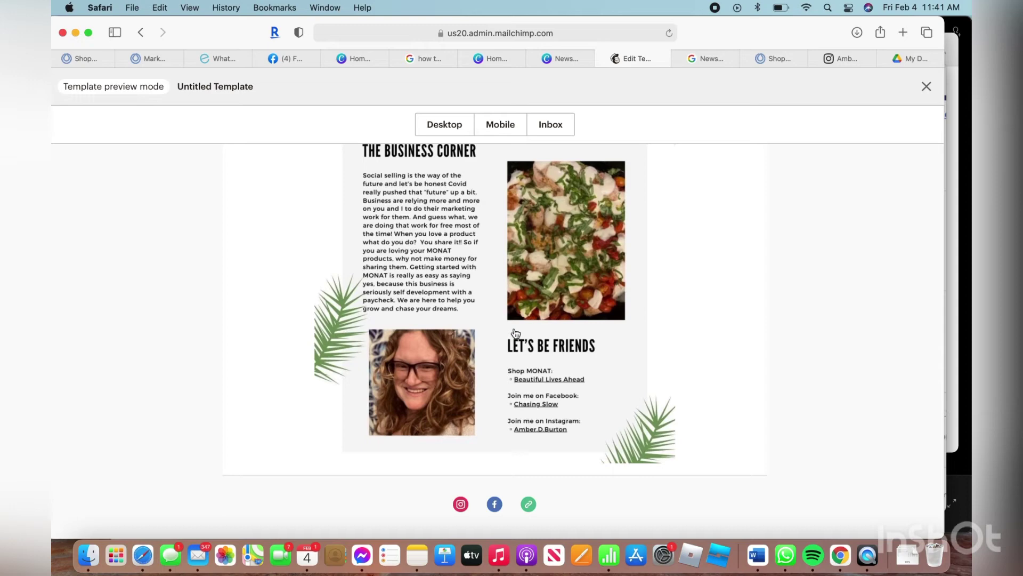
{"action": "left_click", "coordinate": [494, 504]}
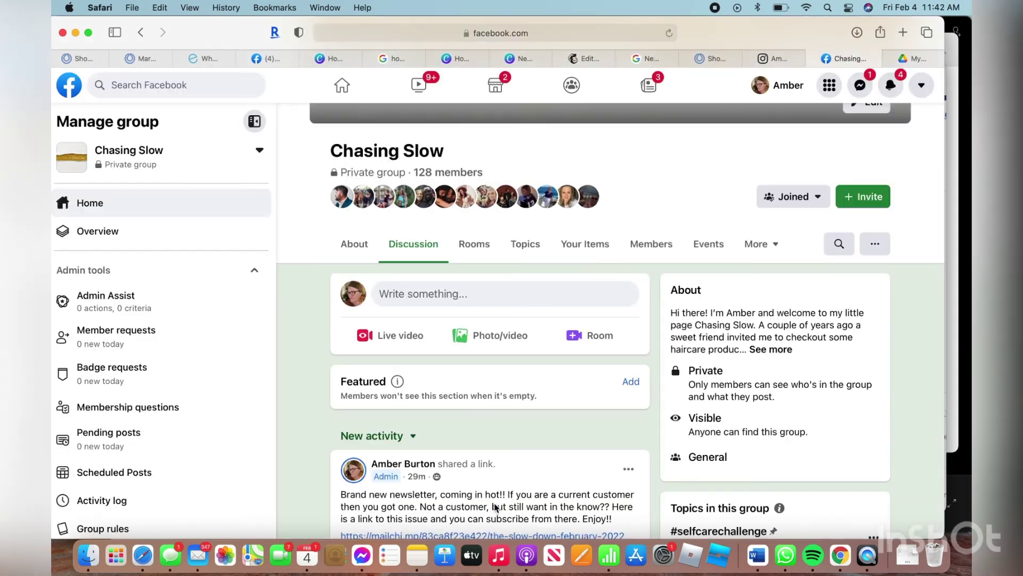
{"action": "scroll", "coordinate": [494, 508], "scroll_direction": "down", "scroll_amount": 8}
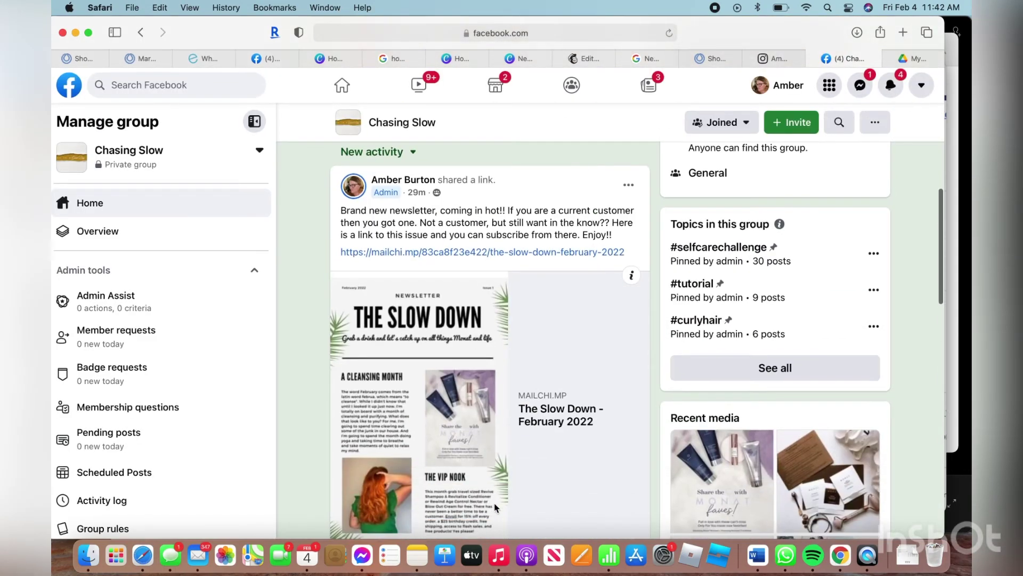
{"action": "scroll", "coordinate": [495, 508], "scroll_direction": "down", "scroll_amount": 5}
{"action": "key", "text": "super+w"}
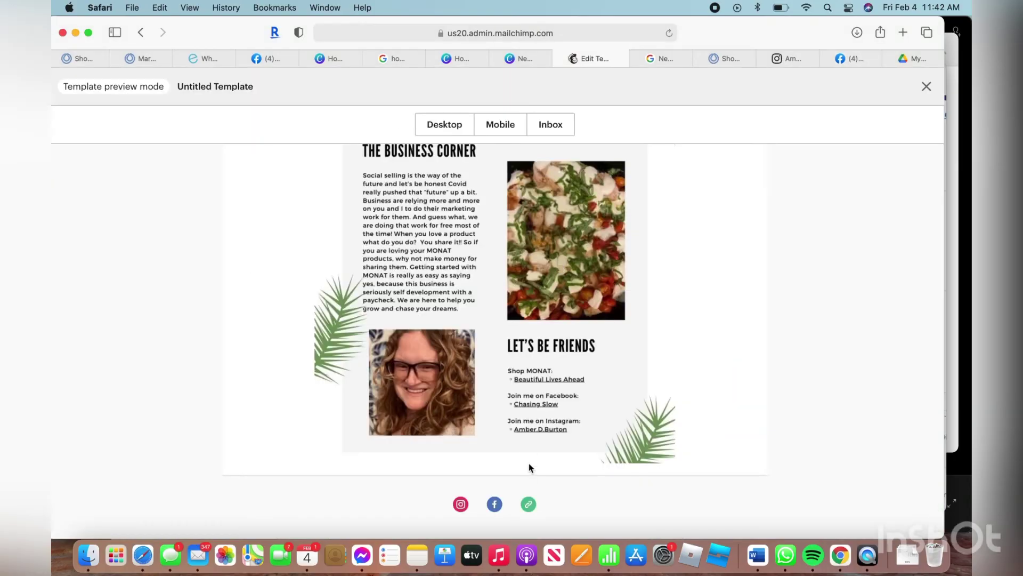
{"action": "left_click", "coordinate": [529, 503]}
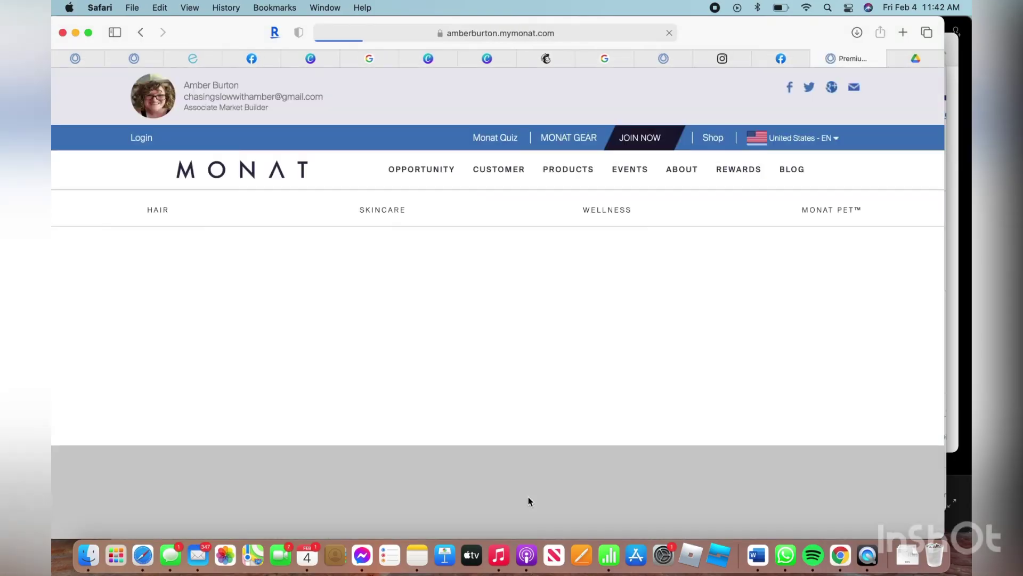
{"action": "scroll", "coordinate": [638, 322], "scroll_direction": "down", "scroll_amount": 10}
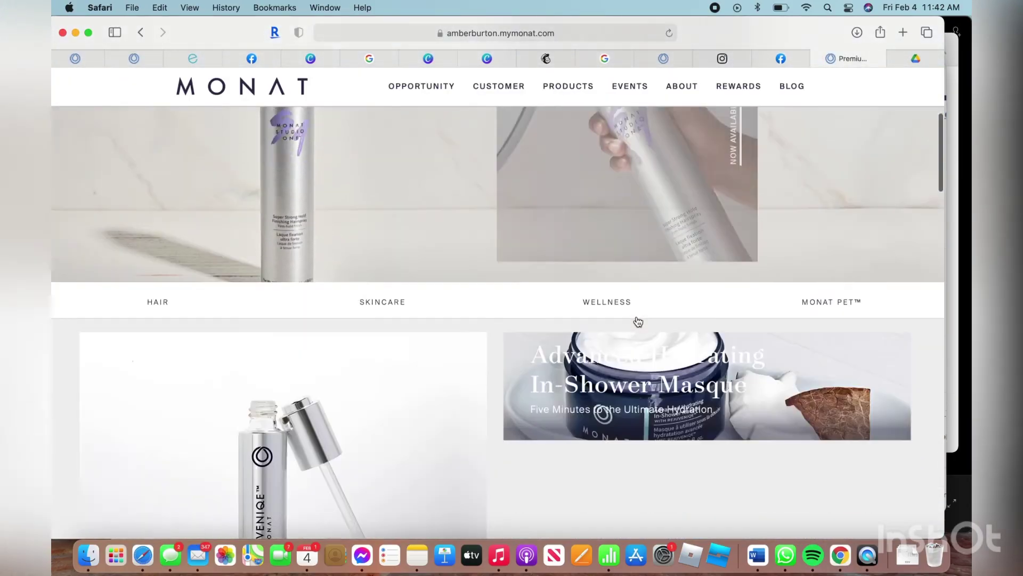
{"action": "scroll", "coordinate": [638, 321], "scroll_direction": "down", "scroll_amount": 5}
{"action": "scroll", "coordinate": [638, 321], "scroll_direction": "down", "scroll_amount": 6}
{"action": "scroll", "coordinate": [638, 321], "scroll_direction": "down", "scroll_amount": 6}
{"action": "scroll", "coordinate": [638, 321], "scroll_direction": "down", "scroll_amount": 5}
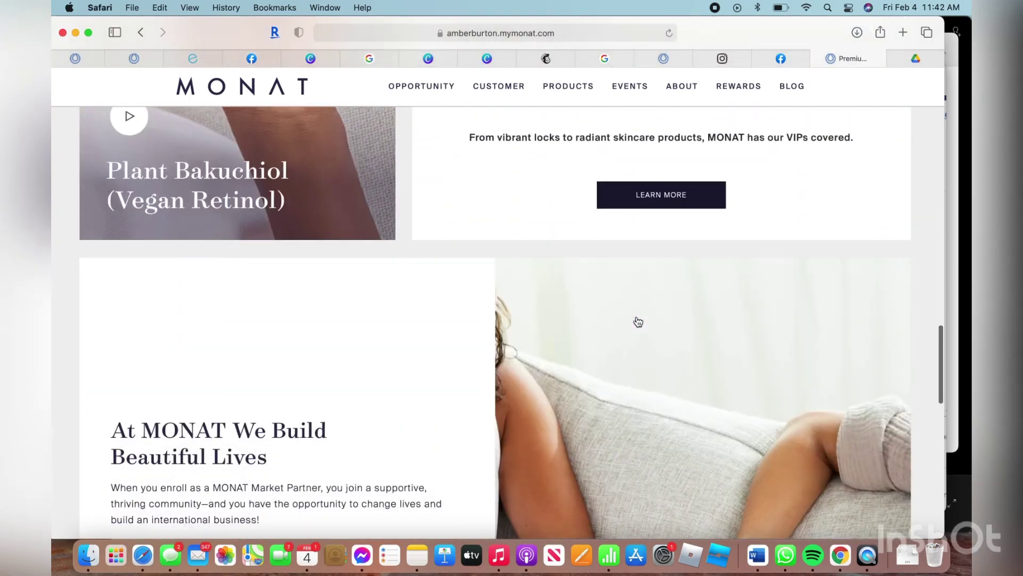
{"action": "scroll", "coordinate": [638, 322], "scroll_direction": "down", "scroll_amount": 4}
- Leave preview, save the template as 'Test', and select it in the saved templates list
{"action": "left_click", "coordinate": [545, 59]}
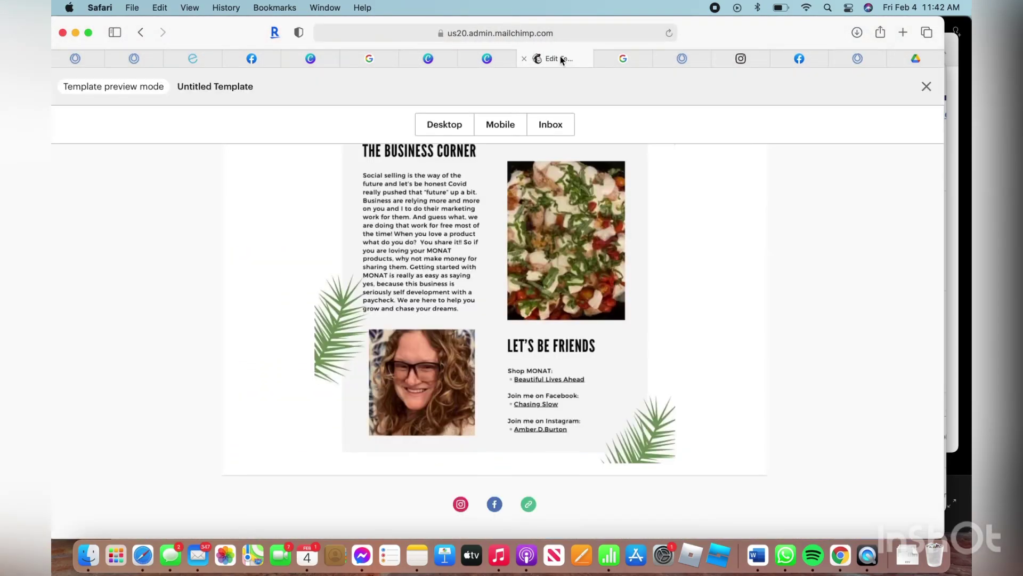
{"action": "left_click", "coordinate": [927, 87]}
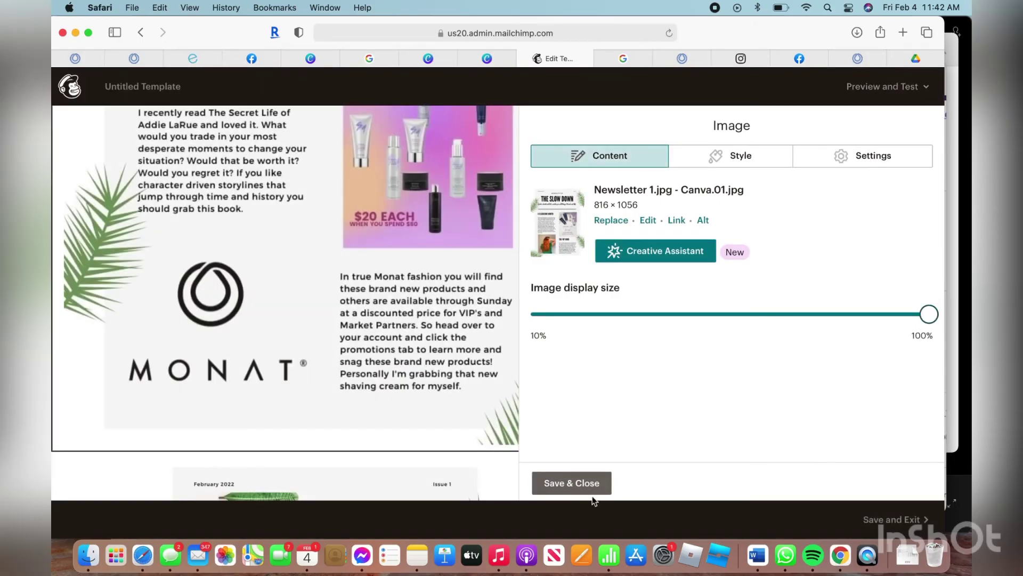
{"action": "left_click", "coordinate": [572, 483]}
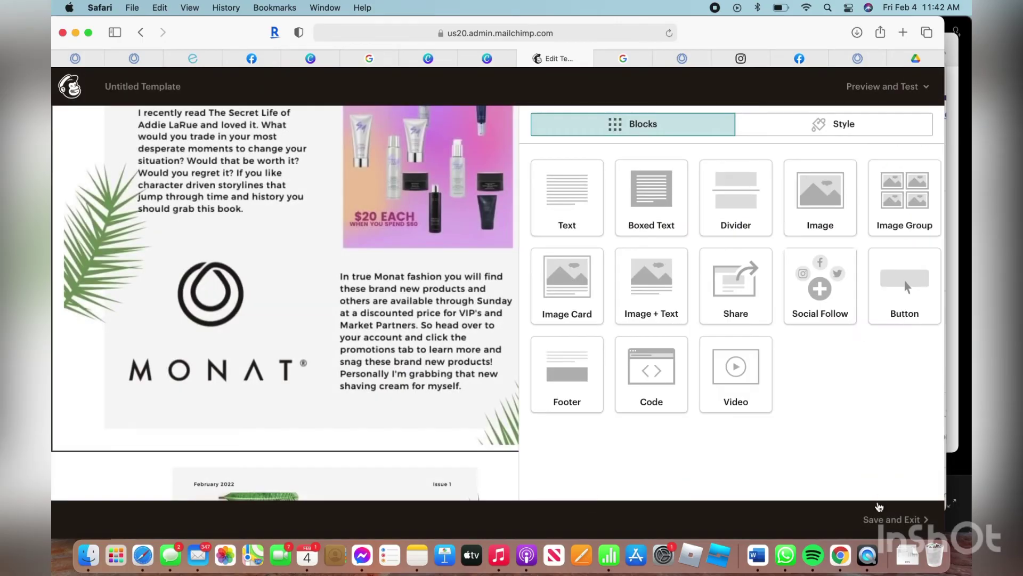
{"action": "left_click", "coordinate": [892, 520]}
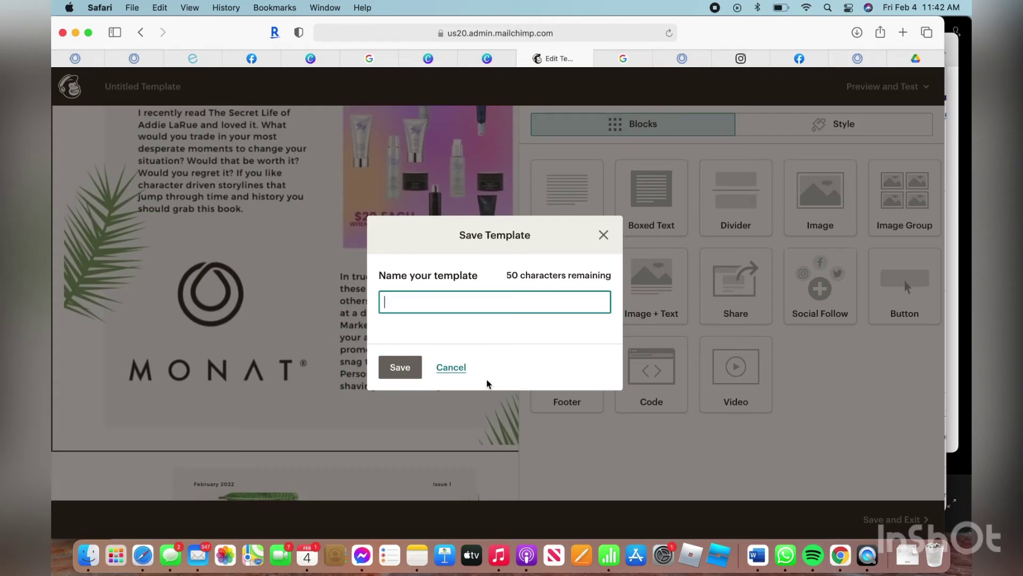
{"action": "type", "text": "Test"}
{"action": "left_click", "coordinate": [416, 368]}
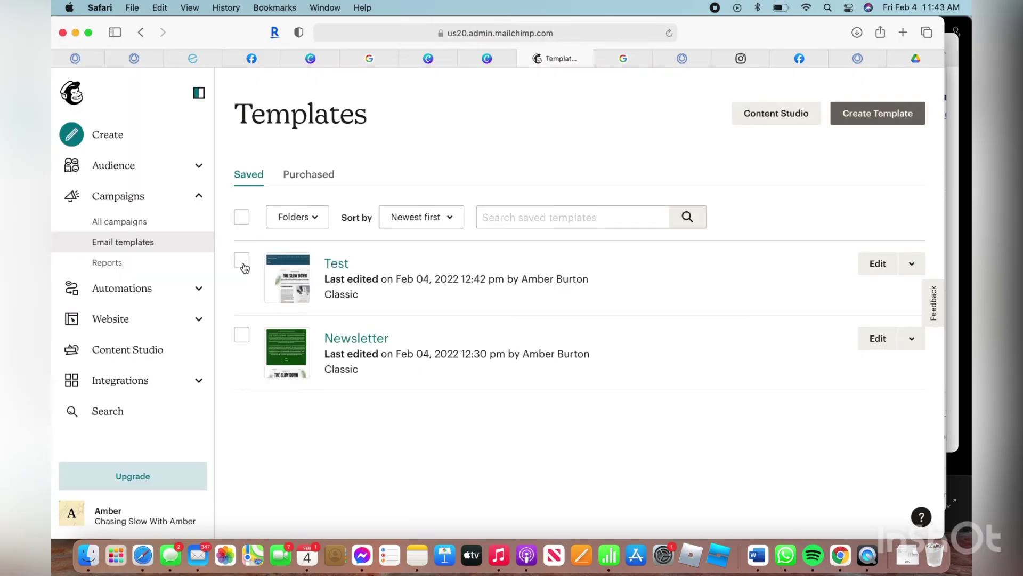
{"action": "left_click", "coordinate": [243, 264]}
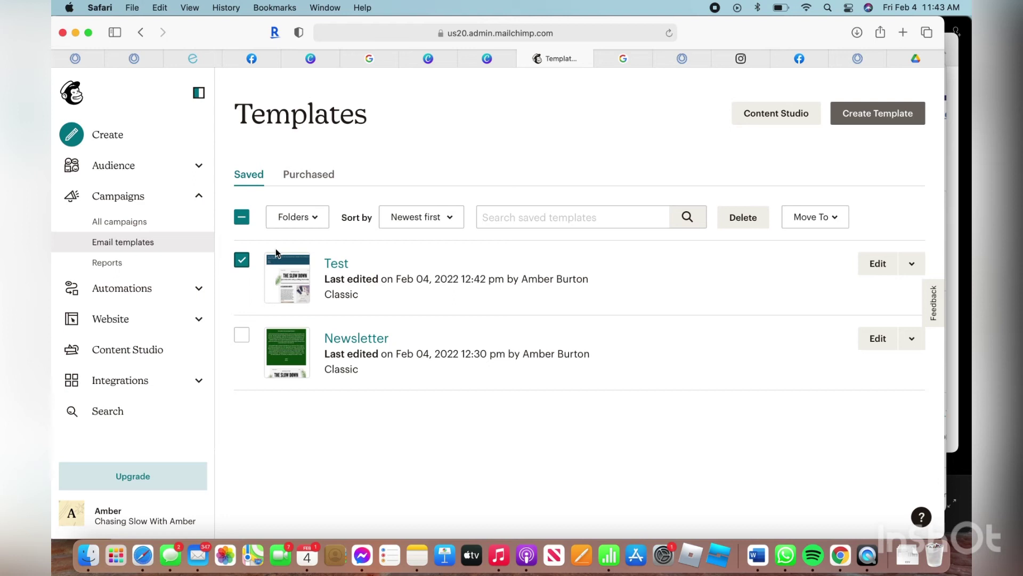
- Create a campaign from the Test template and add Amber as the sender
{"action": "left_click", "coordinate": [911, 264]}
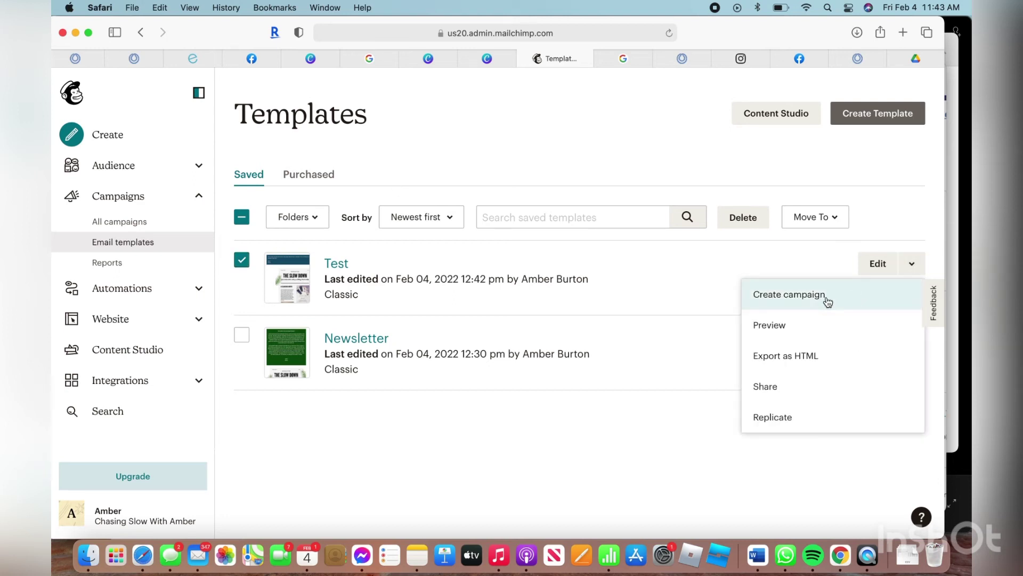
{"action": "left_click", "coordinate": [808, 300]}
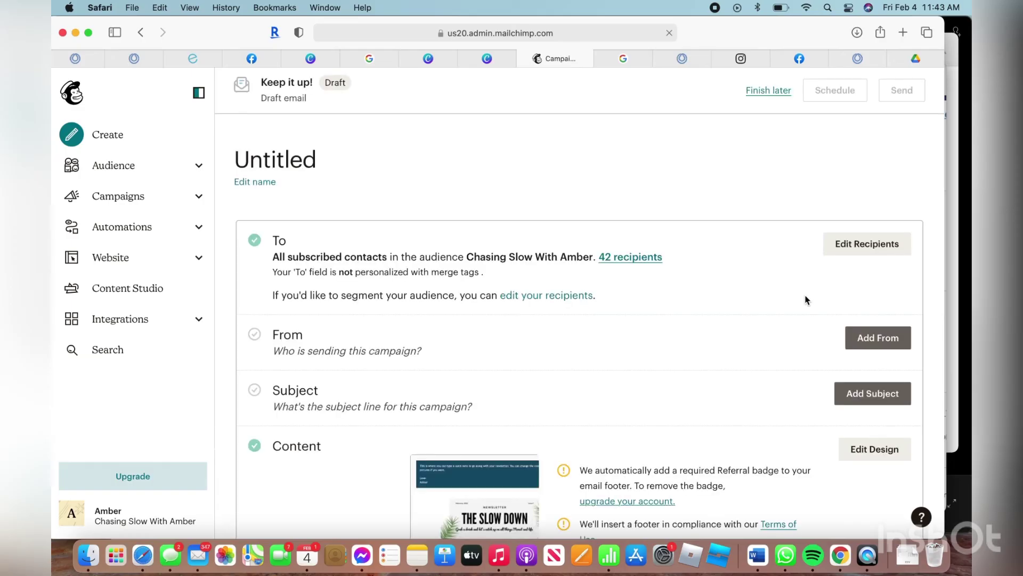
{"action": "scroll", "coordinate": [806, 299], "scroll_direction": "down", "scroll_amount": 4}
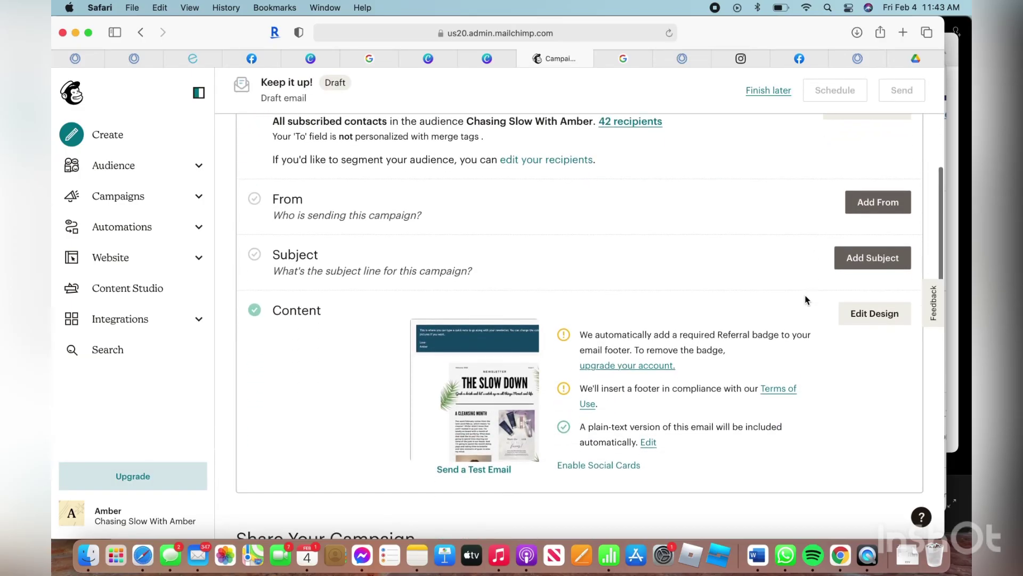
{"action": "left_click", "coordinate": [878, 212]}
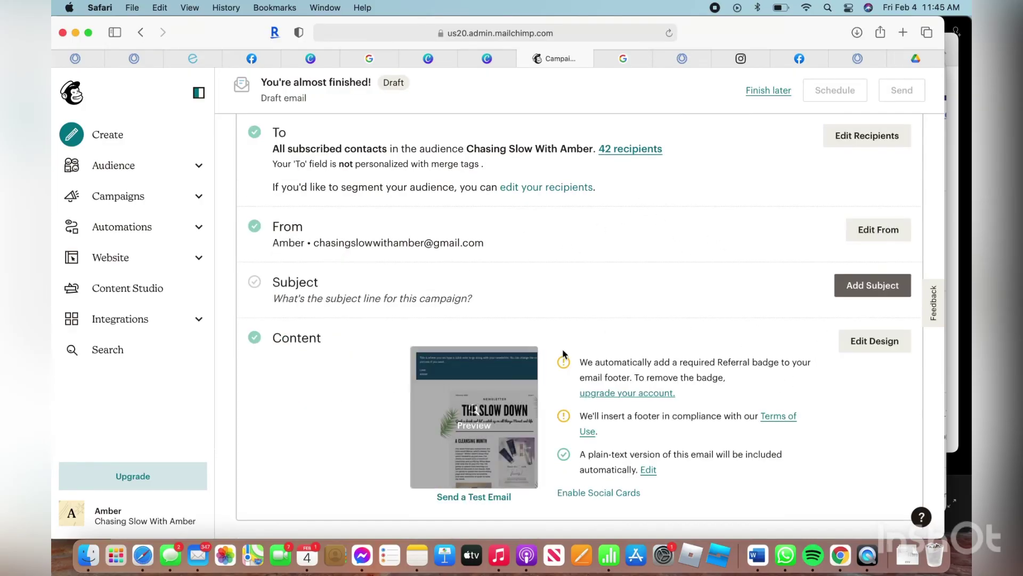
- Save subject 'Hello February' and preview text 'The Slow Down' for the campaign
{"action": "left_click", "coordinate": [872, 285]}
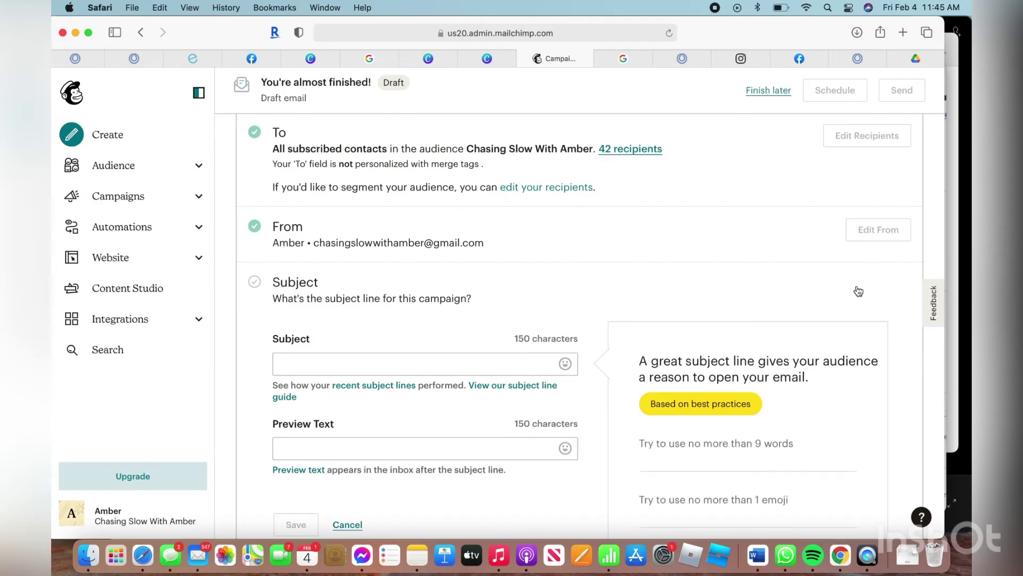
{"action": "left_click", "coordinate": [516, 364]}
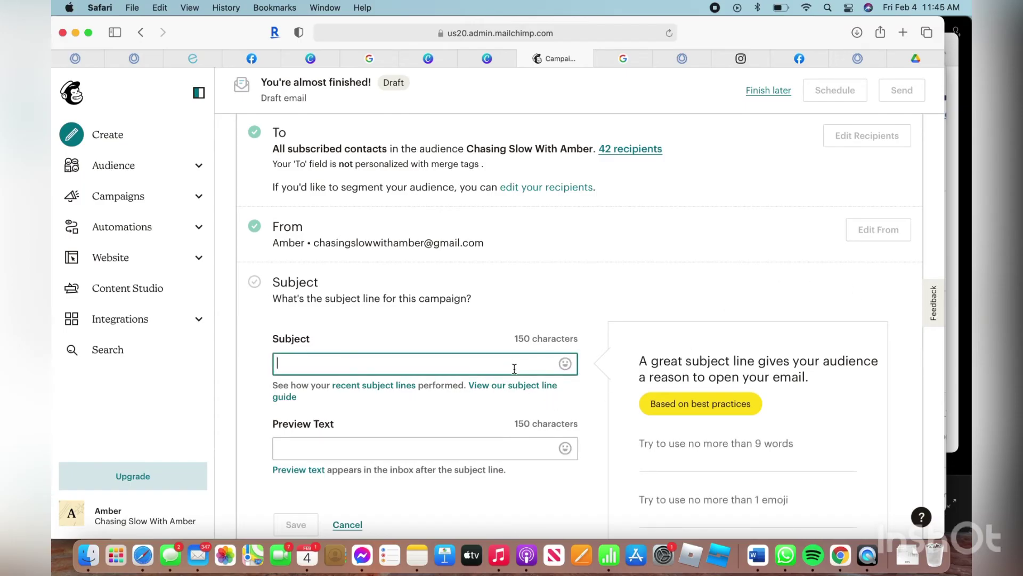
{"action": "type", "text": "Hello FEbr"}
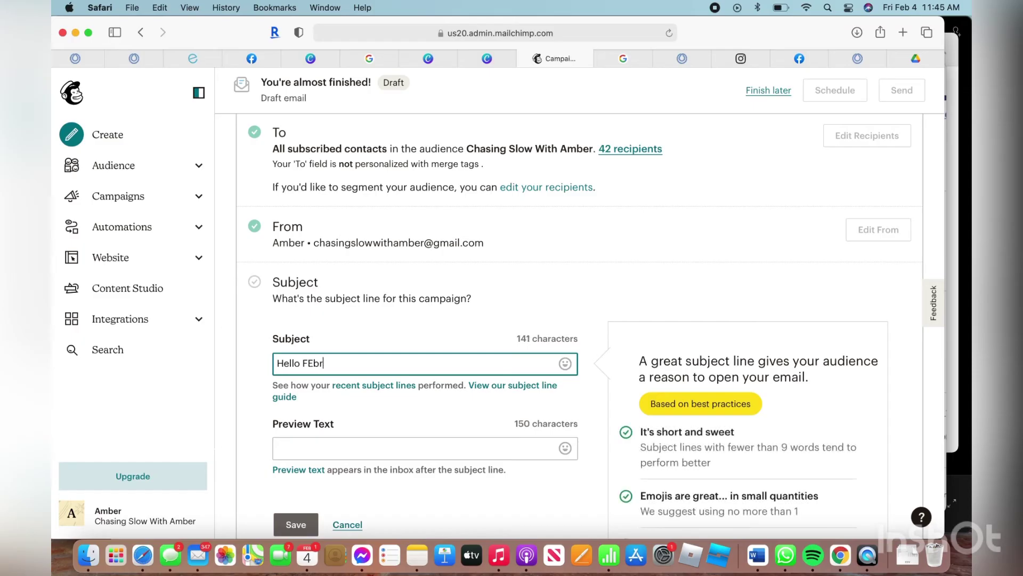
{"action": "key", "text": "BackSpace"}
{"action": "key", "text": "BackSpace"}
{"action": "type", "text": "ebruary"}
{"action": "key", "text": "Tab"}
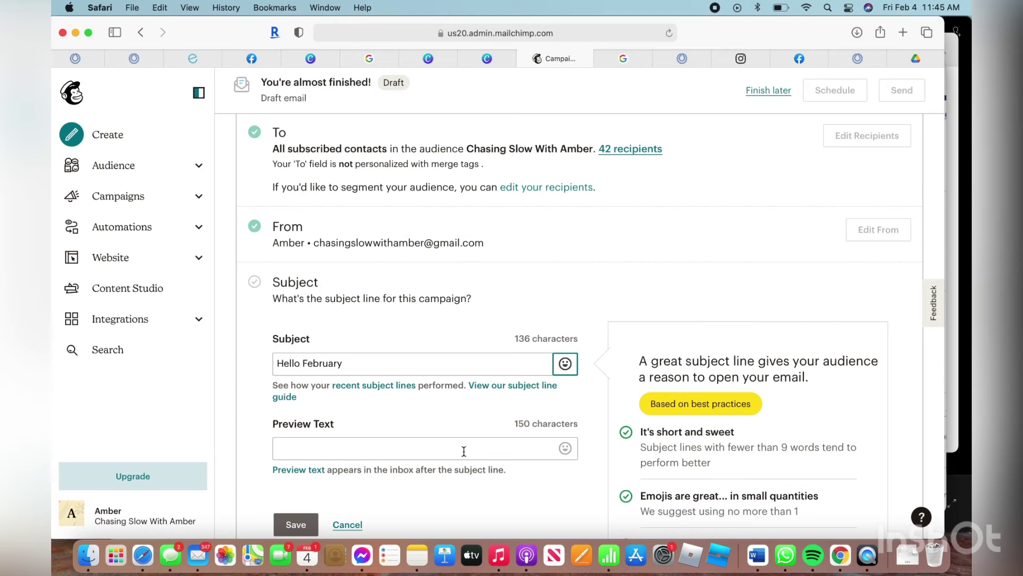
{"action": "left_click", "coordinate": [466, 448]}
{"action": "type", "text": "Hello"}
{"action": "key", "text": "BackSpace"}
{"action": "key", "text": "BackSpace"}
{"action": "key", "text": "BackSpace"}
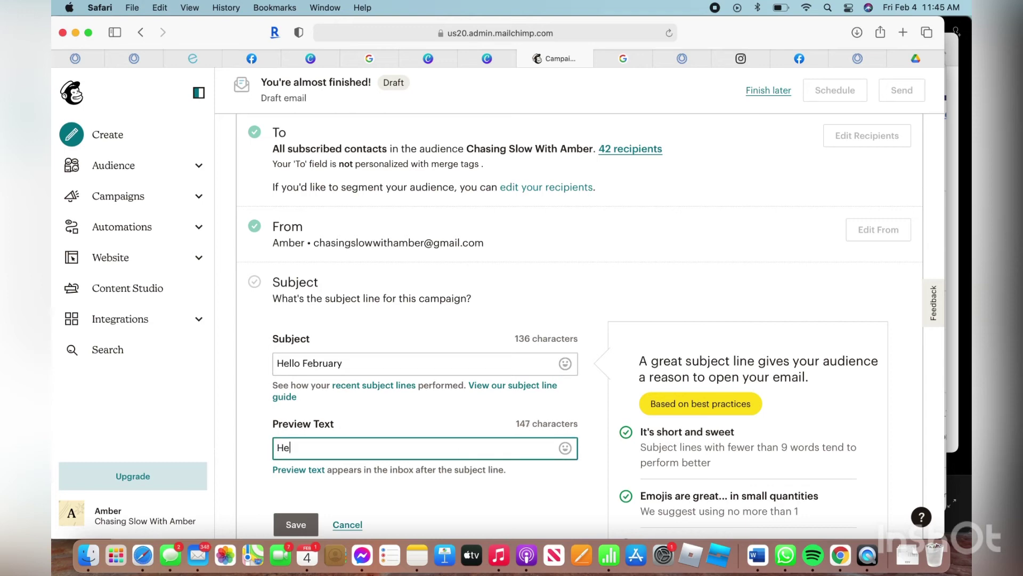
{"action": "key", "text": "BackSpace"}
{"action": "key", "text": "BackSpace"}
{"action": "type", "text": "The Slow D"}
{"action": "type", "text": "own"}
{"action": "scroll", "coordinate": [423, 399], "scroll_direction": "down", "scroll_amount": 5}
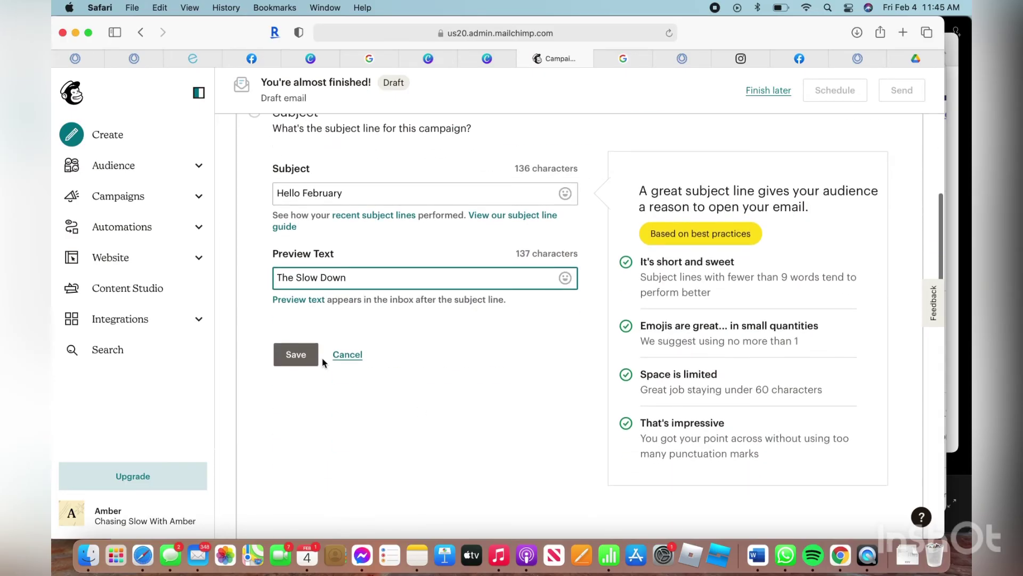
{"action": "left_click", "coordinate": [304, 355]}
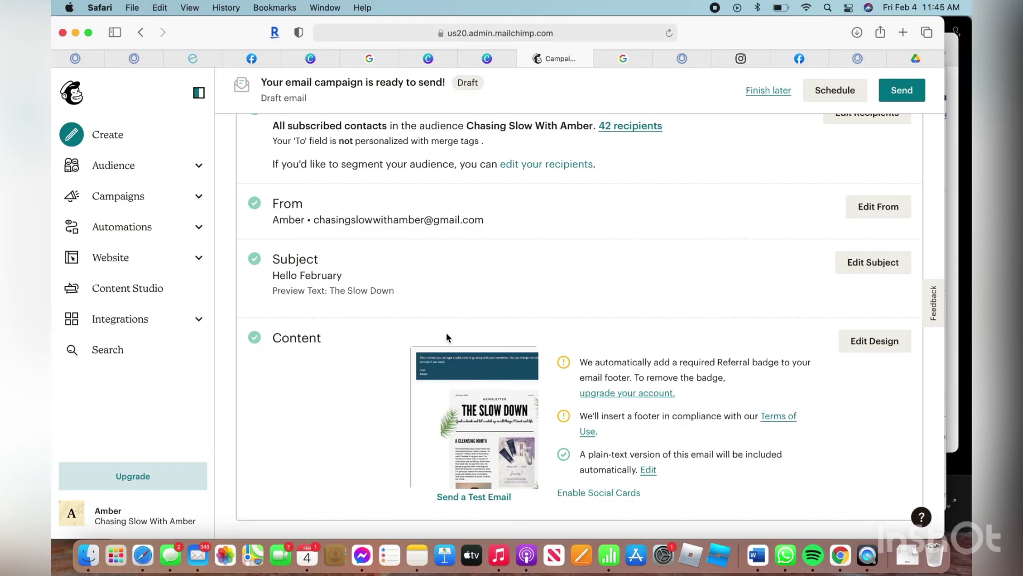
{"action": "scroll", "coordinate": [448, 338], "scroll_direction": "down", "scroll_amount": 1}
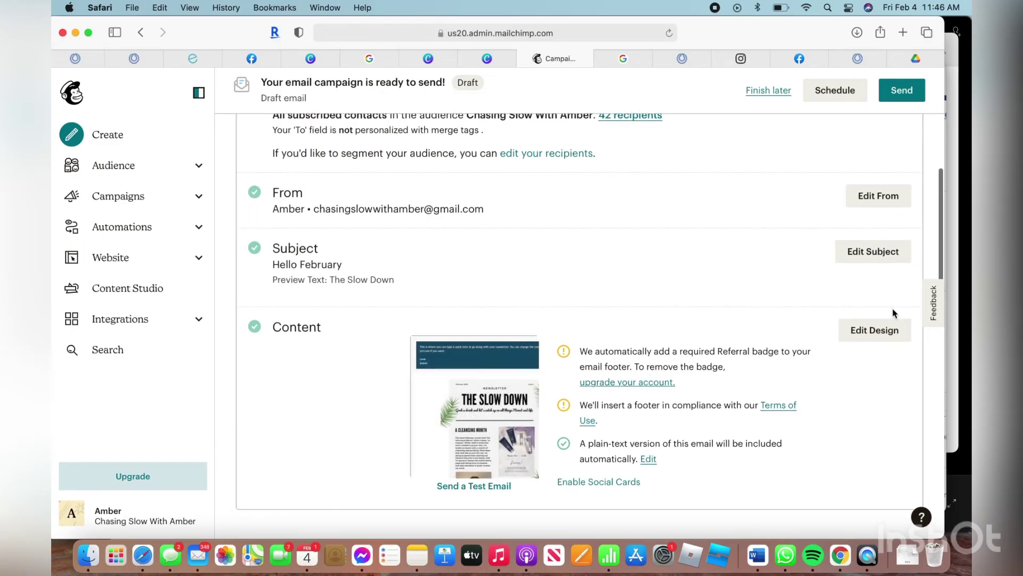
- Open the email design and place the cursor after the intro note's first sentence
{"action": "left_click", "coordinate": [875, 336]}
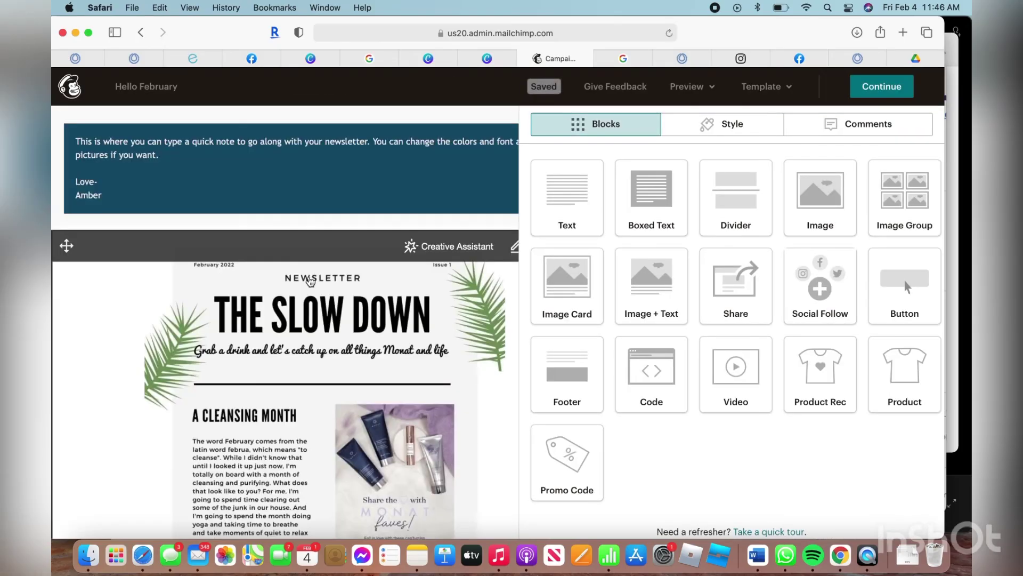
{"action": "left_click", "coordinate": [267, 187]}
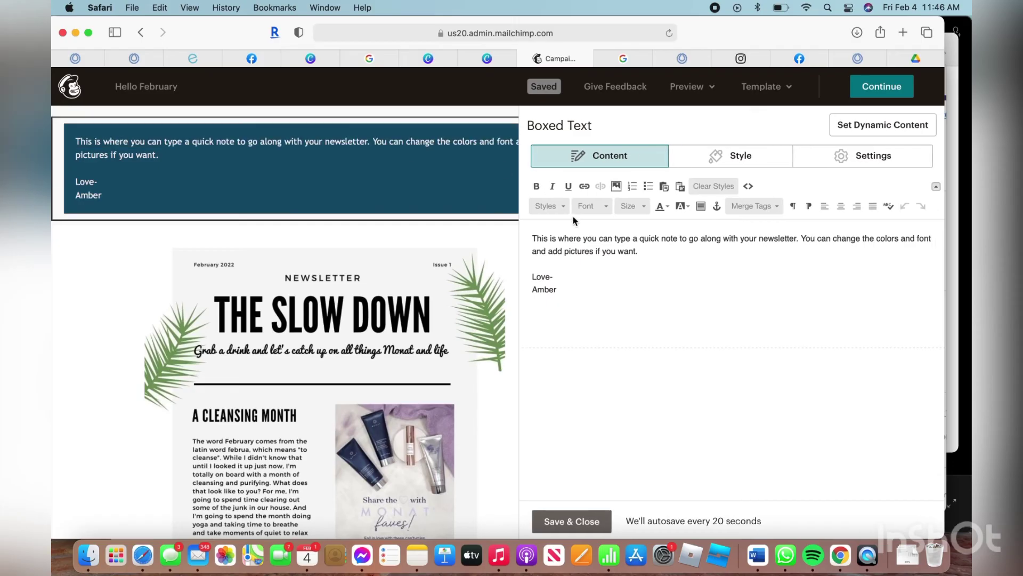
{"action": "left_click", "coordinate": [645, 251]}
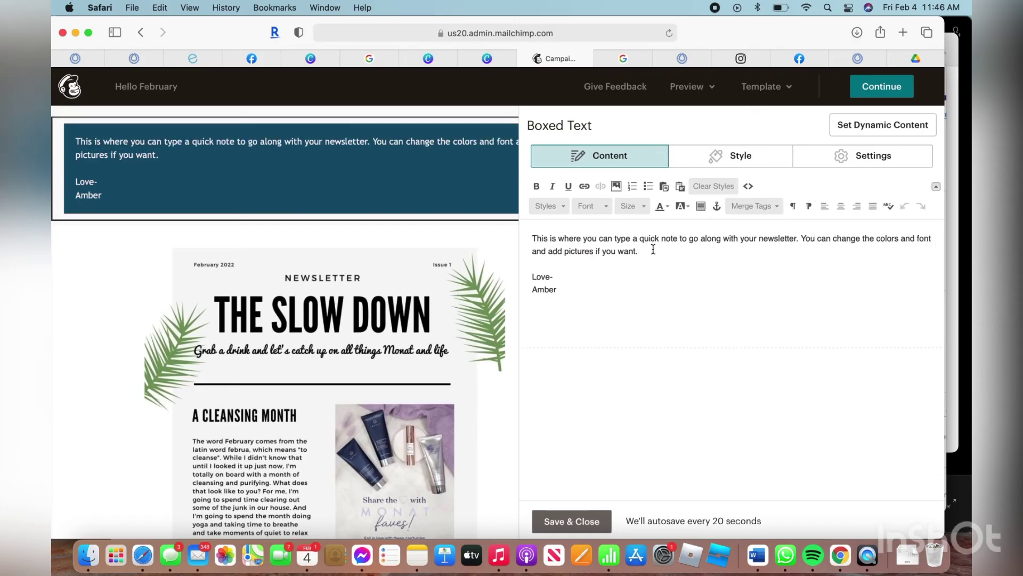
{"action": "type", "text": "You will want to"}
{"action": "type", "text": " edit this se"}
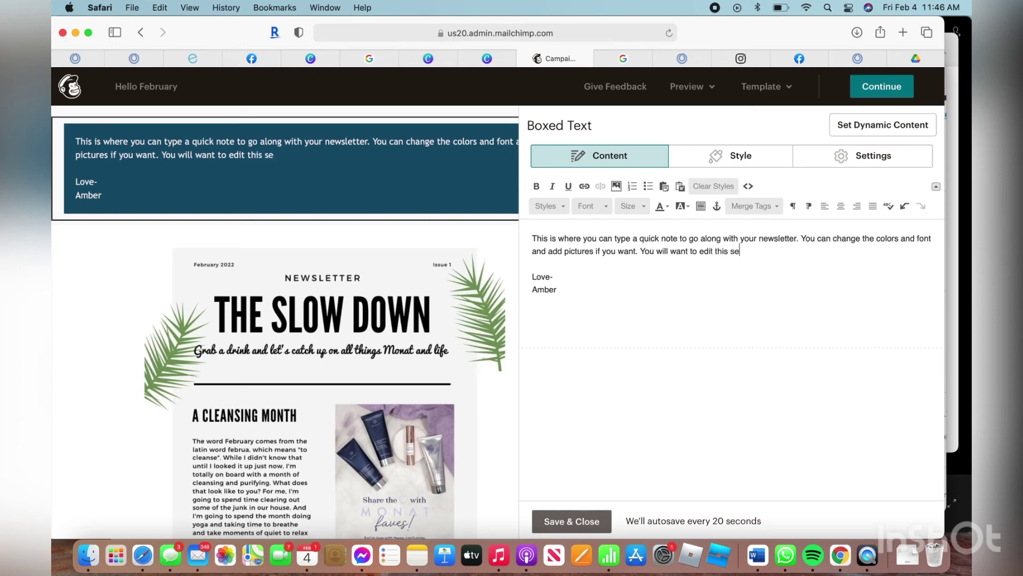
{"action": "type", "text": "gmeneach time. And update the newsletter portion for eac"}
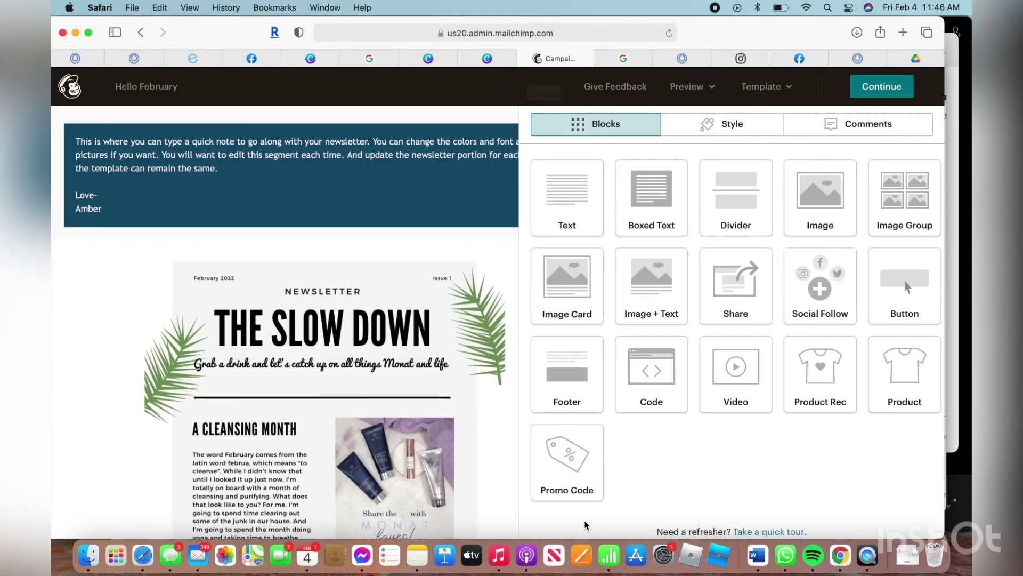
- Leave the design editor and reopen the campaign's To recipient settings
{"action": "left_click", "coordinate": [879, 88]}
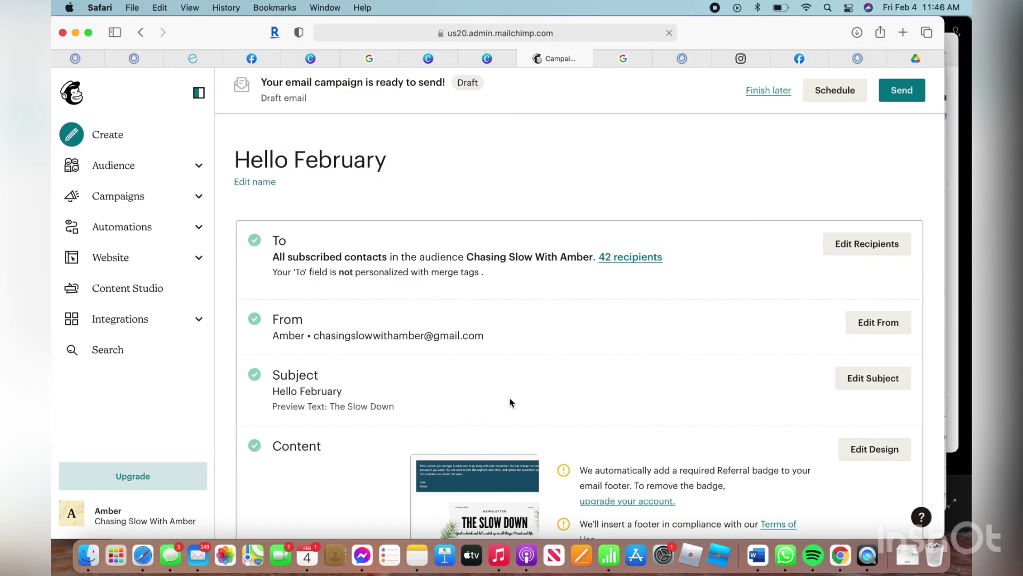
{"action": "scroll", "coordinate": [510, 398], "scroll_direction": "down", "scroll_amount": 5}
{"action": "scroll", "coordinate": [509, 397], "scroll_direction": "up", "scroll_amount": 5}
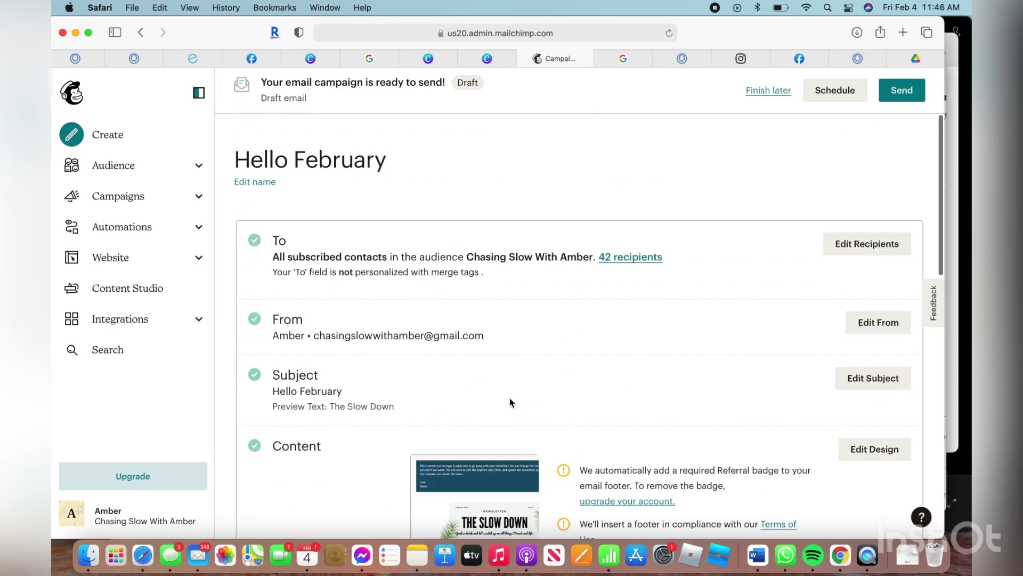
{"action": "left_click", "coordinate": [867, 243]}
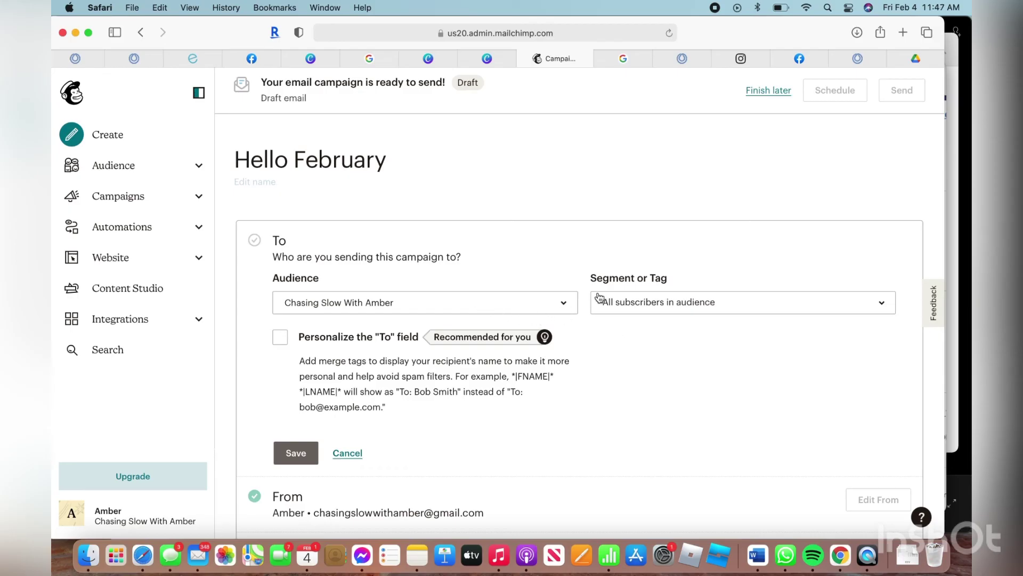
- Keep all subscribers as recipients and personalize the To field with *|FNAME|* *|LNAME|*
{"action": "left_click", "coordinate": [651, 306]}
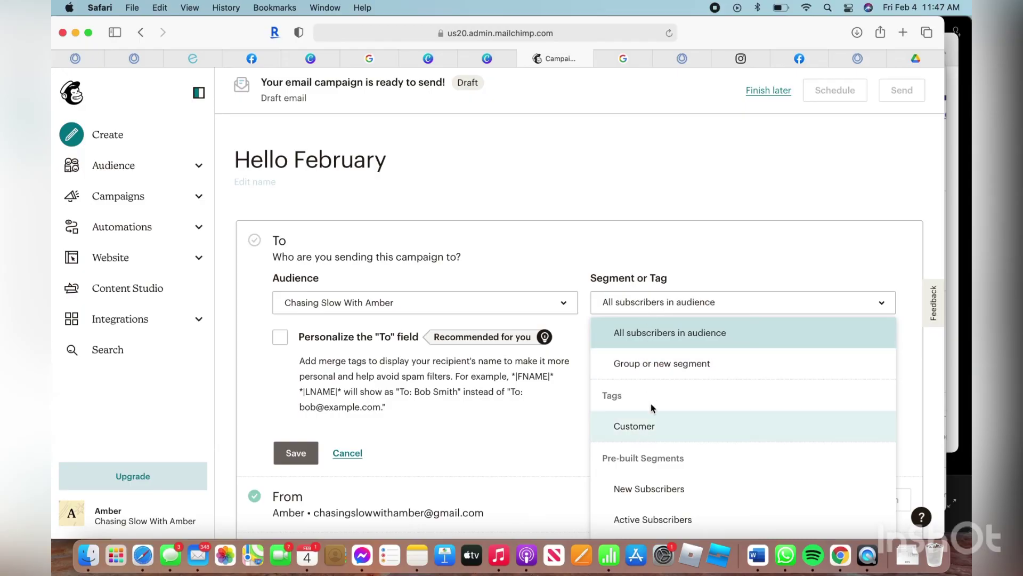
{"action": "scroll", "coordinate": [659, 352], "scroll_direction": "down", "scroll_amount": 2}
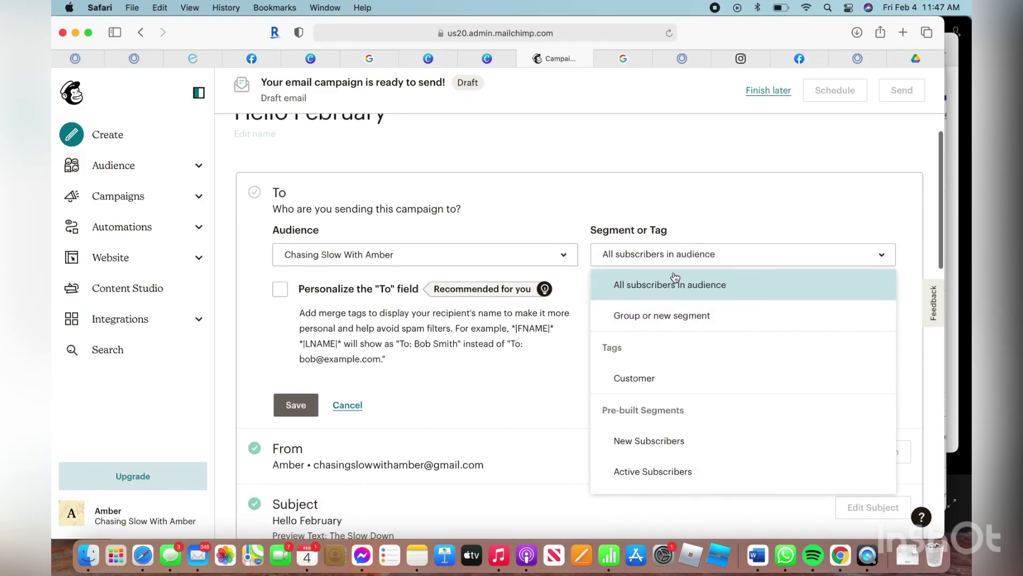
{"action": "left_click", "coordinate": [716, 227]}
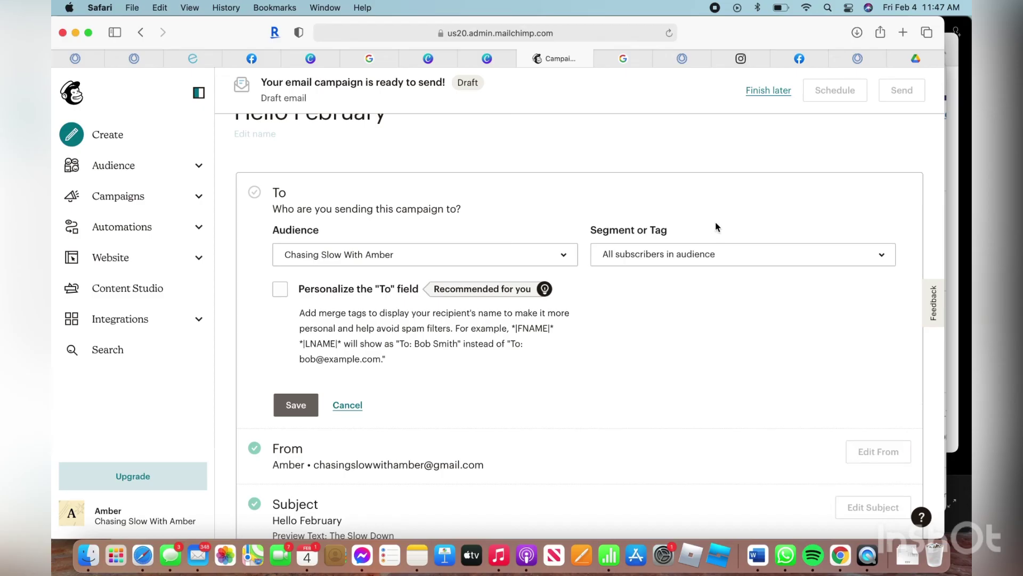
{"action": "left_click", "coordinate": [280, 290]}
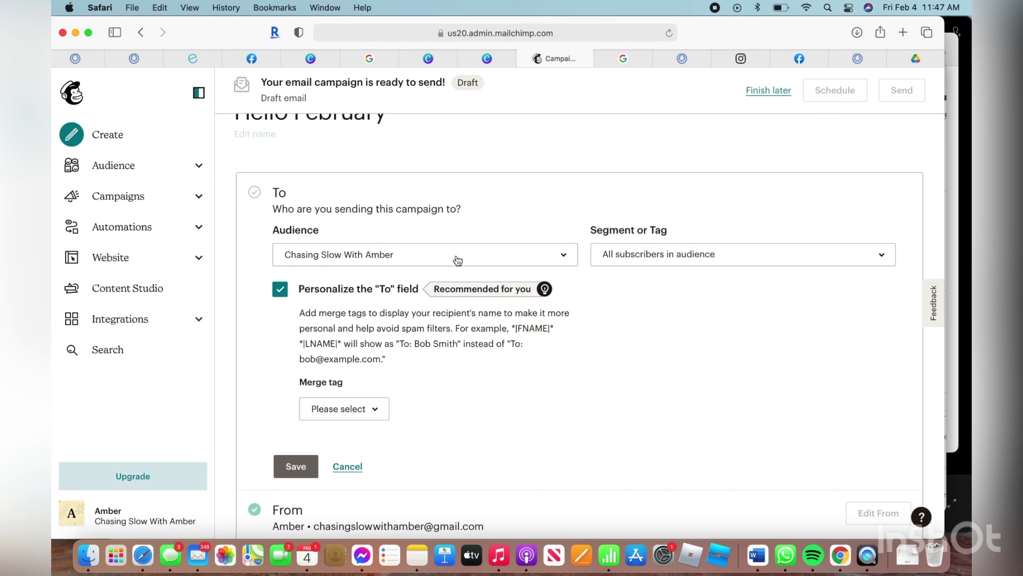
{"action": "left_click", "coordinate": [366, 409]}
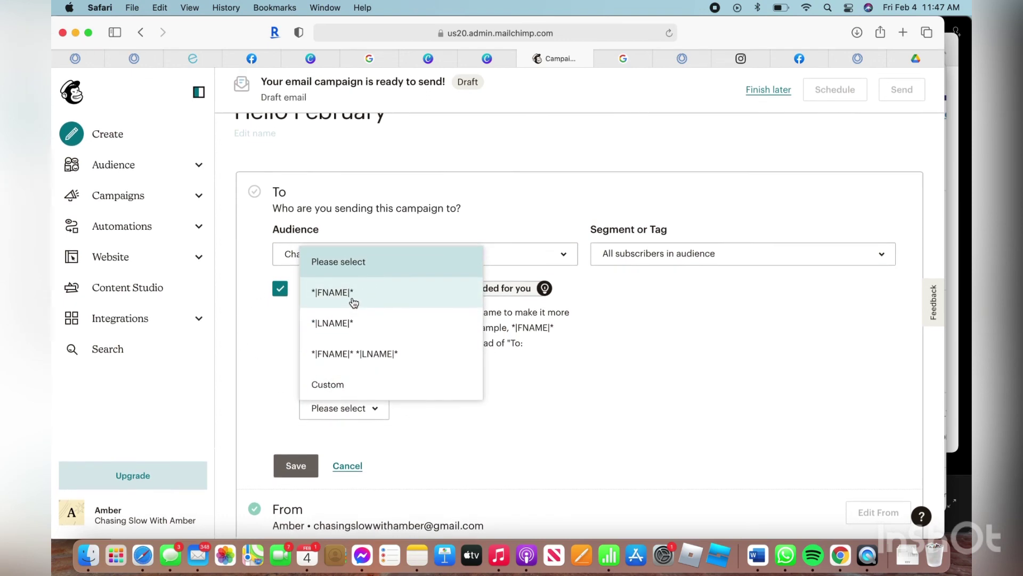
{"action": "left_click", "coordinate": [358, 358]}
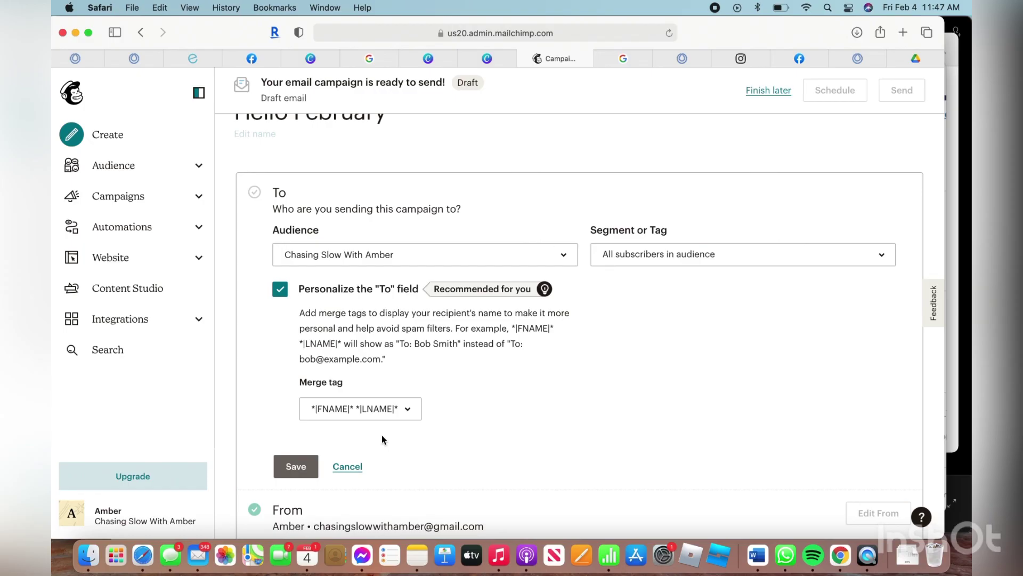
{"action": "left_click", "coordinate": [294, 466]}
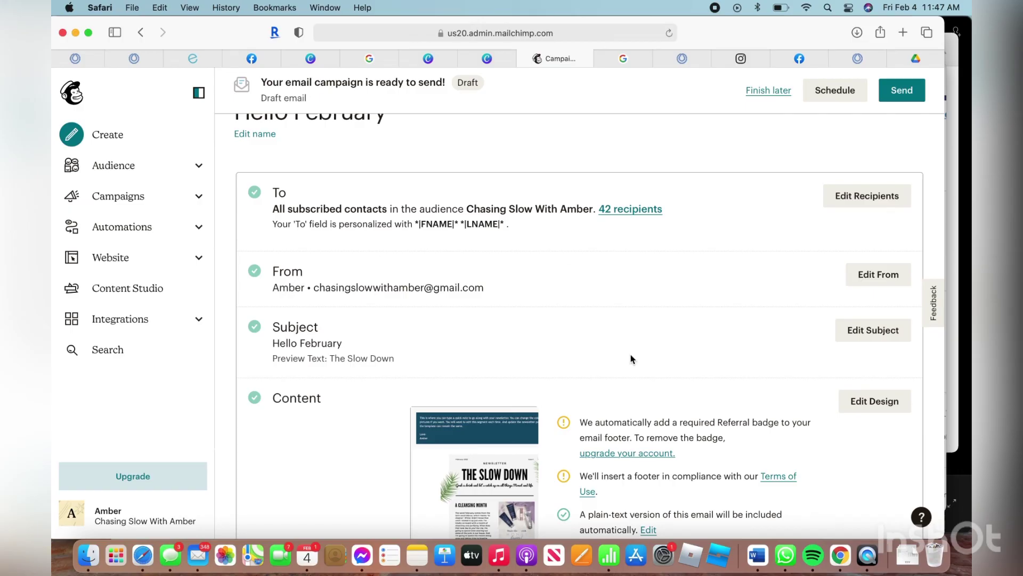
{"action": "scroll", "coordinate": [632, 359], "scroll_direction": "down", "scroll_amount": 4}
{"action": "scroll", "coordinate": [633, 359], "scroll_direction": "up", "scroll_amount": 5}
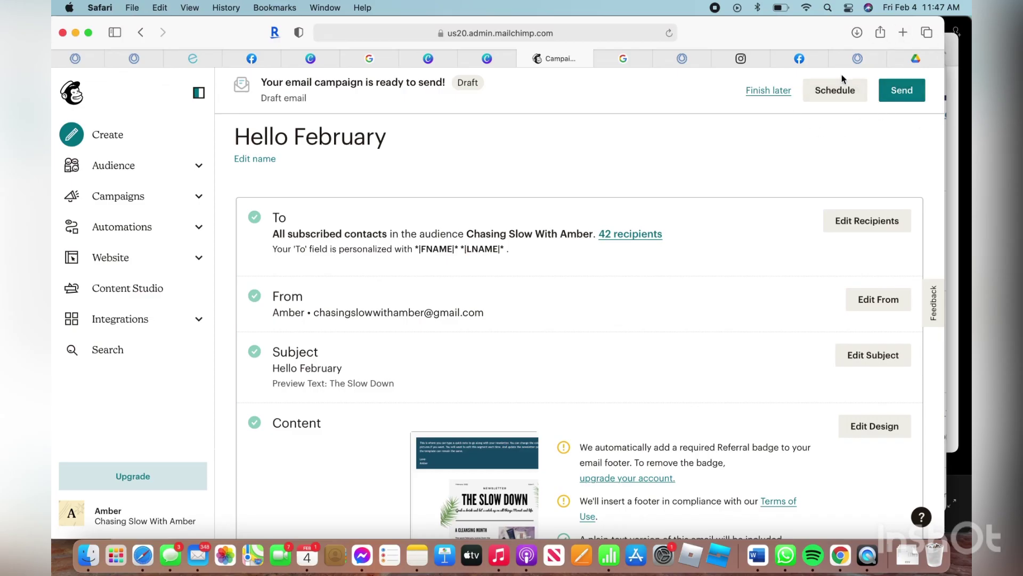
- Leave the Hello February campaign as a draft via Finish later
{"action": "left_click", "coordinate": [768, 90]}
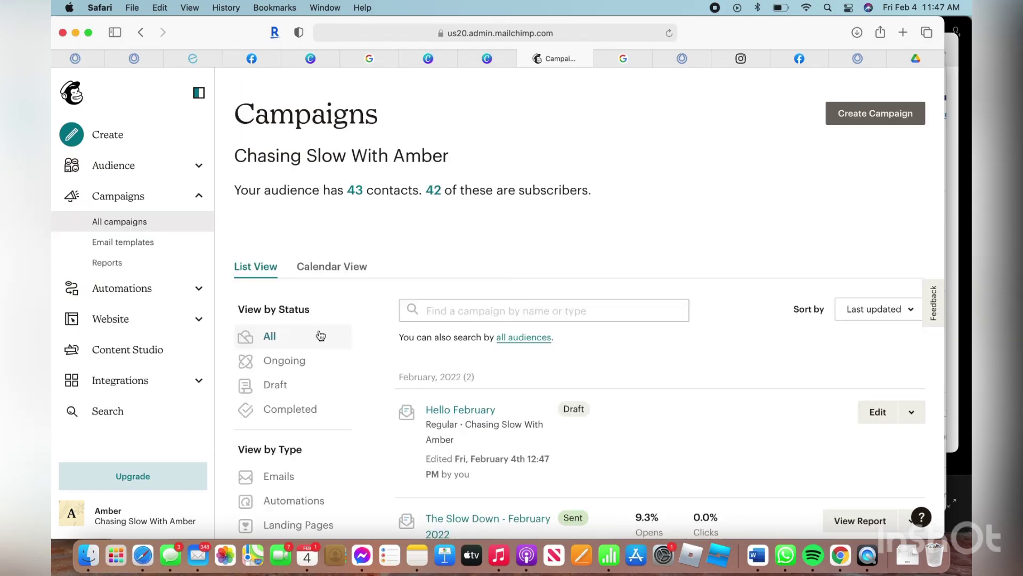
{"action": "scroll", "coordinate": [320, 319], "scroll_direction": "down", "scroll_amount": 2}
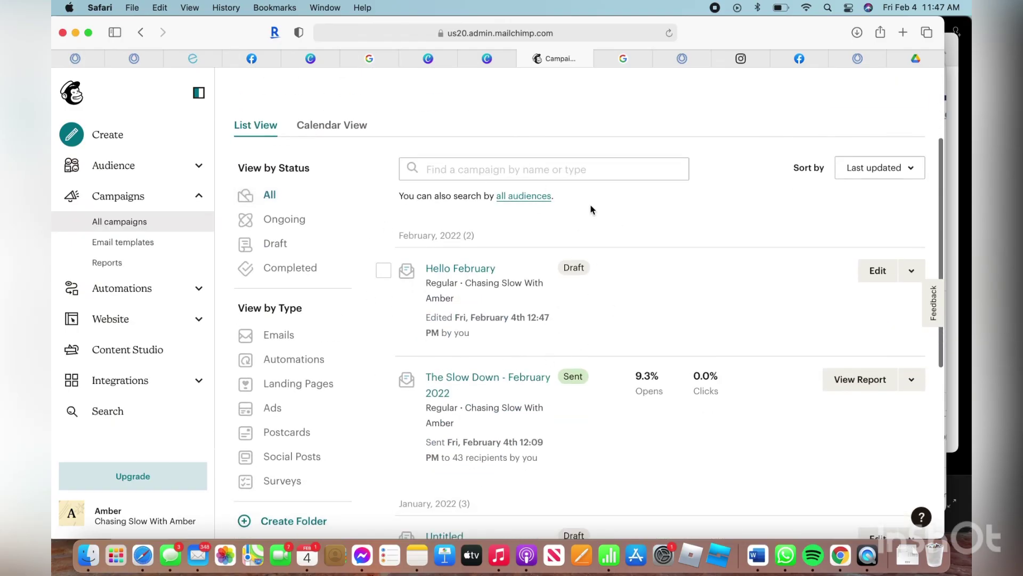
{"action": "scroll", "coordinate": [568, 304], "scroll_direction": "down", "scroll_amount": 3}
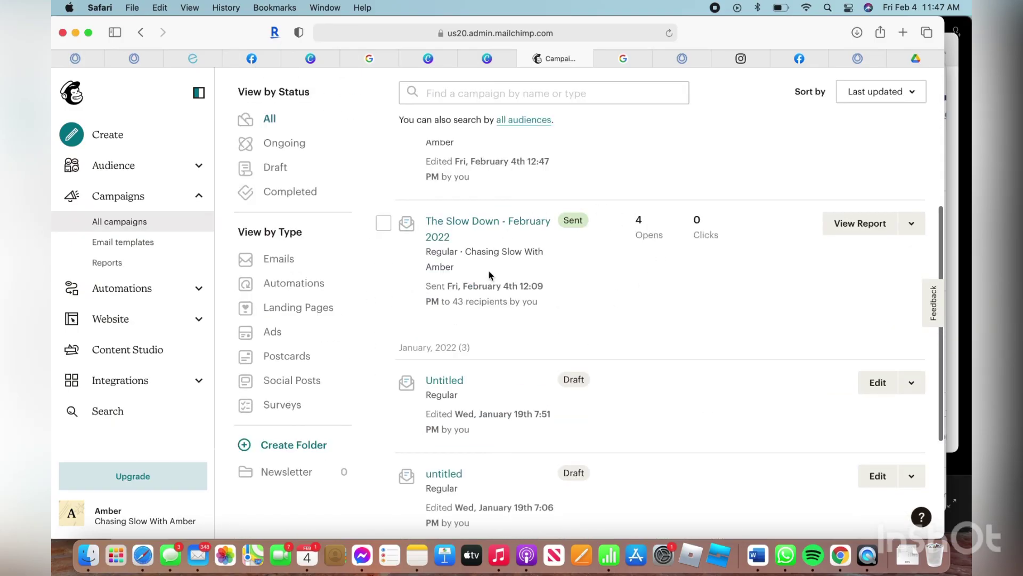
- Open the report for the sent The Slow Down - February 2022 campaign
{"action": "left_click", "coordinate": [860, 223]}
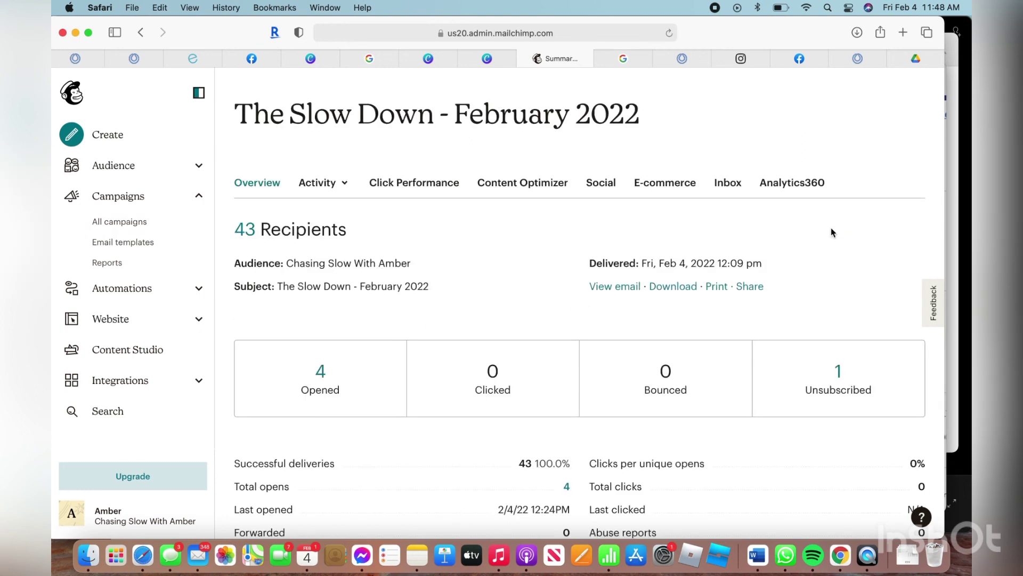
{"action": "scroll", "coordinate": [832, 233], "scroll_direction": "down", "scroll_amount": 3}
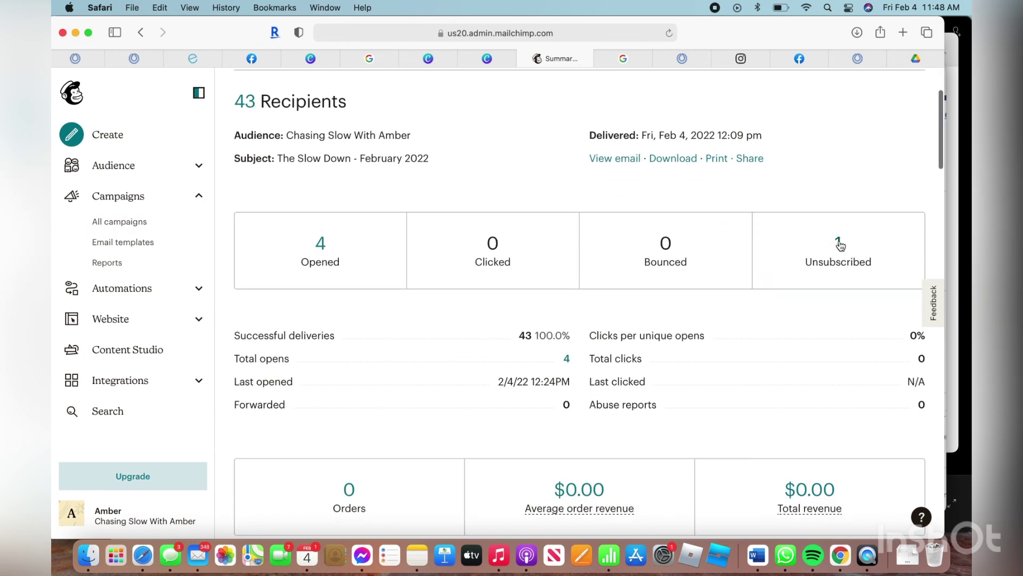